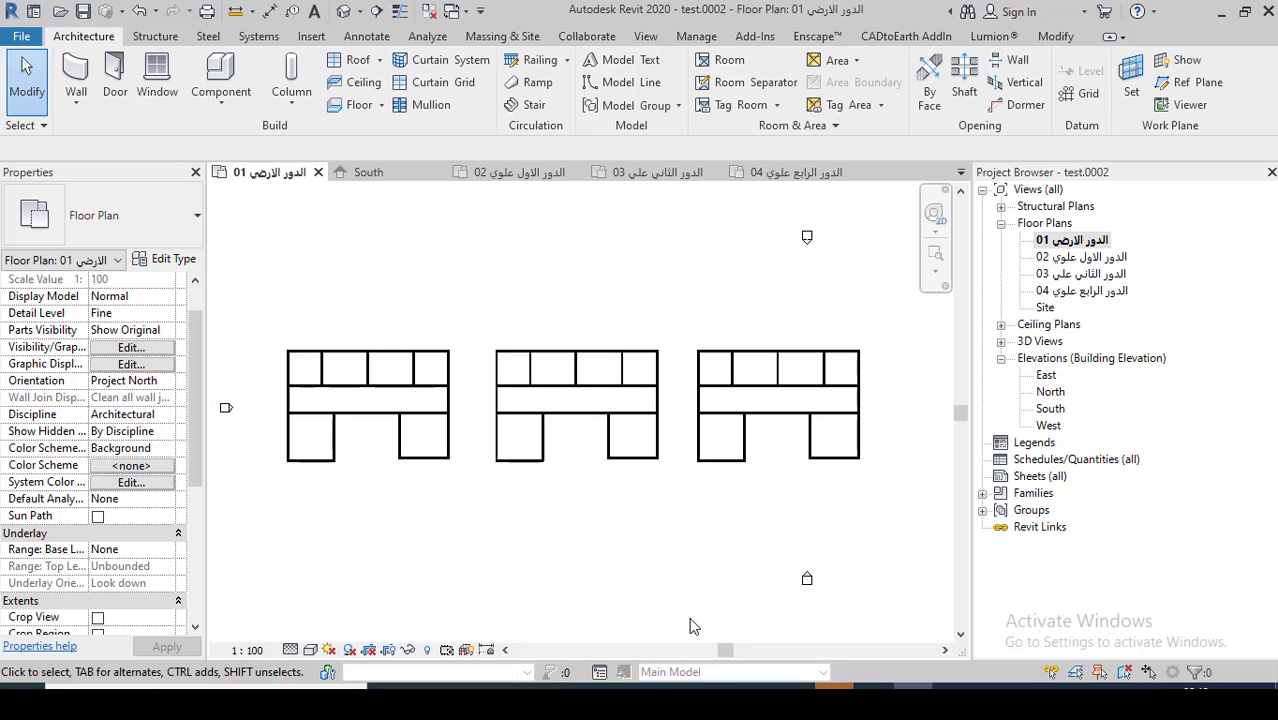
Open the level 02 floor plan and zoom in on the faint ground-floor underlay
double_click(1065, 258)
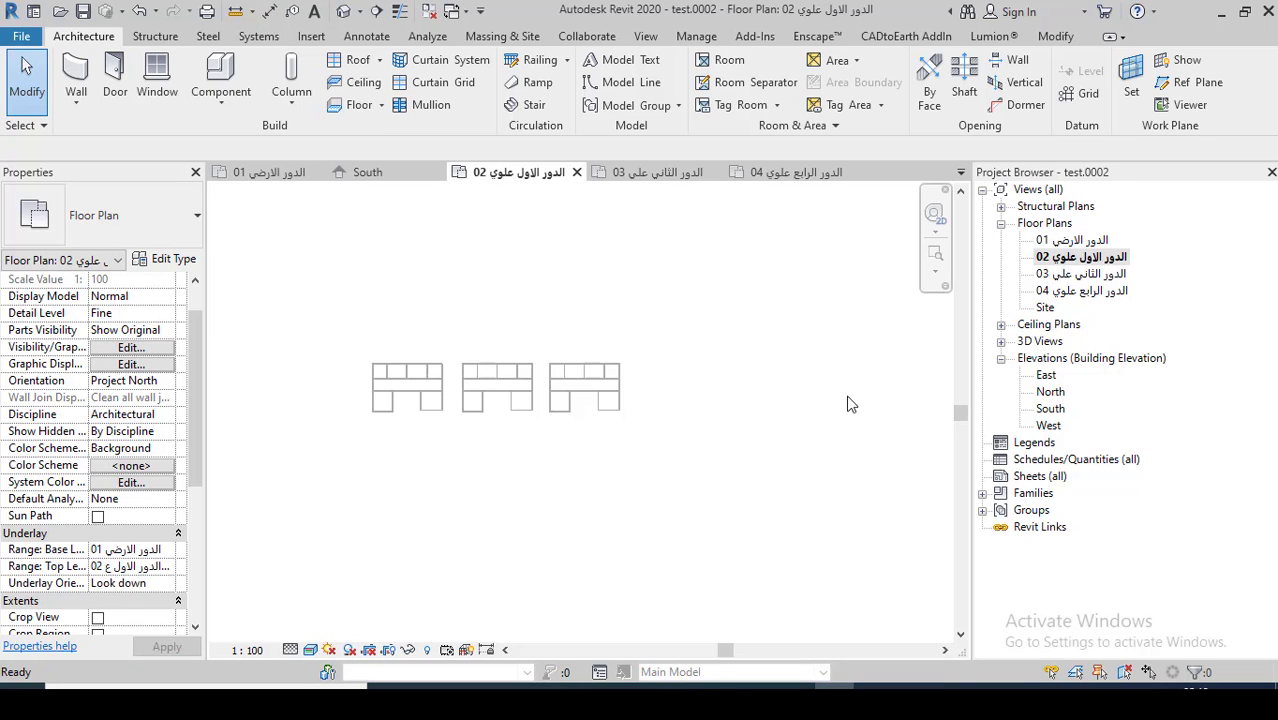
scroll(521, 379, "up", 3)
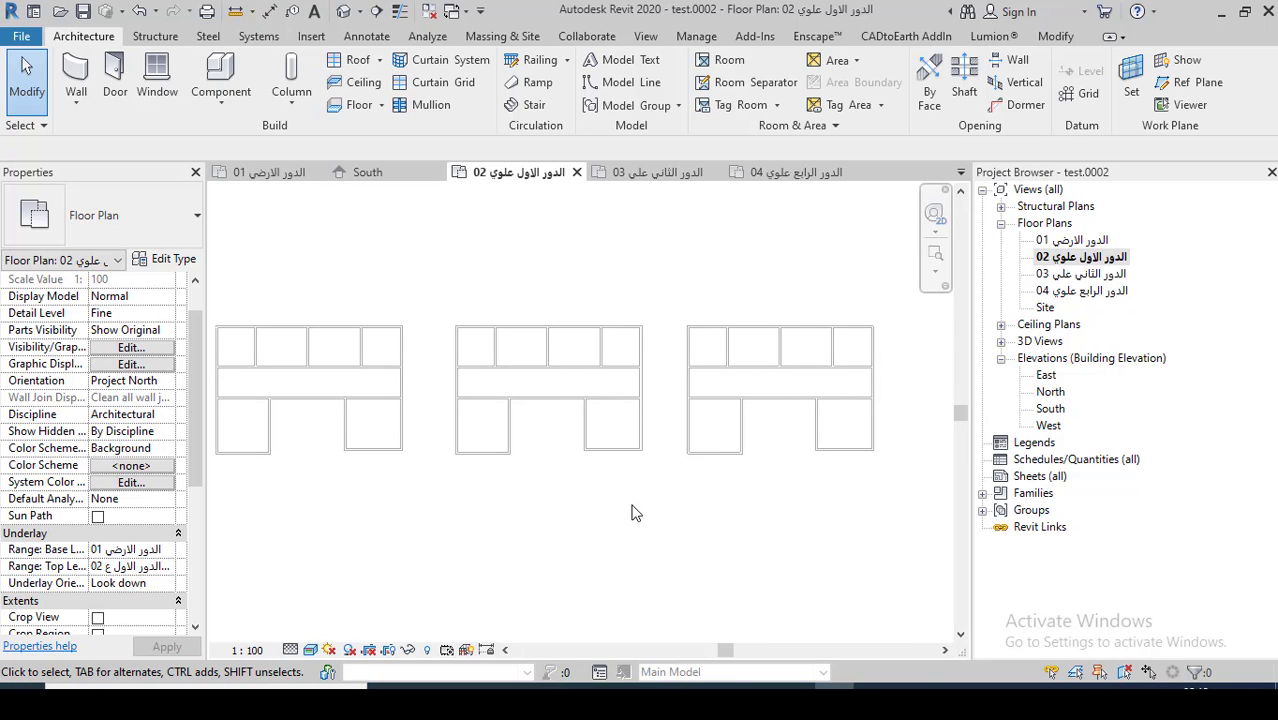
scroll(938, 457, "up", 2)
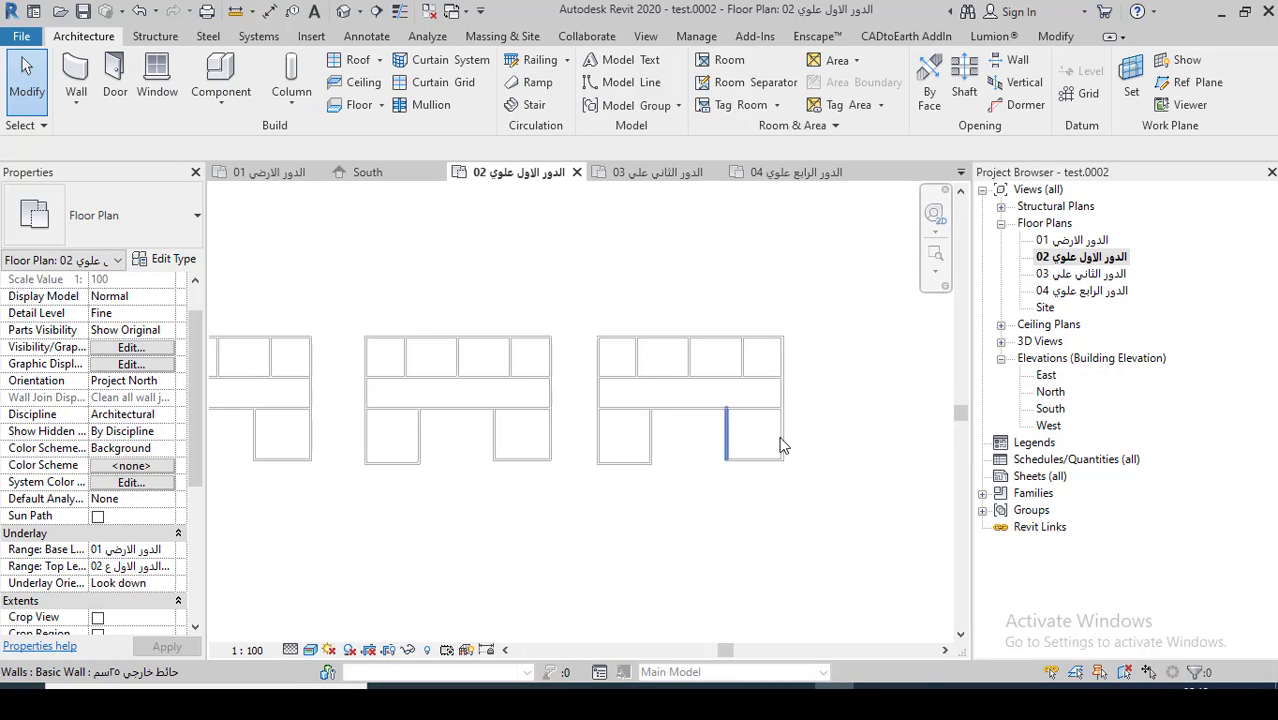
scroll(785, 445, "up", 1)
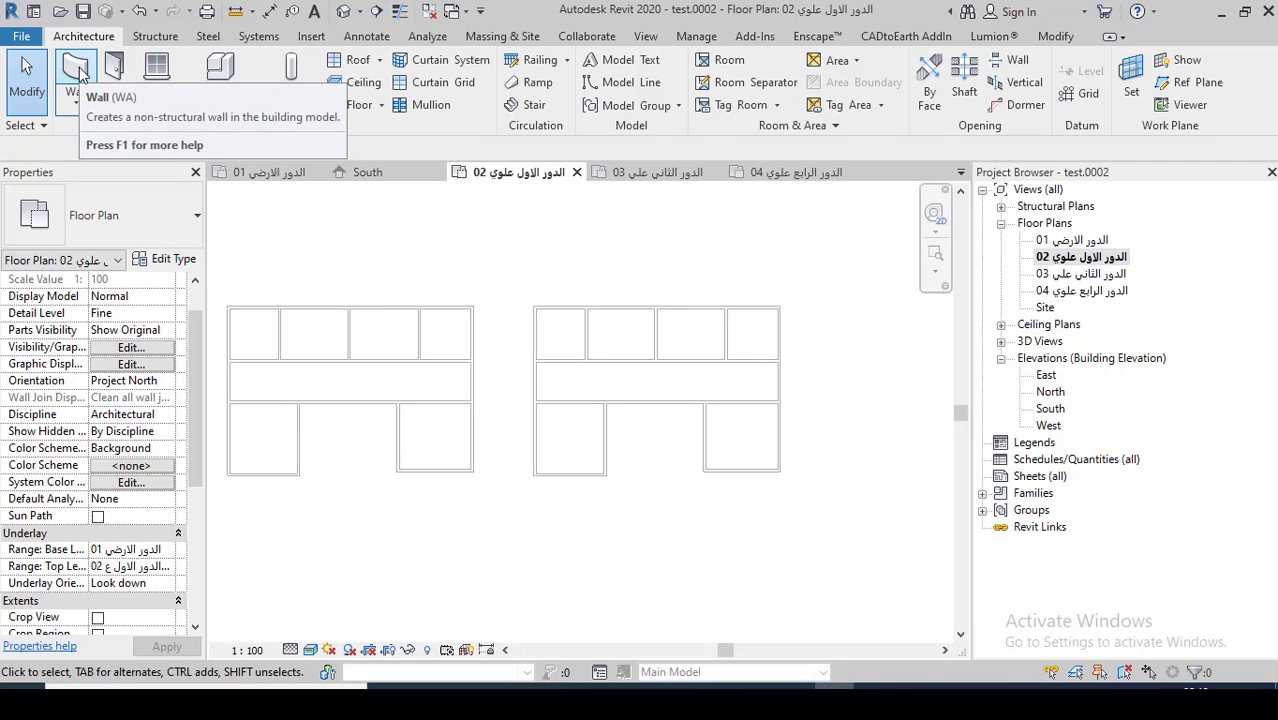
Start a Basic Wall from level 02 up to level 03 and zoom into the right building
left_click(78, 72)
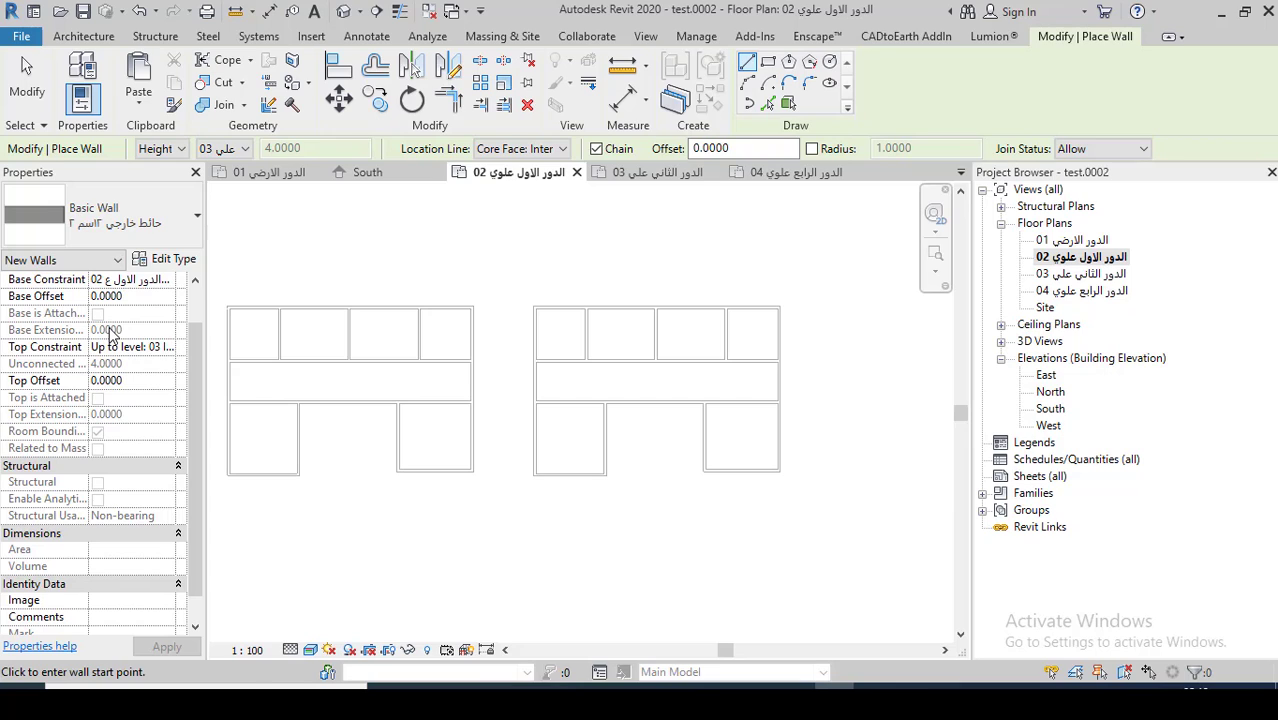
scroll(525, 472, "up", 2)
scroll(529, 482, "up", 2)
scroll(528, 484, "up", 2)
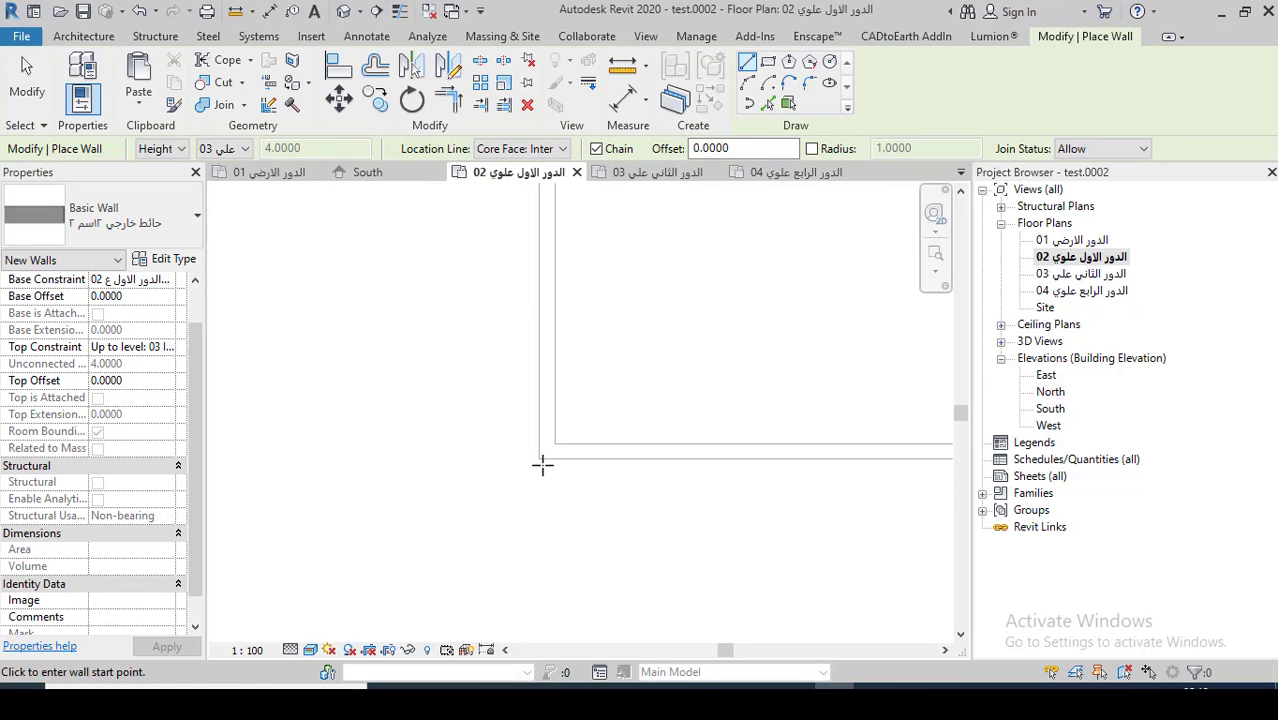
Trace the right wing's left, top and right walls from the lower-left corner
scroll(550, 490, "up", 1)
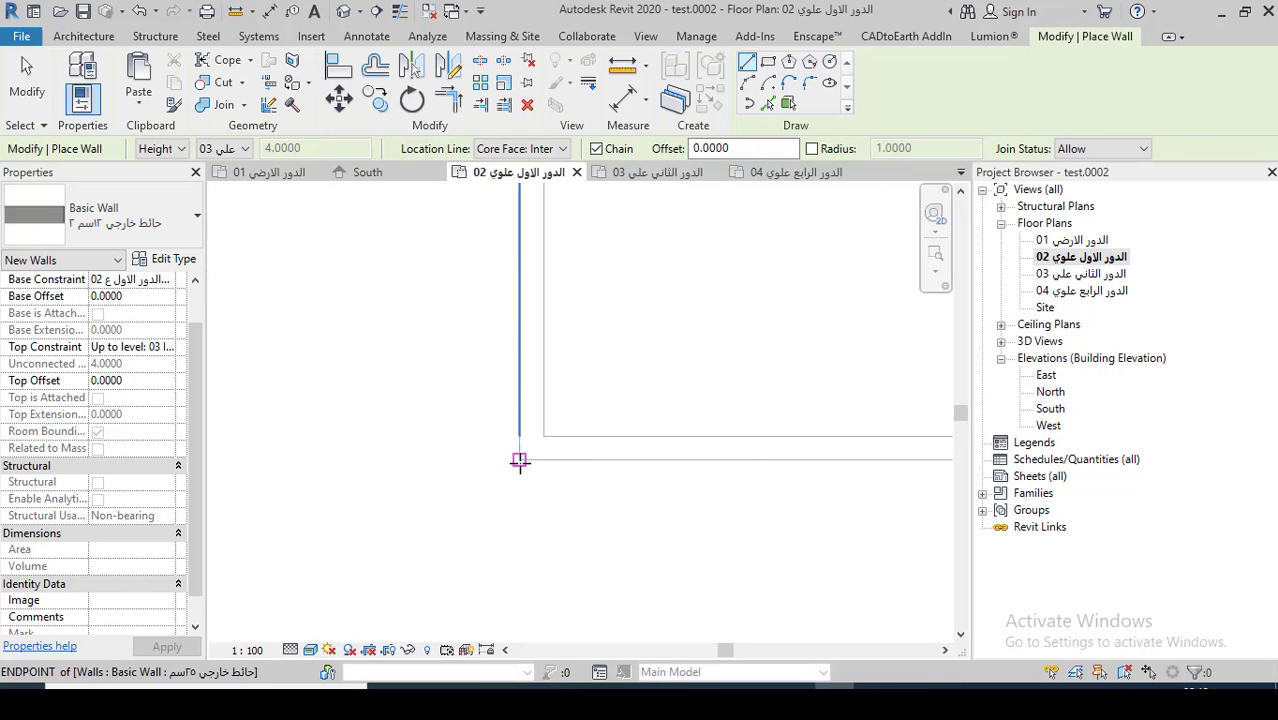
left_click(522, 462)
scroll(516, 560, "down", 2)
scroll(512, 575, "down", 2)
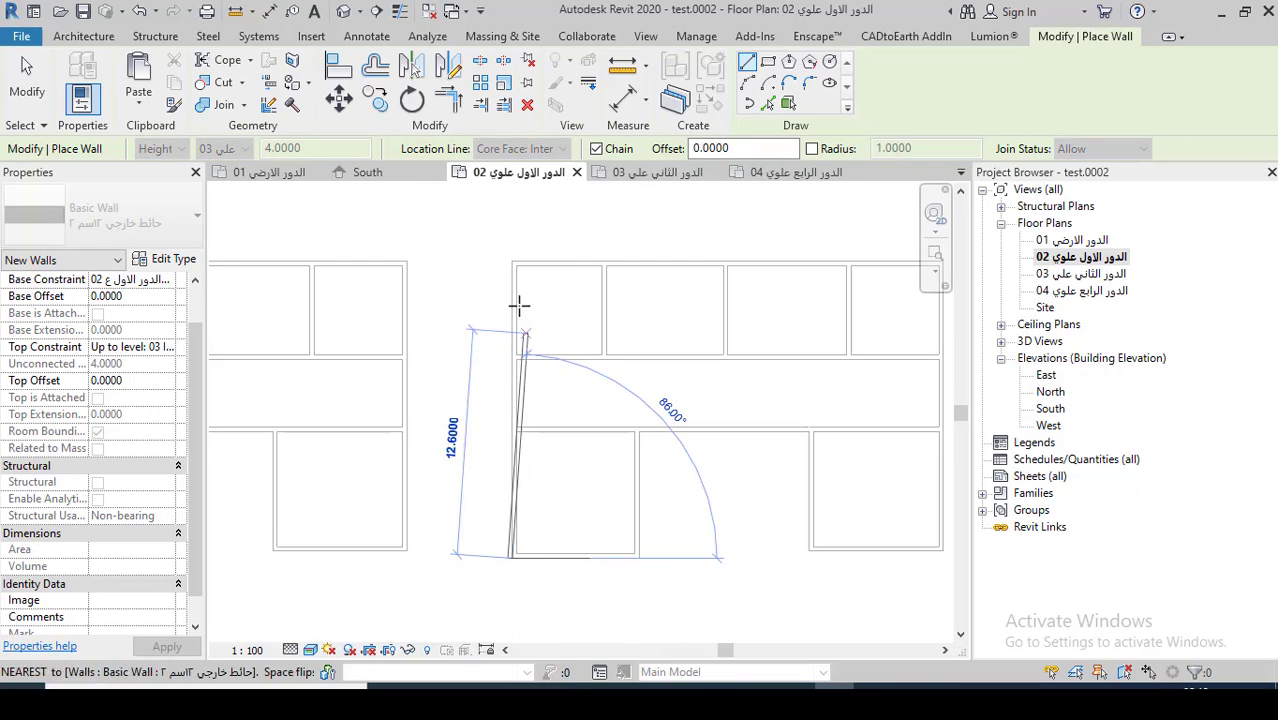
scroll(519, 300, "up", 2)
scroll(517, 260, "up", 2)
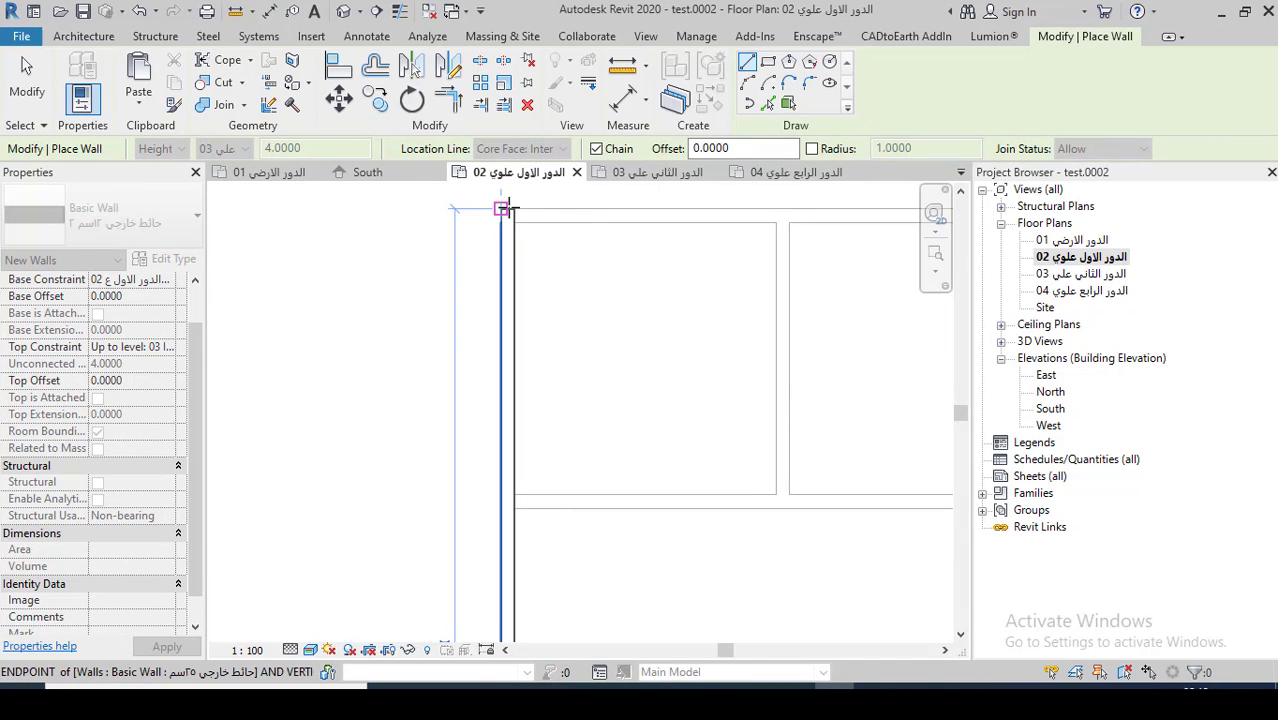
left_click(503, 208)
scroll(291, 262, "down", 3)
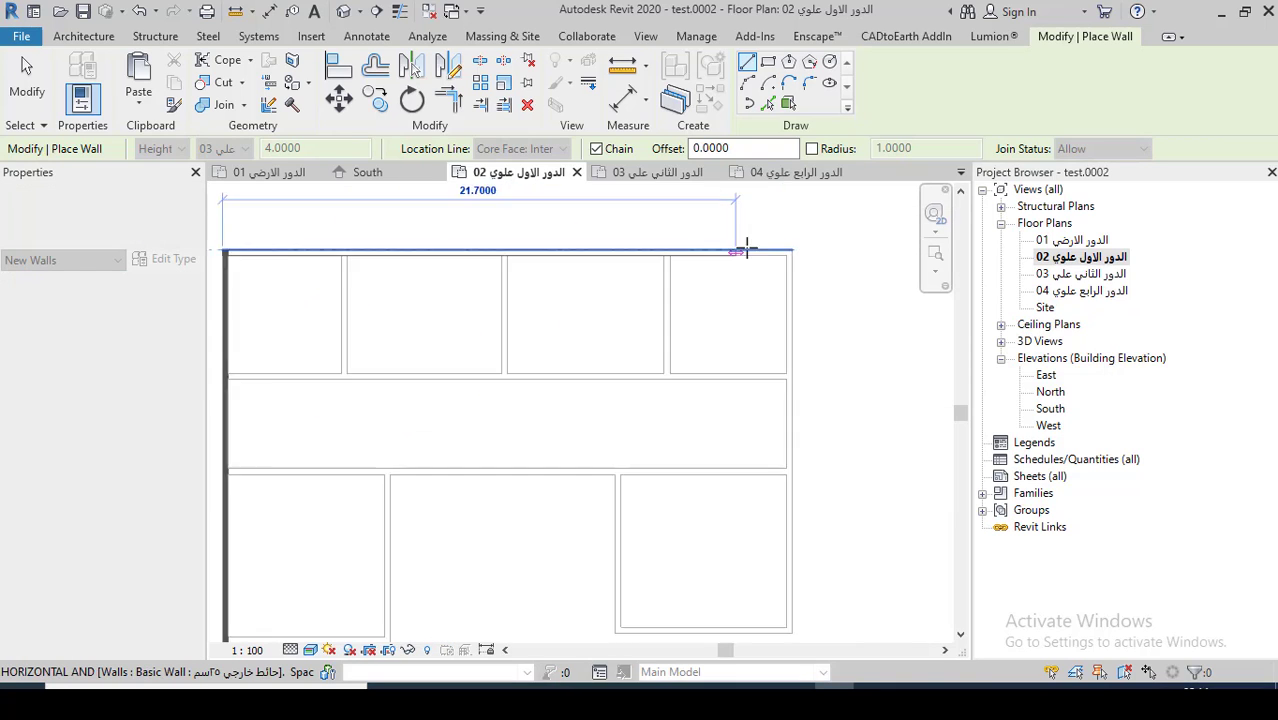
scroll(745, 248, "up", 2)
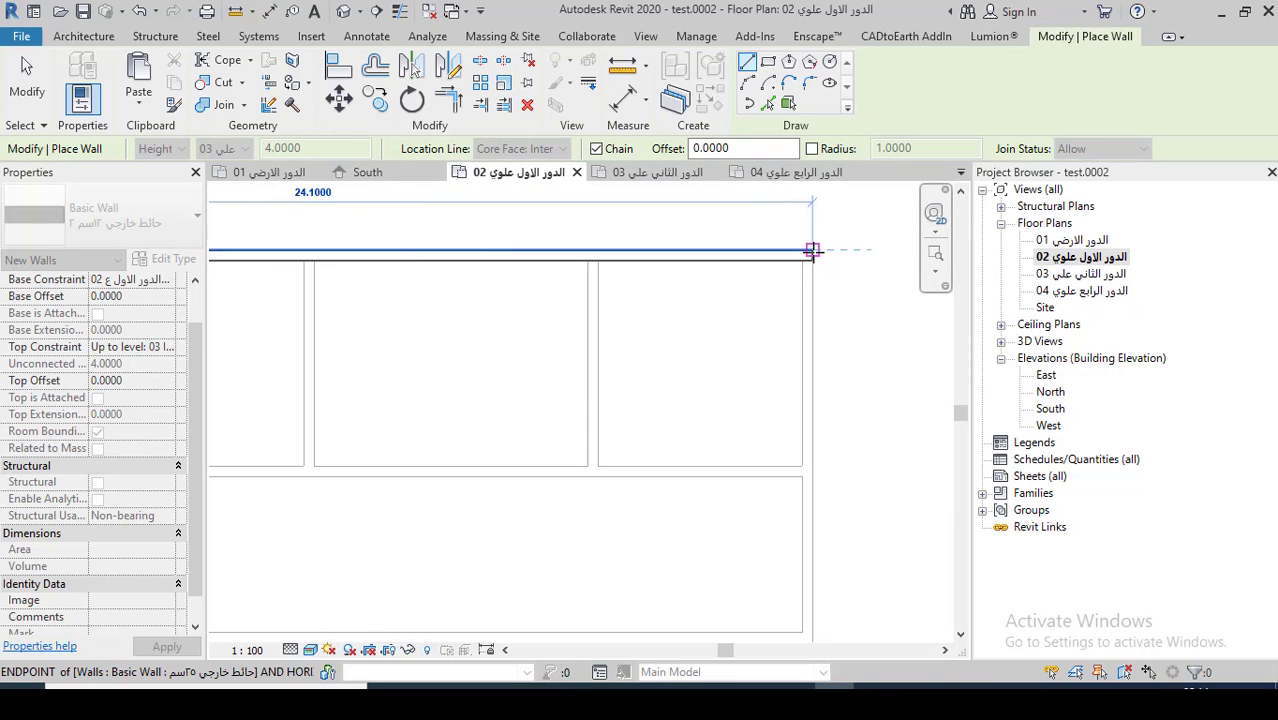
left_click(812, 250)
scroll(790, 240, "down", 3)
scroll(820, 314, "up", 2)
scroll(810, 440, "up", 2)
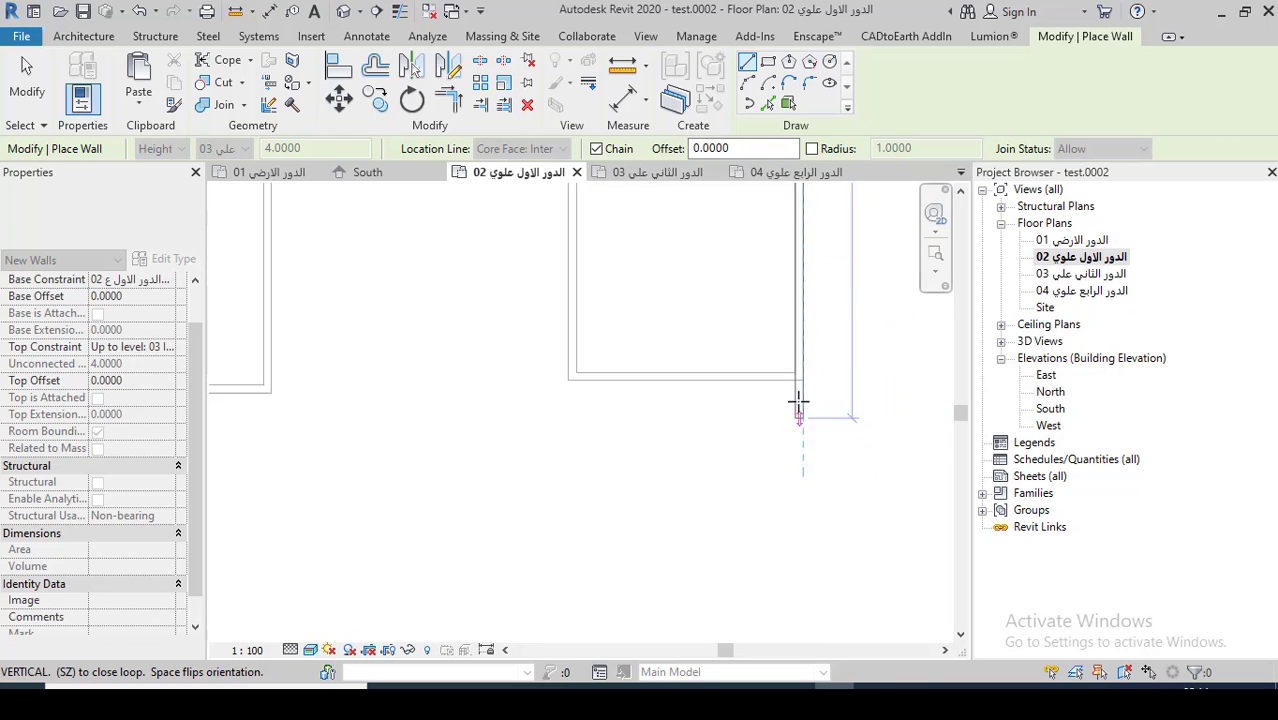
left_click(799, 380)
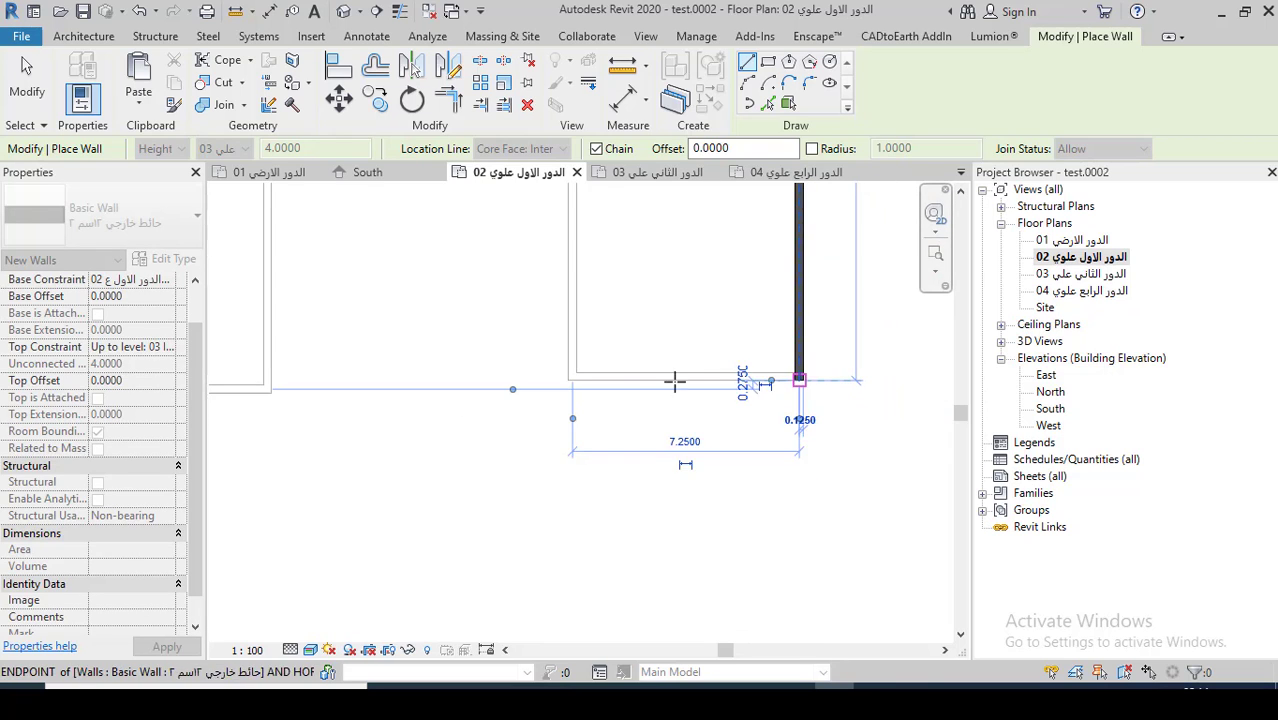
Continue the wall chain around the notch and close it along the left leg's bottom
left_click(566, 380)
scroll(566, 378, "up", 2)
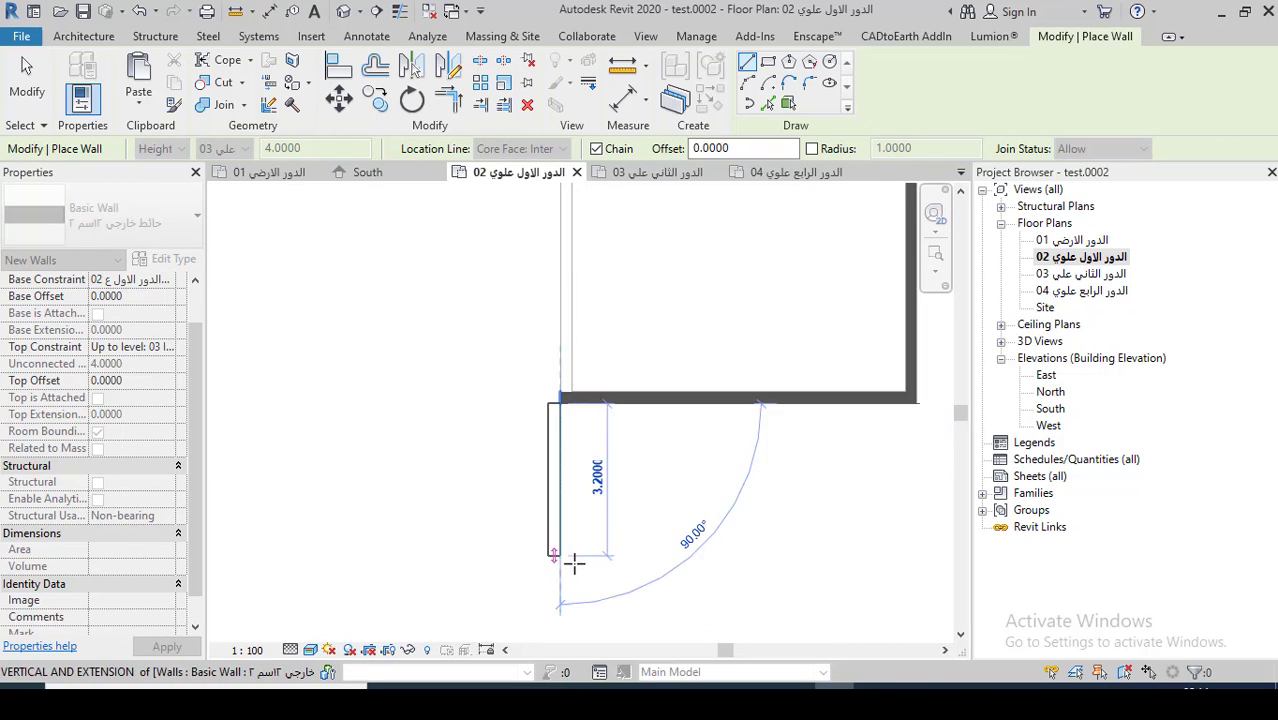
scroll(575, 545, "down", 3)
scroll(555, 300, "up", 2)
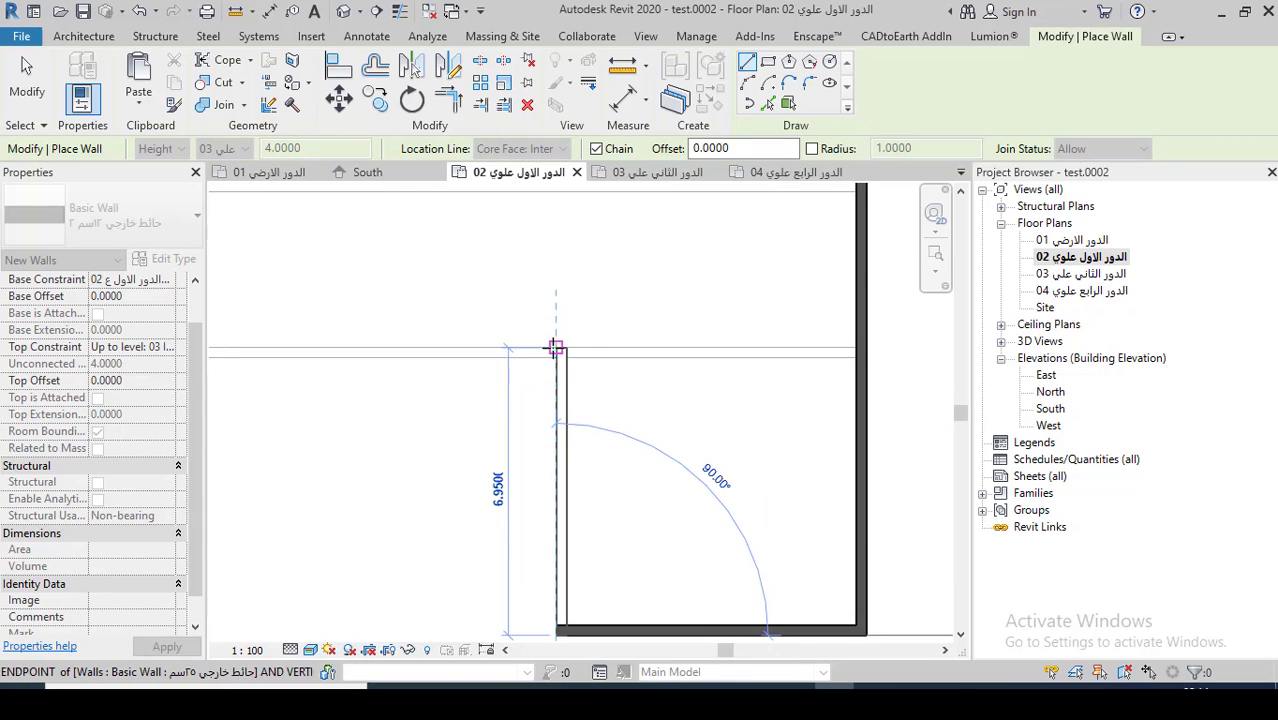
left_click(555, 347)
scroll(770, 386, "down", 2)
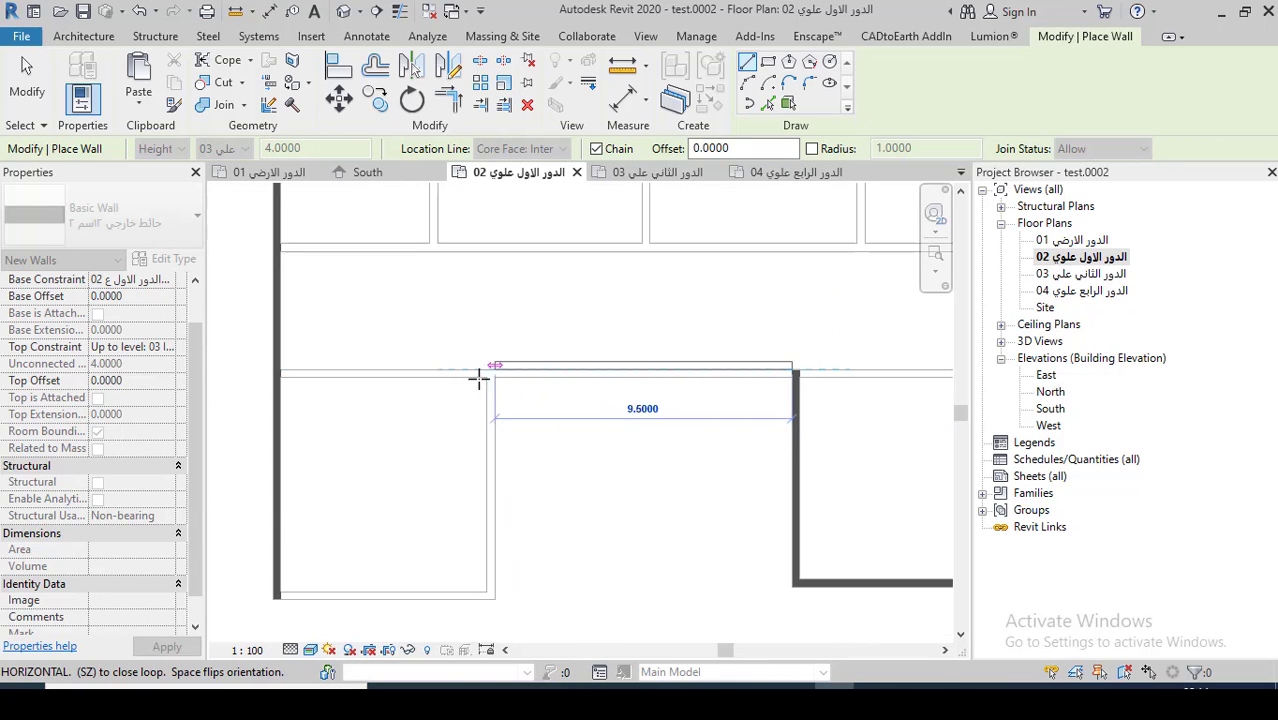
scroll(480, 375, "up", 2)
left_click(487, 372)
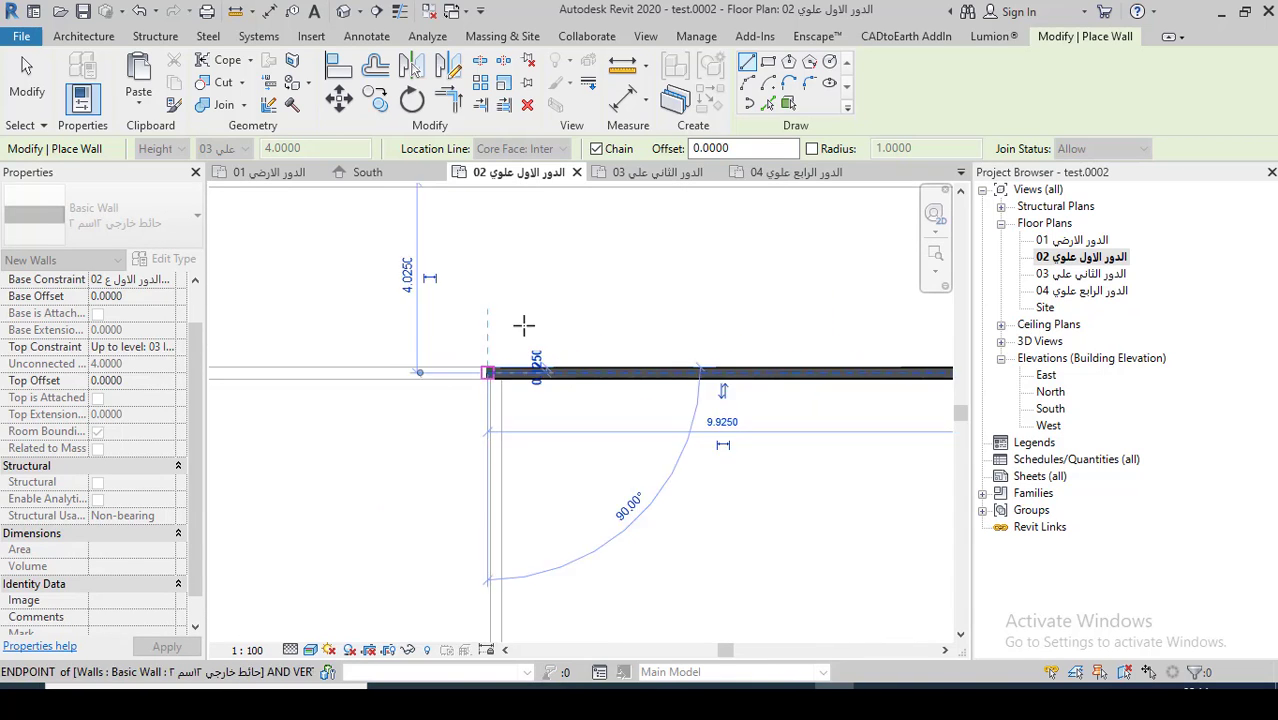
scroll(523, 400, "down", 1)
scroll(528, 400, "down", 2)
scroll(522, 466, "up", 2)
scroll(518, 472, "up", 1)
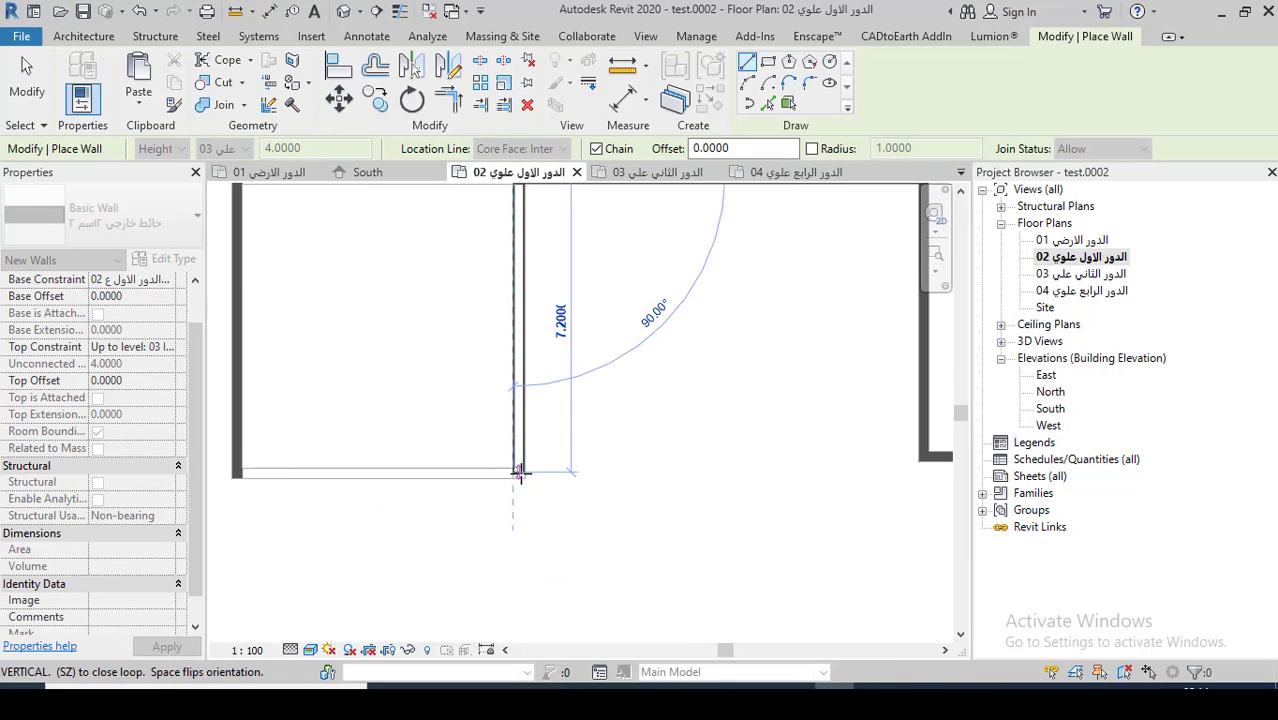
left_click(518, 474)
scroll(245, 480, "up", 1)
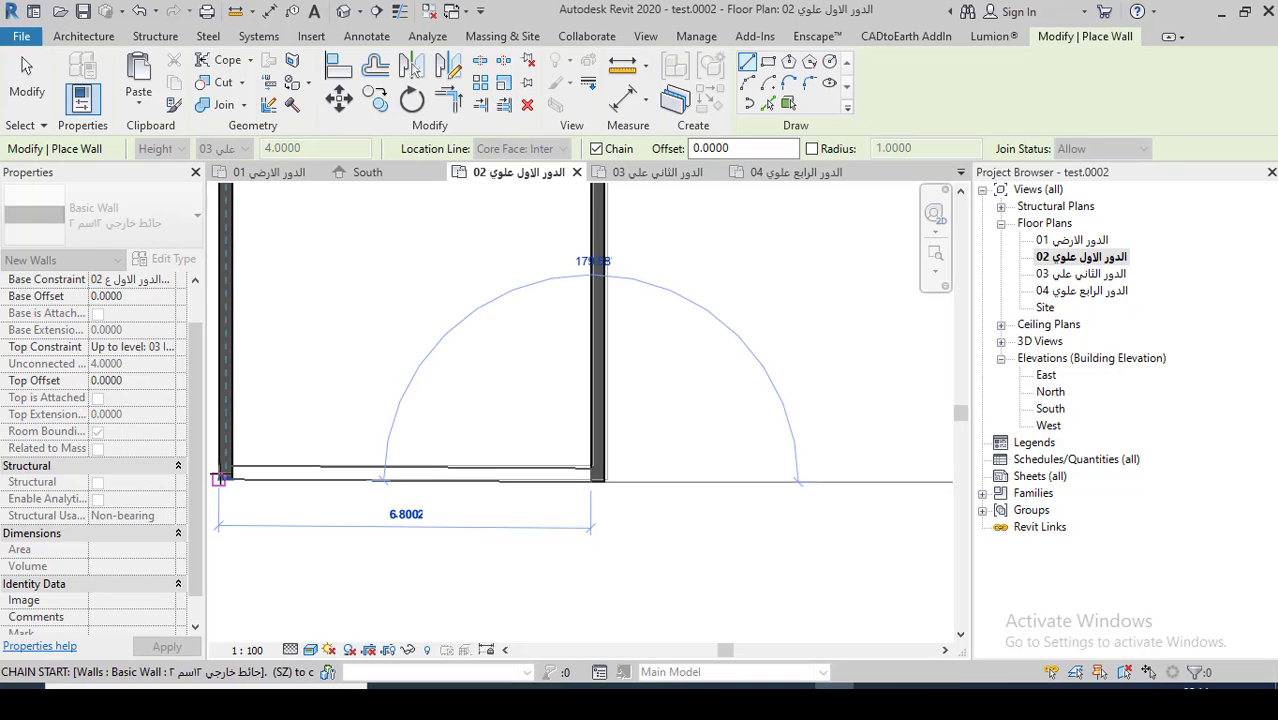
left_click(219, 479)
key("Escape")
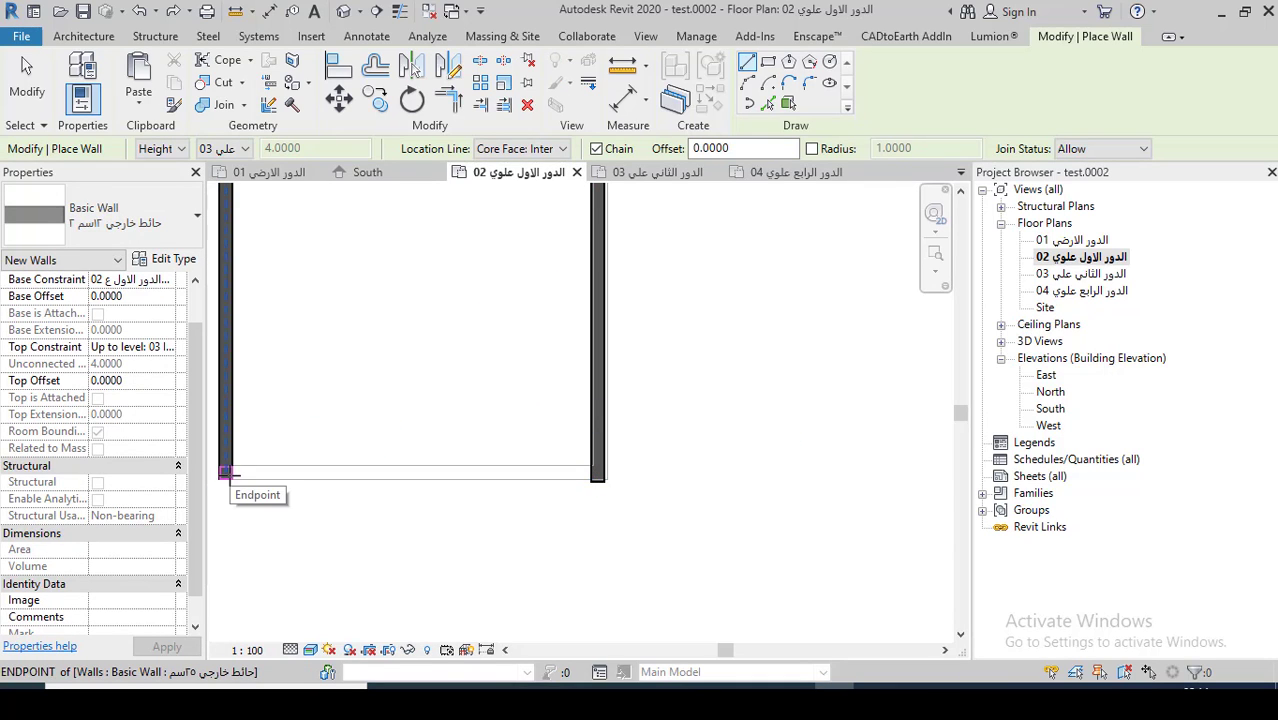
Redraw the bottom wall from the bottom-left corner to the right wall
left_click(230, 469)
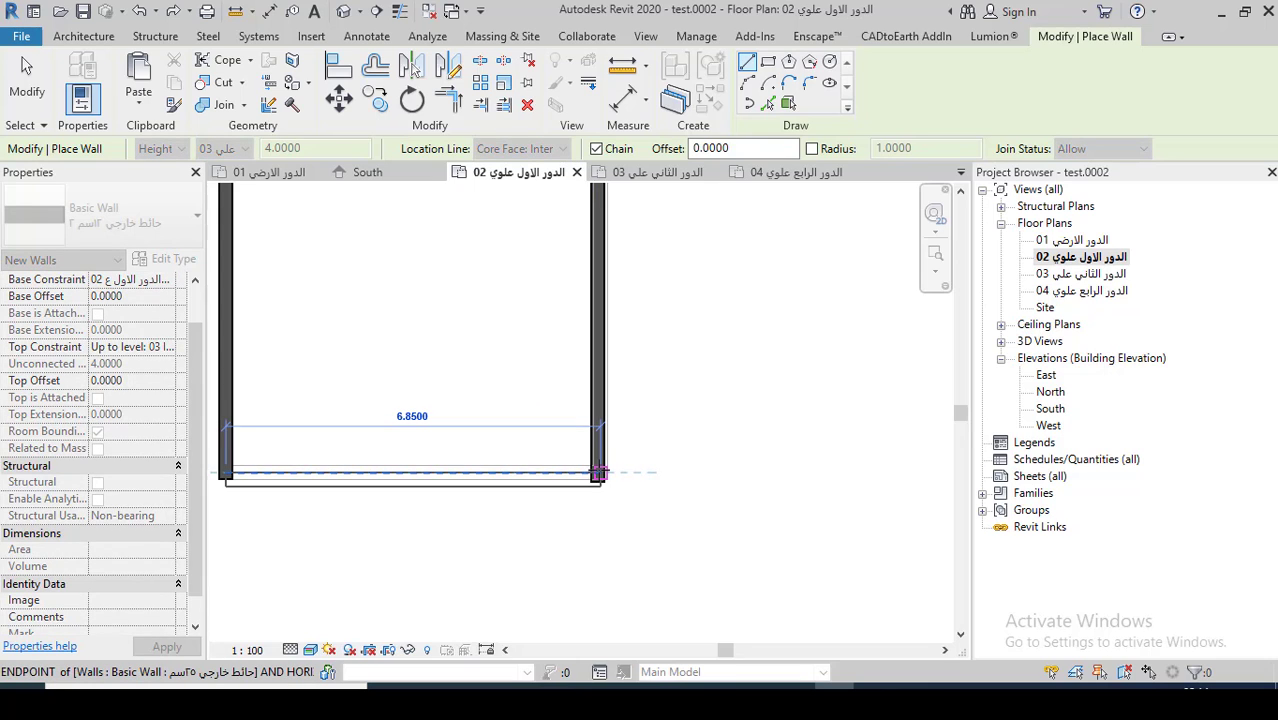
left_click(598, 472)
key("Escape")
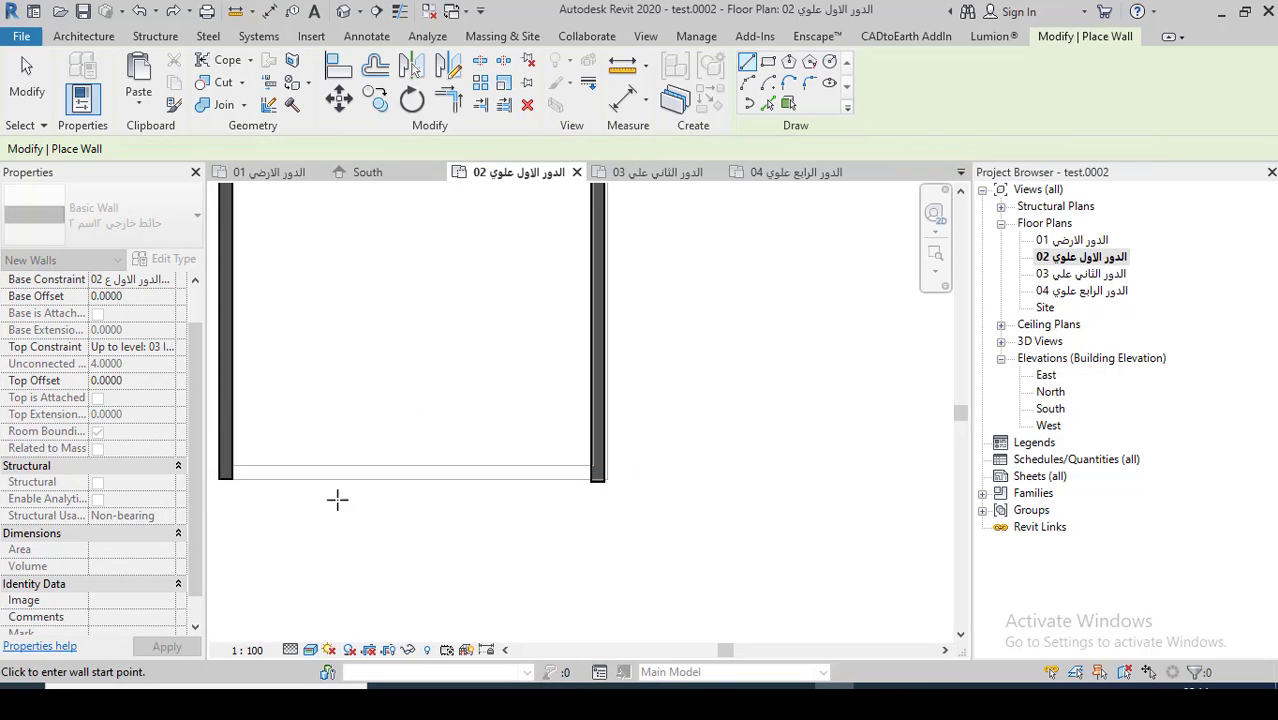
left_click(232, 479)
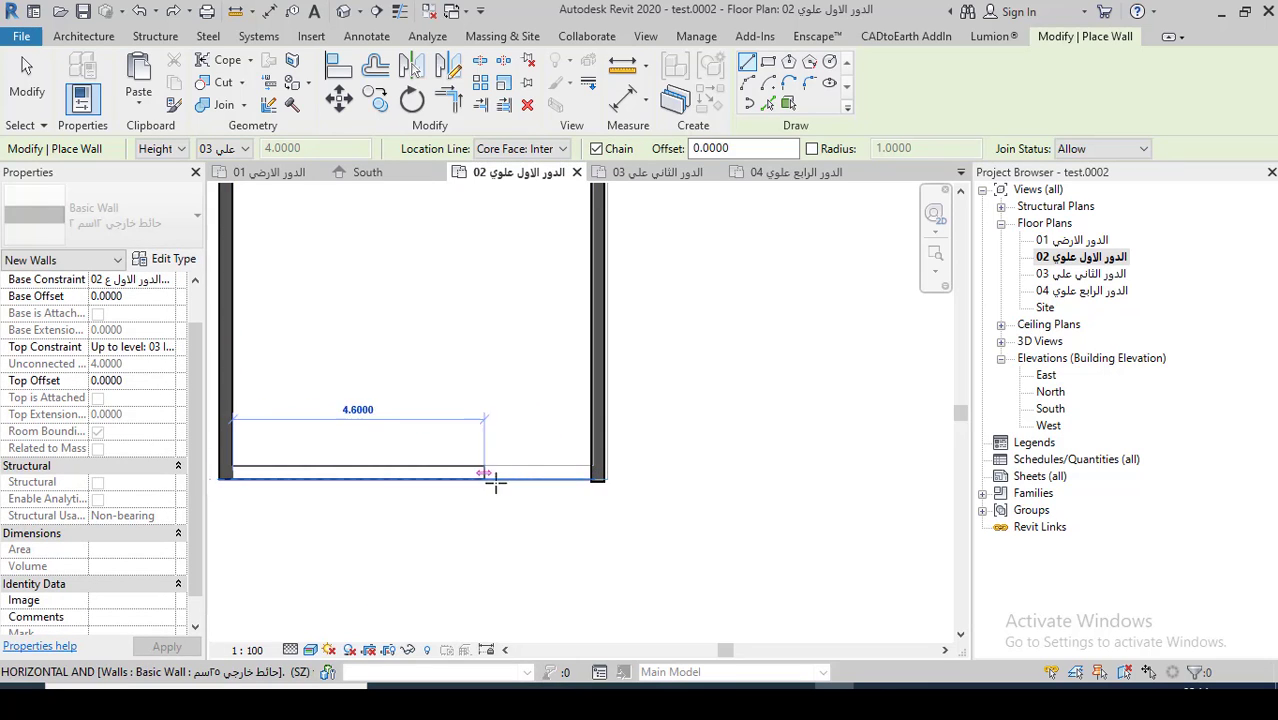
left_click(593, 478)
key("Escape")
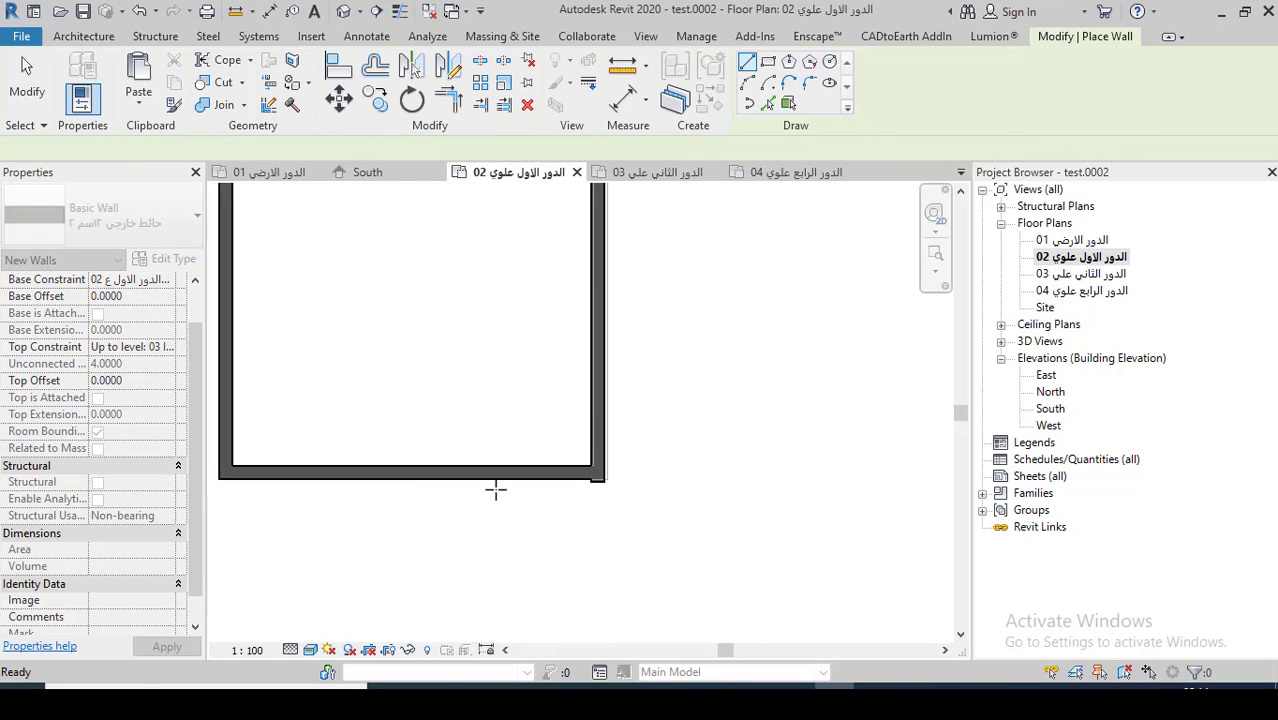
Try the Trim/Extend to Corner tool on the walls, then exit it
left_click(451, 103)
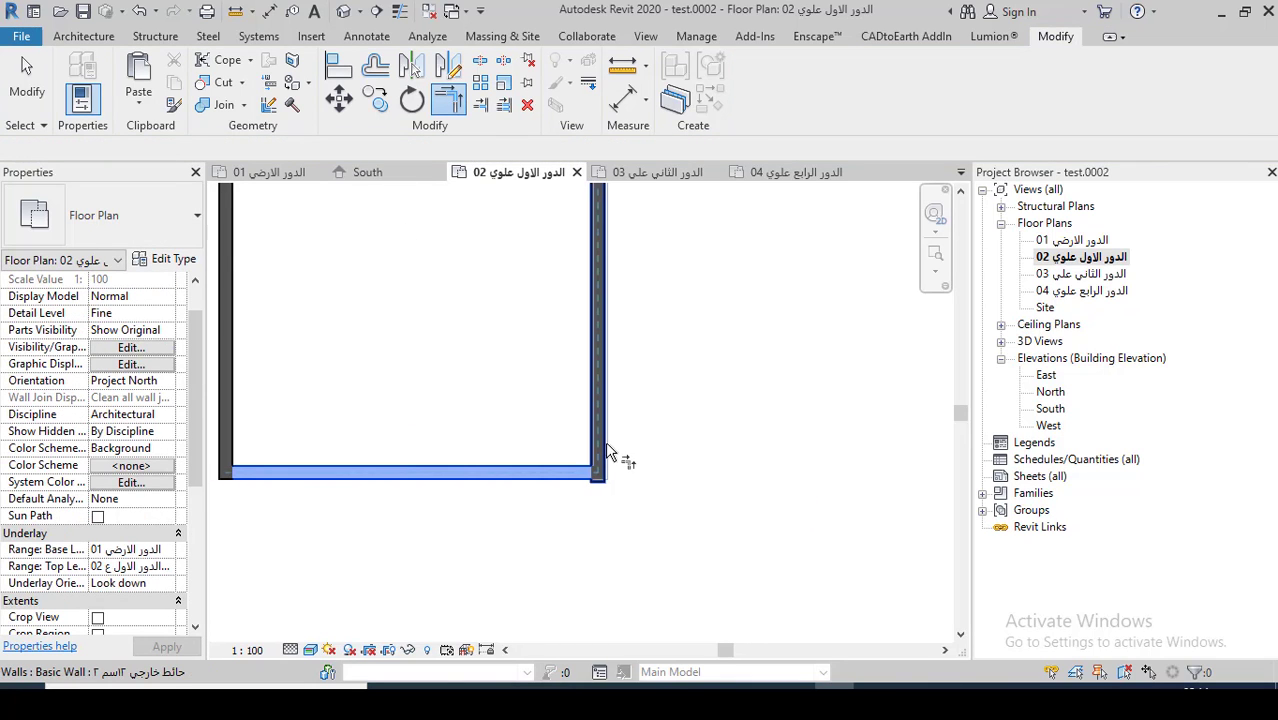
scroll(543, 530, "down", 2)
scroll(543, 530, "down", 2)
key("Escape")
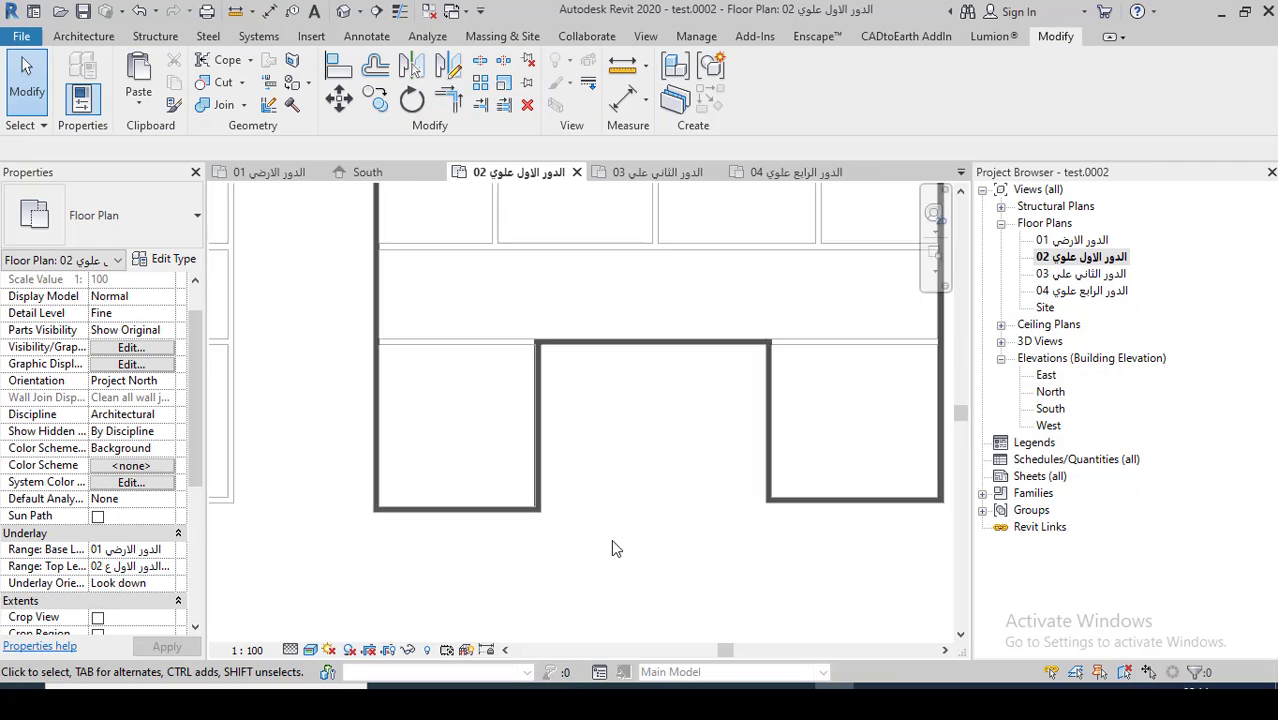
scroll(611, 539, "down", 2)
scroll(670, 490, "down", 1)
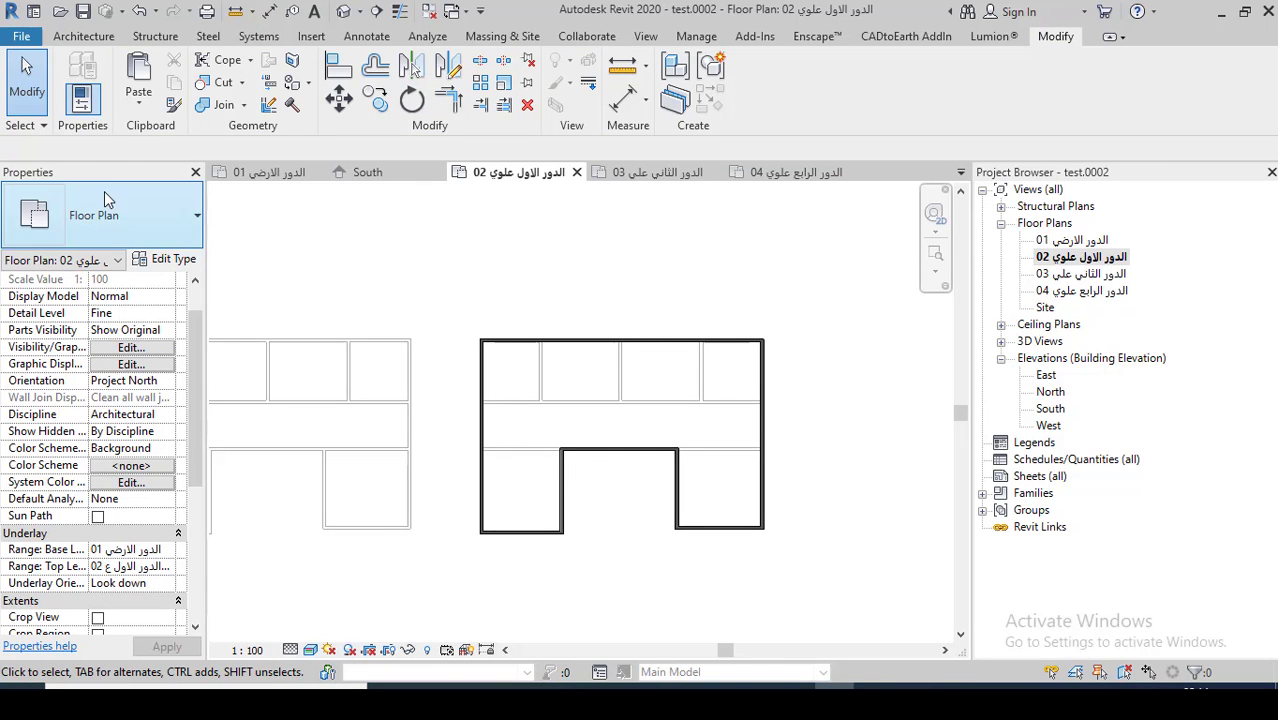
Restart the Wall tool and switch the wall type to 12 cm
left_click(87, 38)
left_click(76, 75)
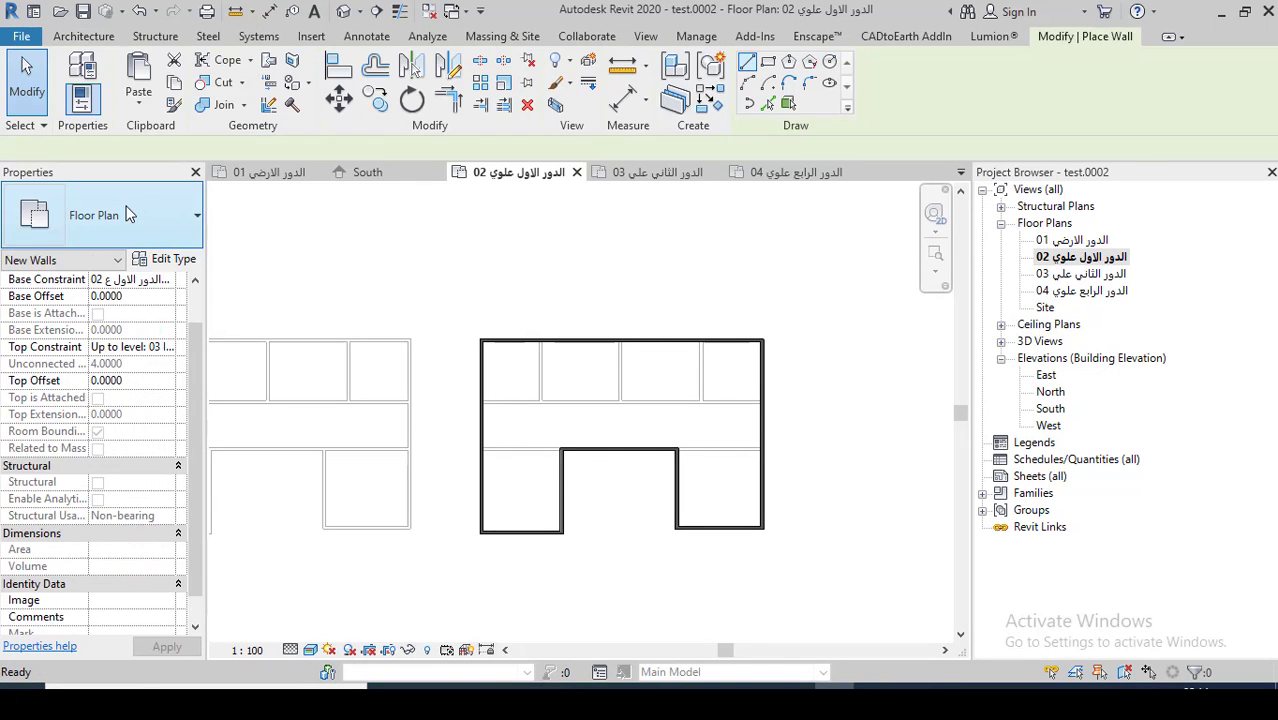
left_click(126, 213)
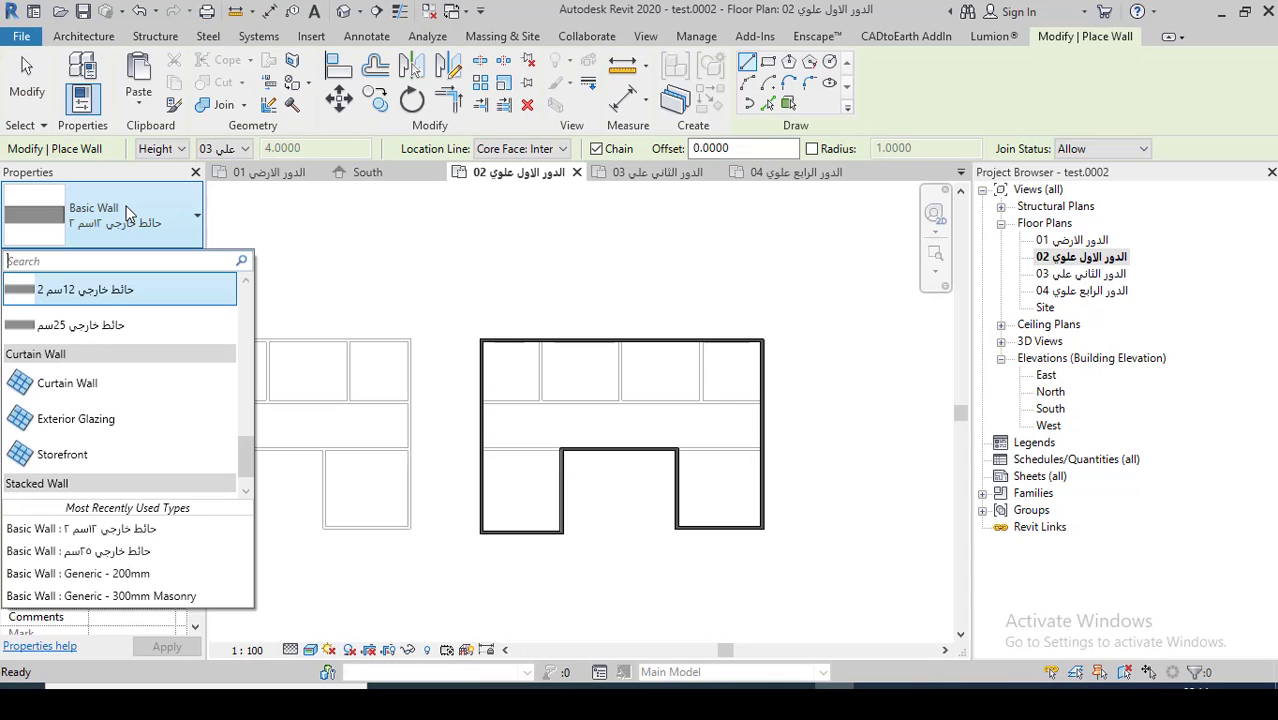
left_click(100, 328)
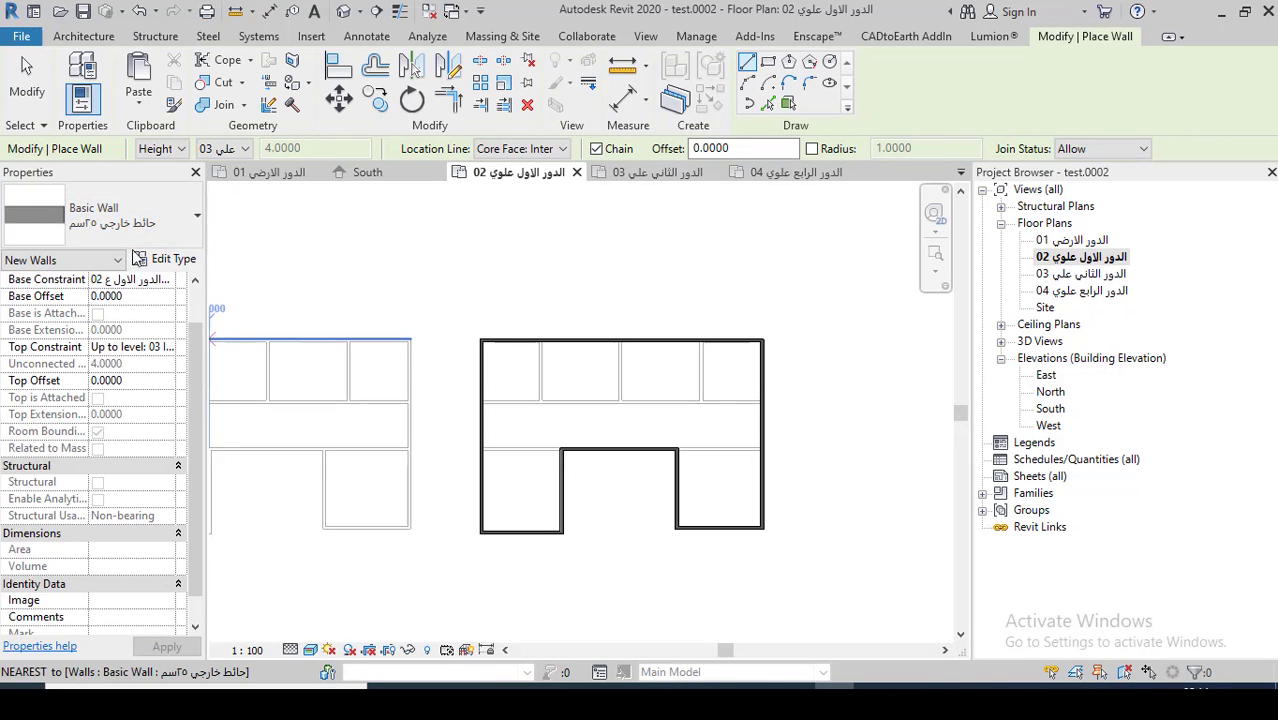
left_click(91, 238)
left_click(90, 283)
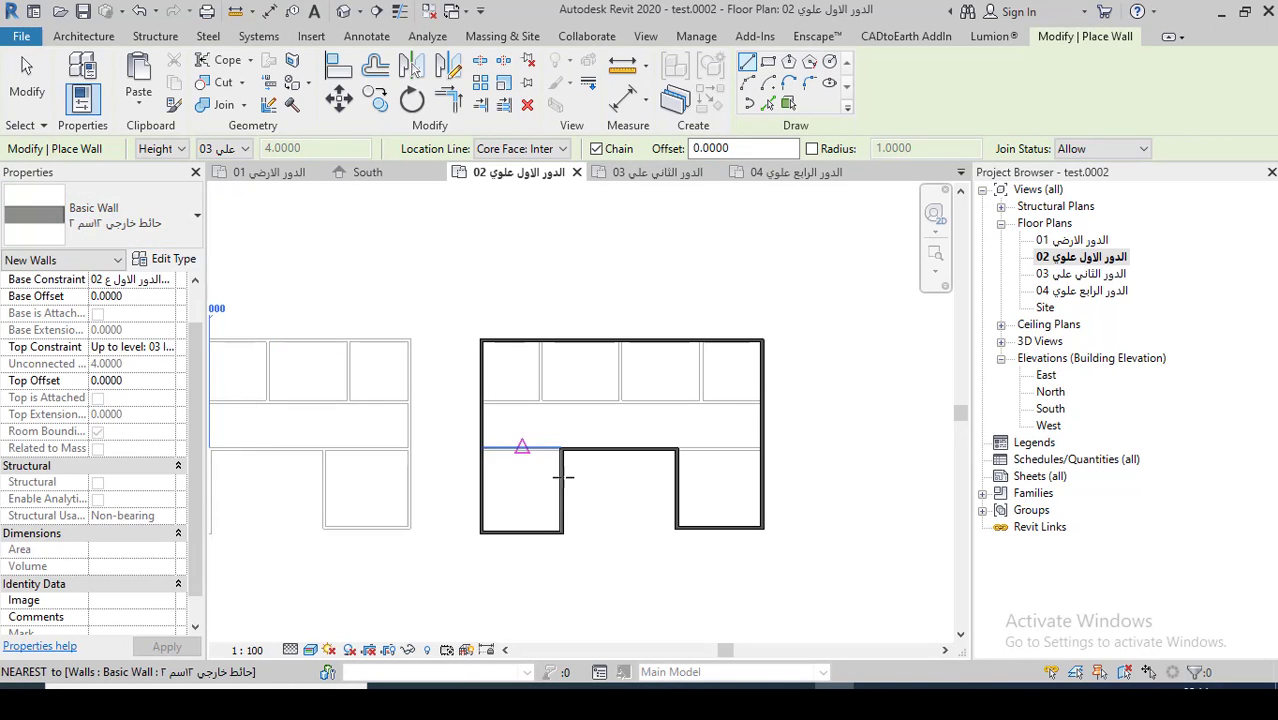
scroll(450, 416, "up", 3)
scroll(440, 414, "up", 2)
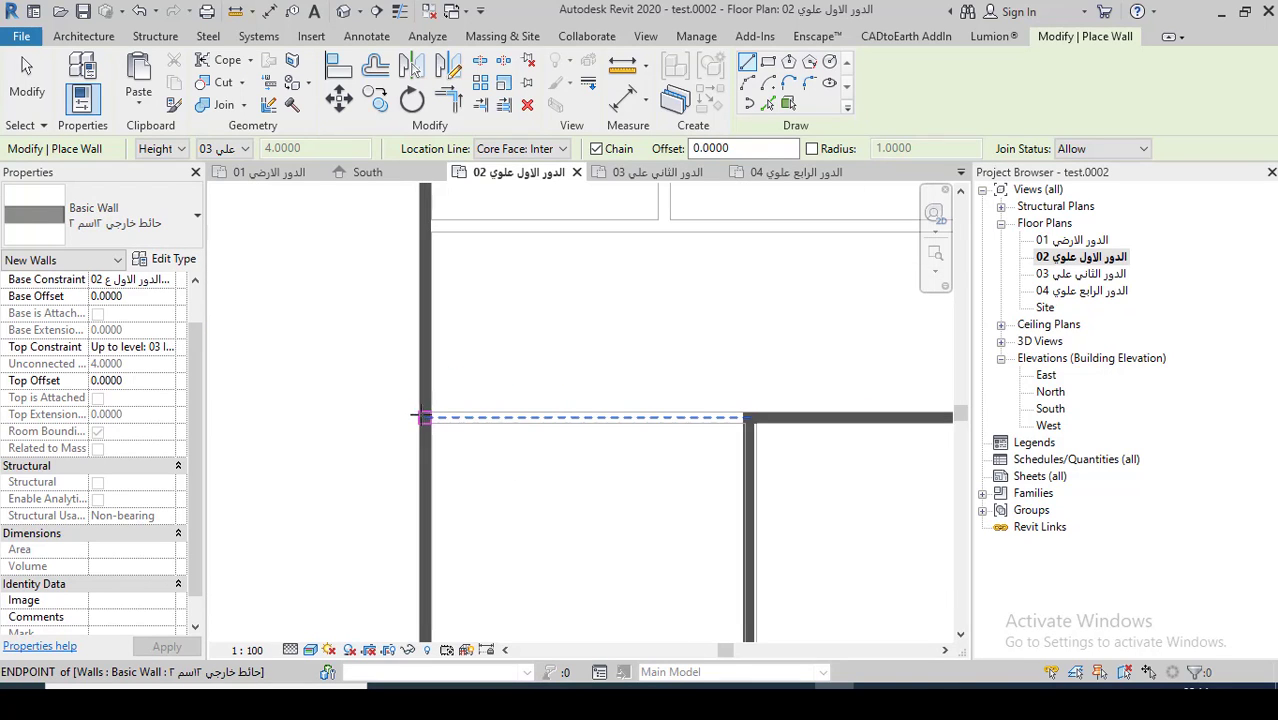
Draw two 12 cm corridor walls, ending at the inner corner and the right exterior wall
left_click(431, 412)
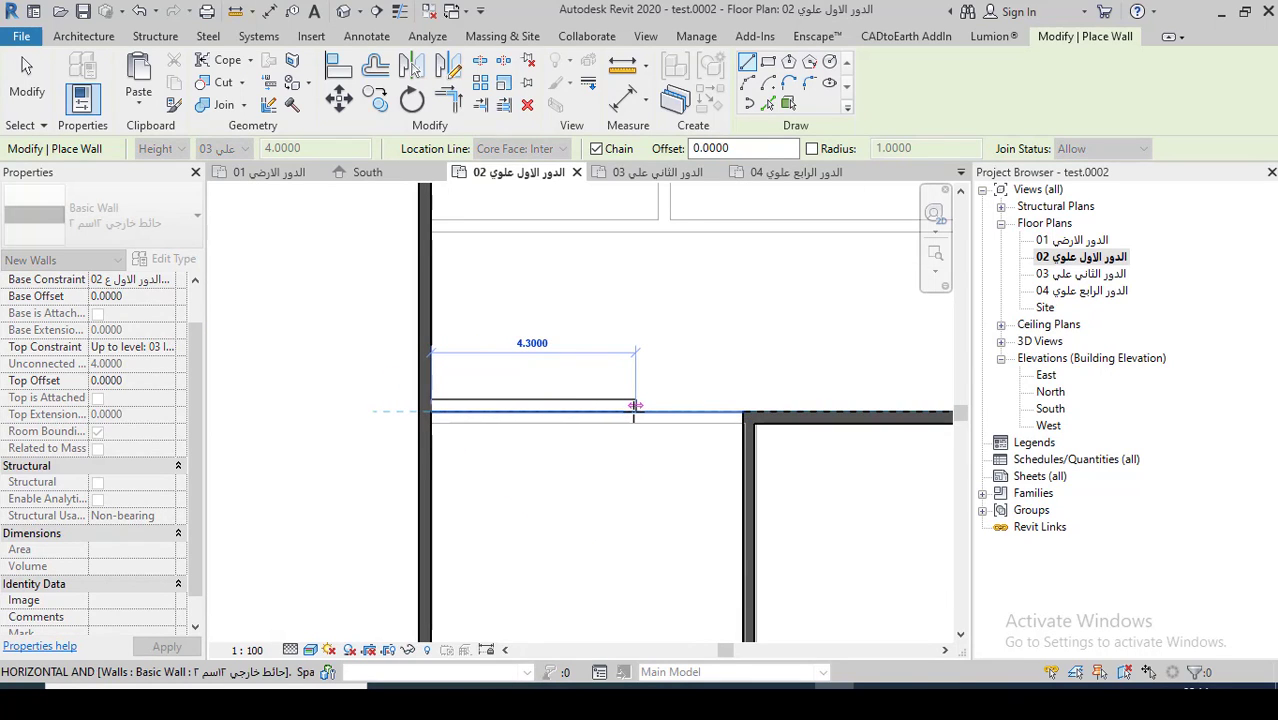
left_click(742, 410)
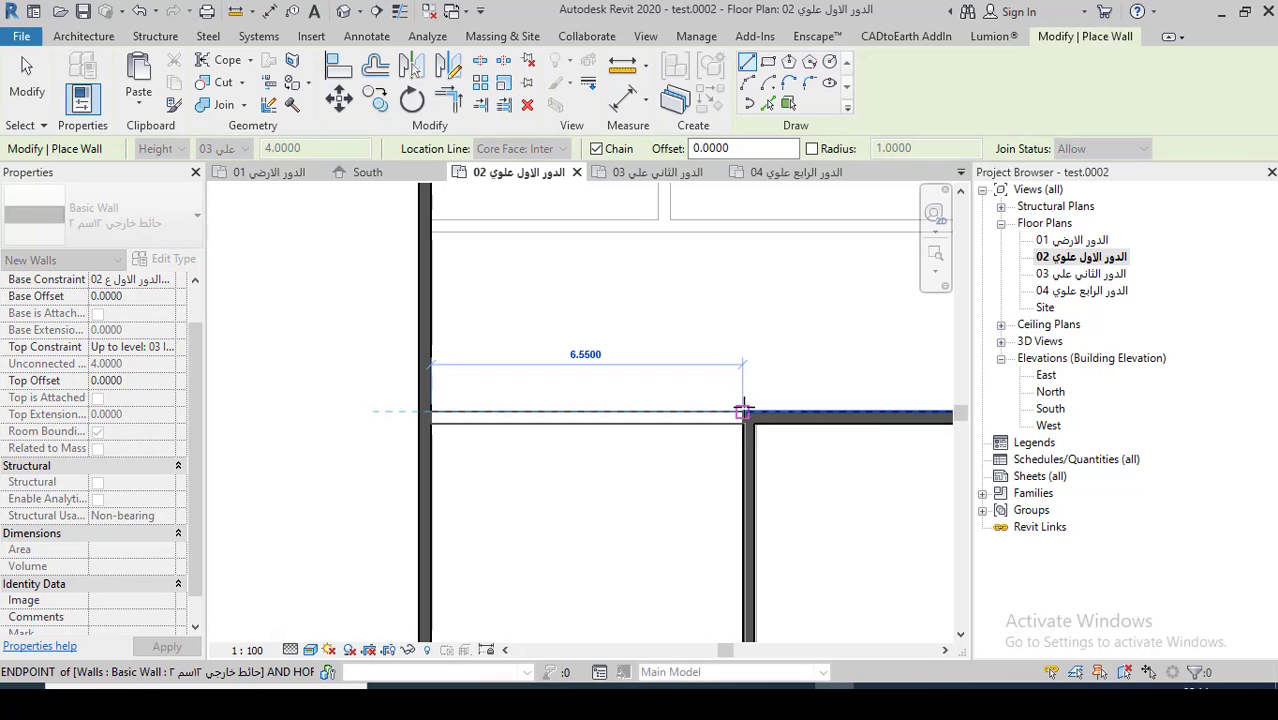
scroll(458, 474, "down", 2)
scroll(458, 474, "down", 2)
key("Escape")
scroll(542, 466, "up", 3)
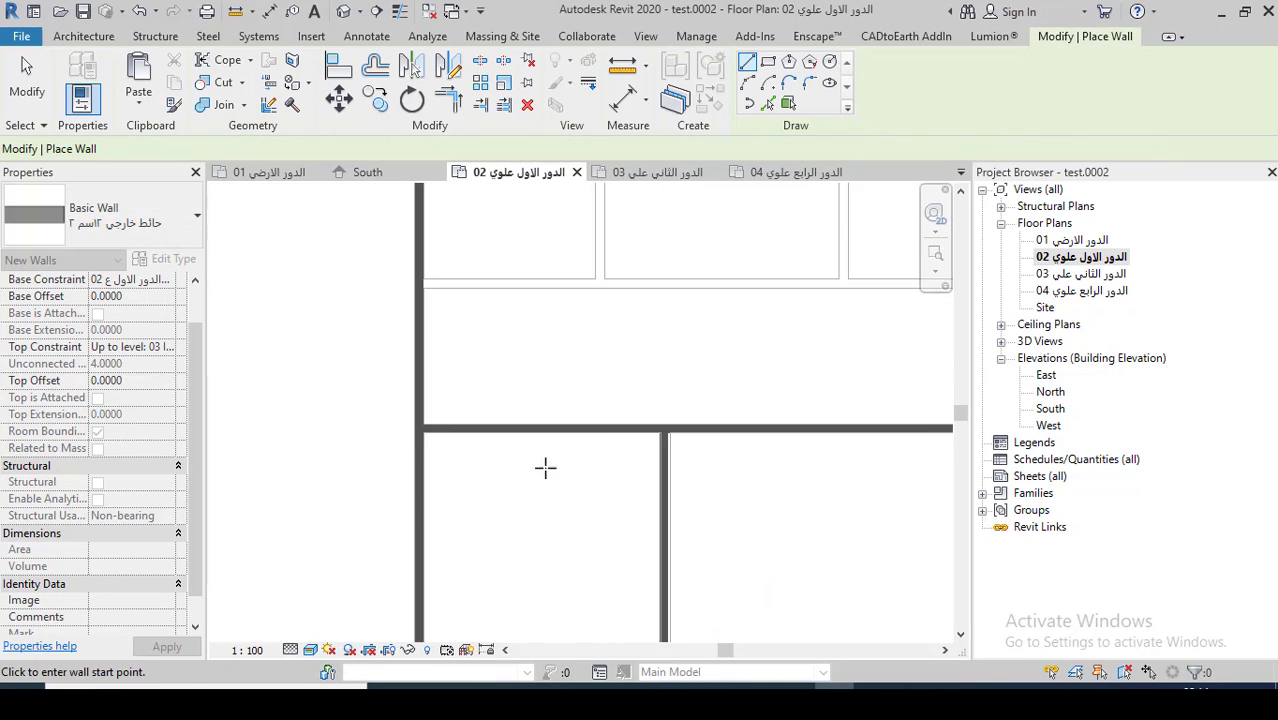
scroll(337, 437, "down", 2)
scroll(563, 430, "up", 2)
scroll(563, 430, "up", 2)
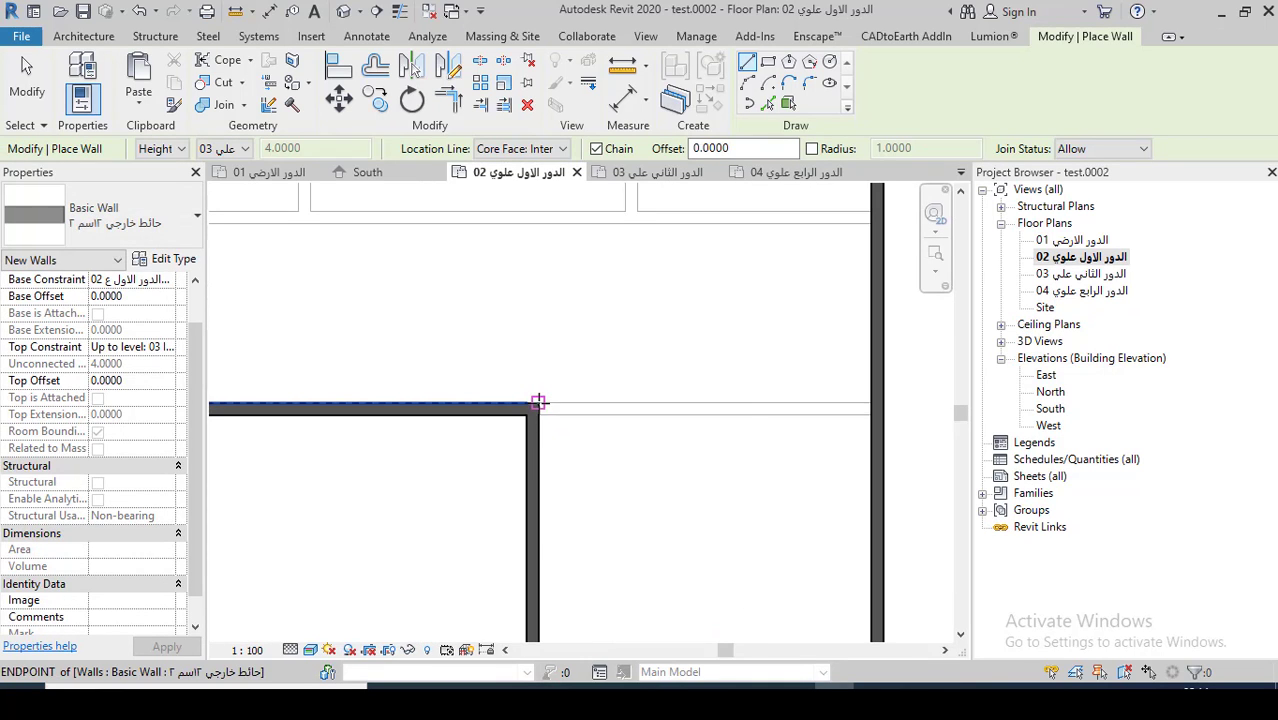
left_click(539, 406)
left_click(861, 406)
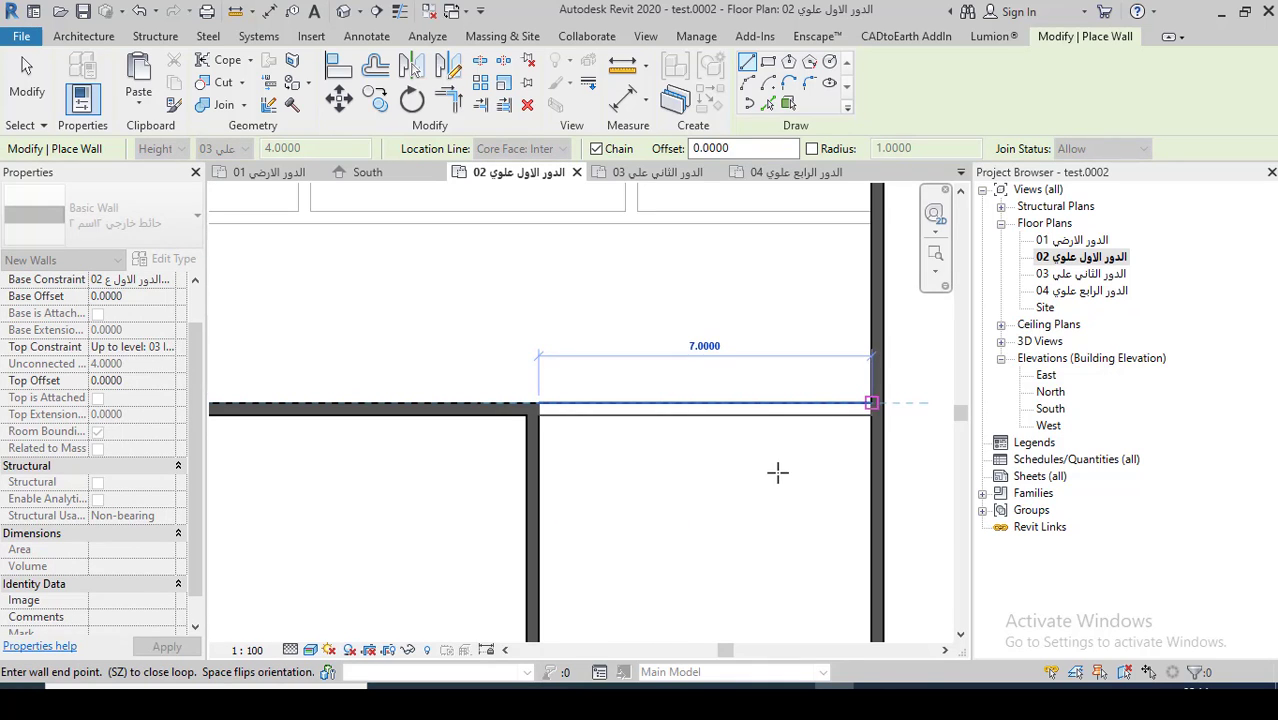
key("Escape")
key("Escape")
Draw a 12 cm wall from the left exterior wall across to the right exterior wall
scroll(610, 410, "down", 3)
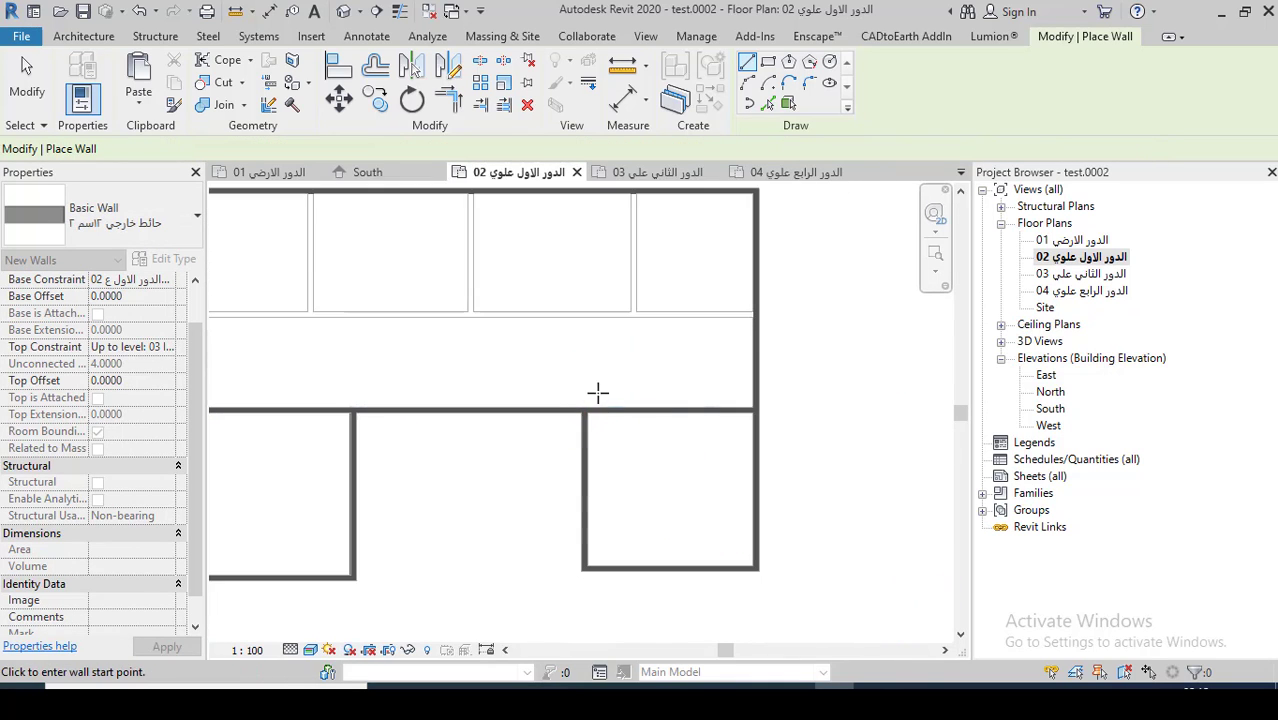
scroll(250, 322, "up", 4)
left_click(243, 323)
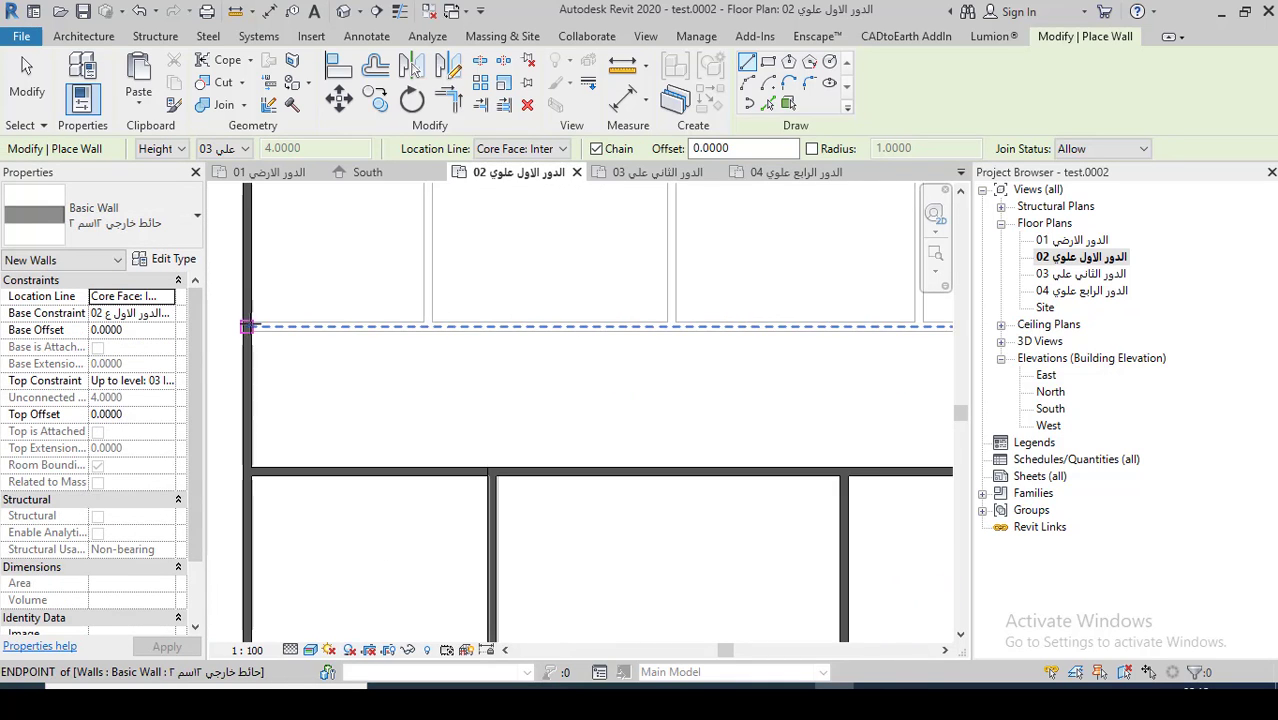
scroll(250, 322, "down", 3)
scroll(673, 325, "up", 3)
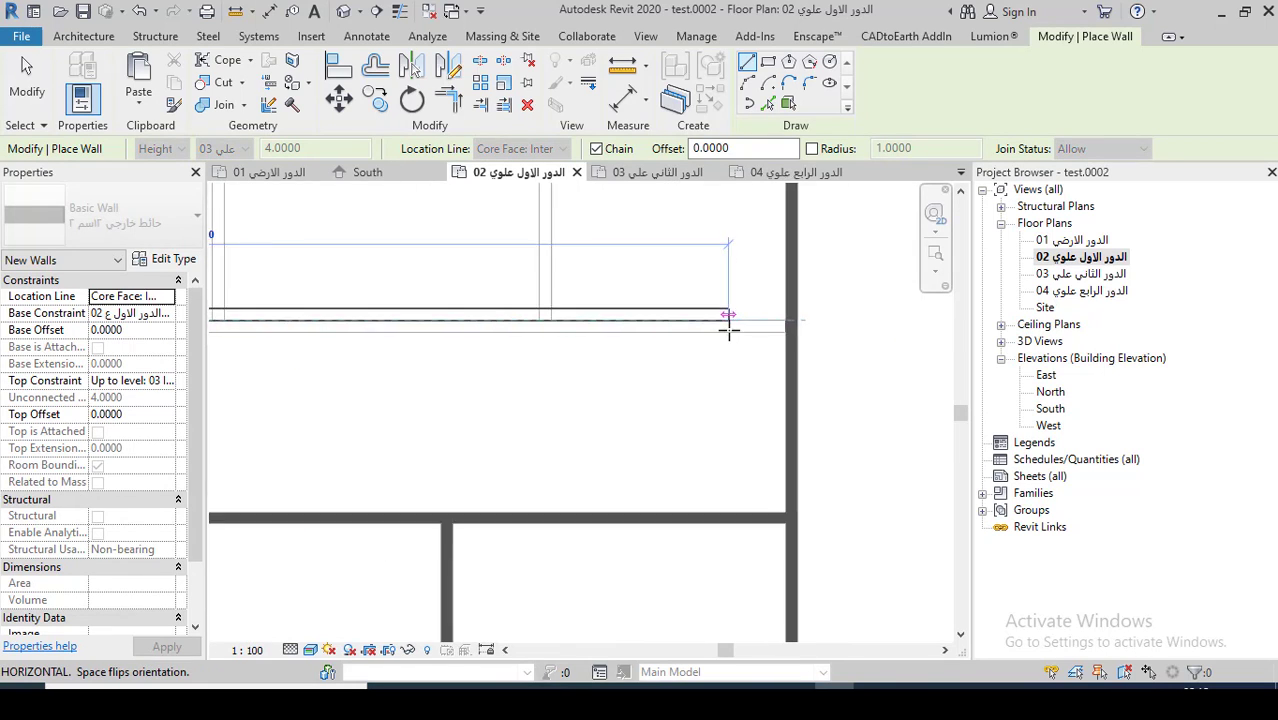
left_click(730, 323)
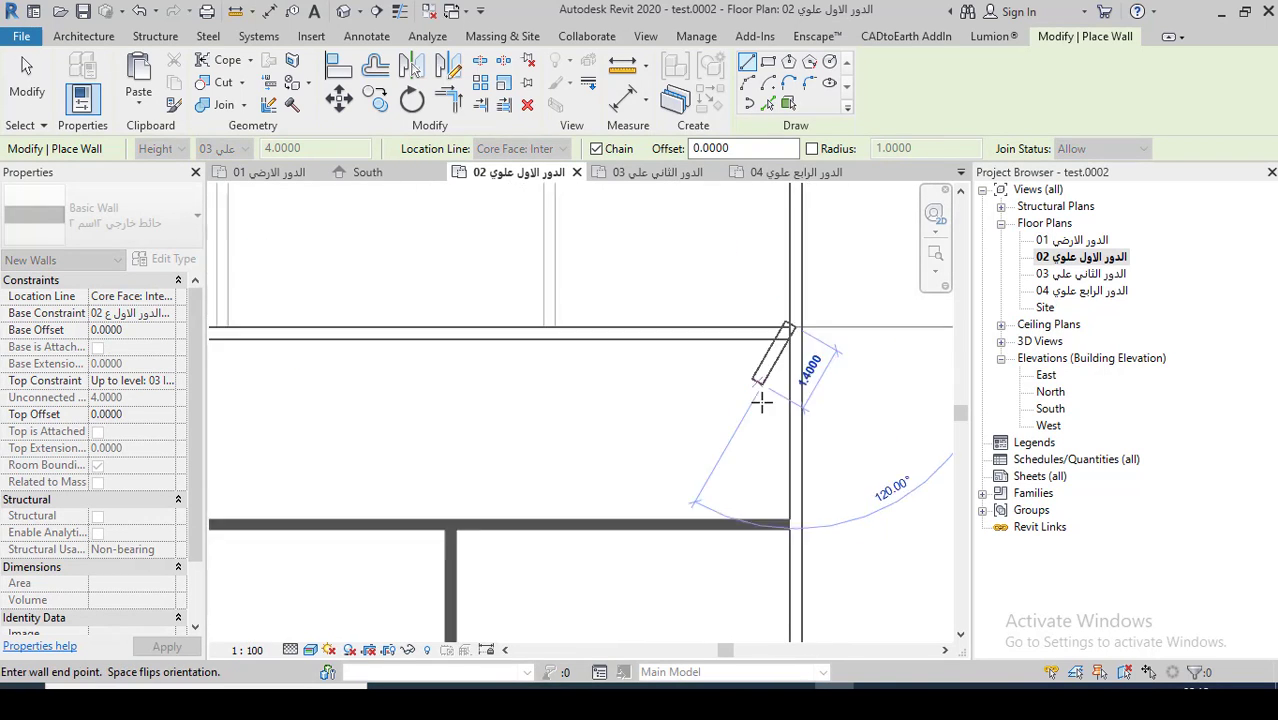
key("Escape")
scroll(571, 380, "up", 2)
Draw two vertical partitions from the horizontal wall up to the opposite wall
left_click(580, 361)
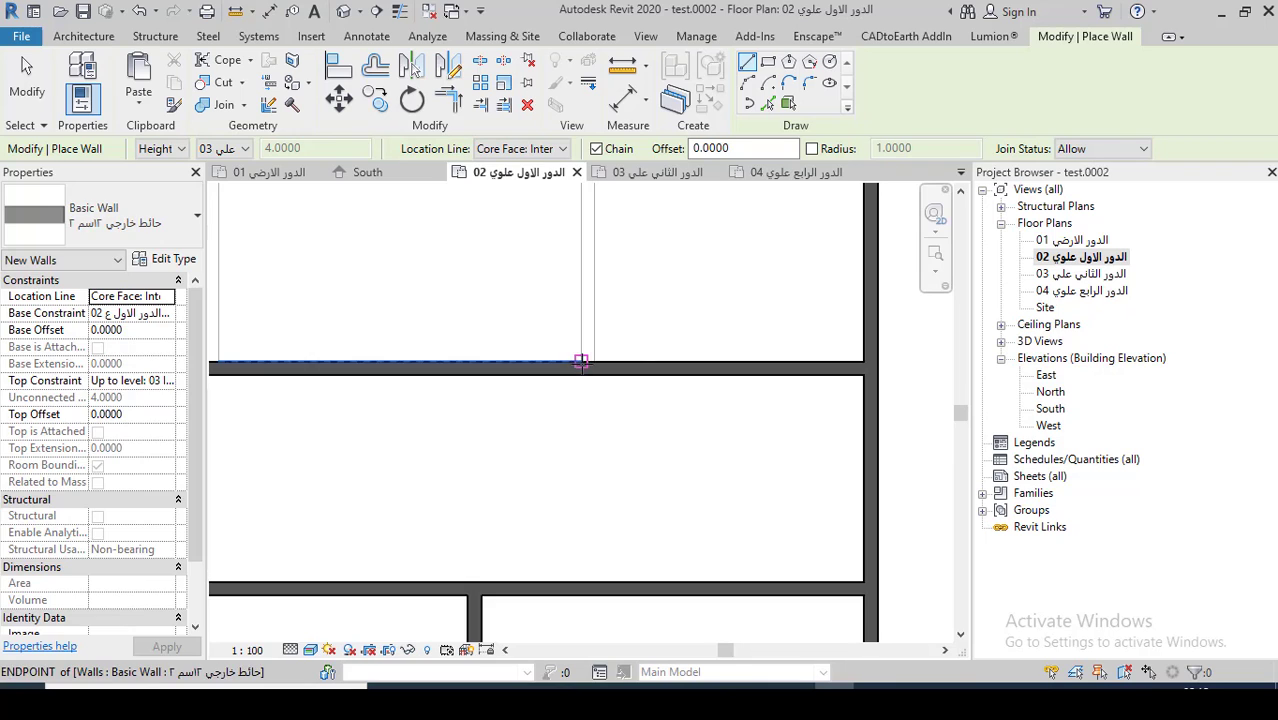
middle_click_drag(572, 110, 572, 350)
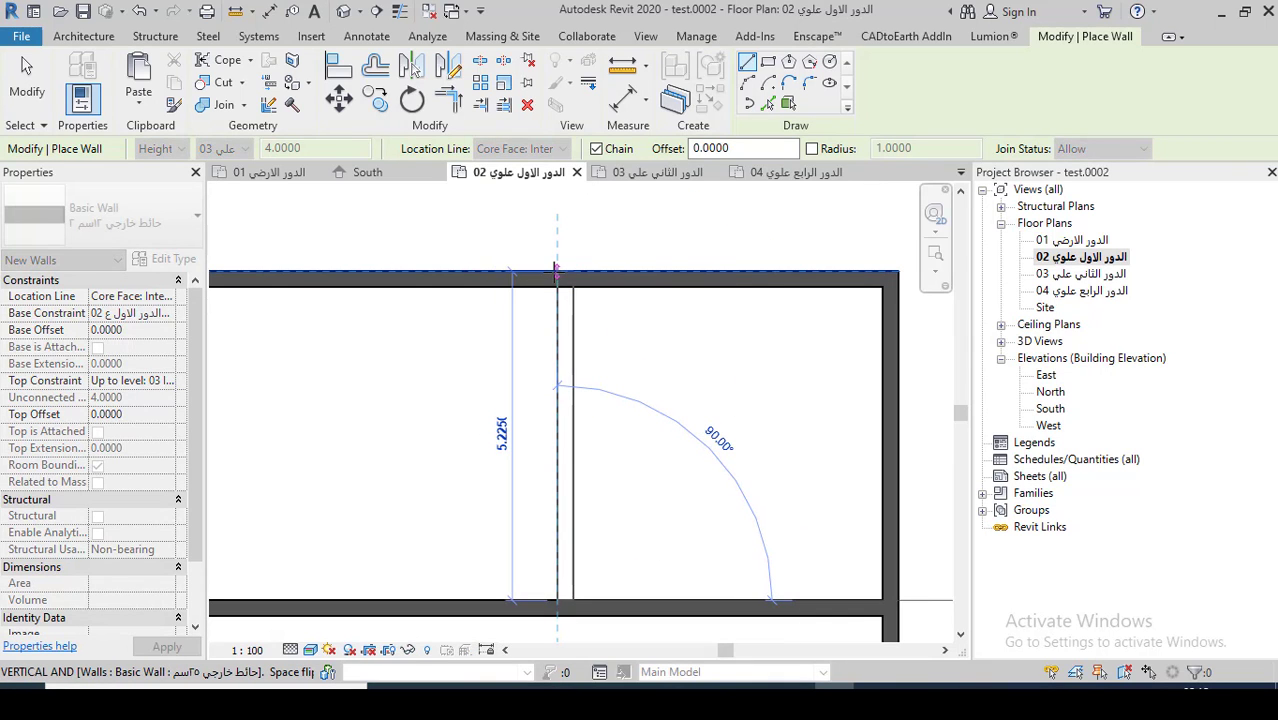
left_click(557, 269)
key("Escape")
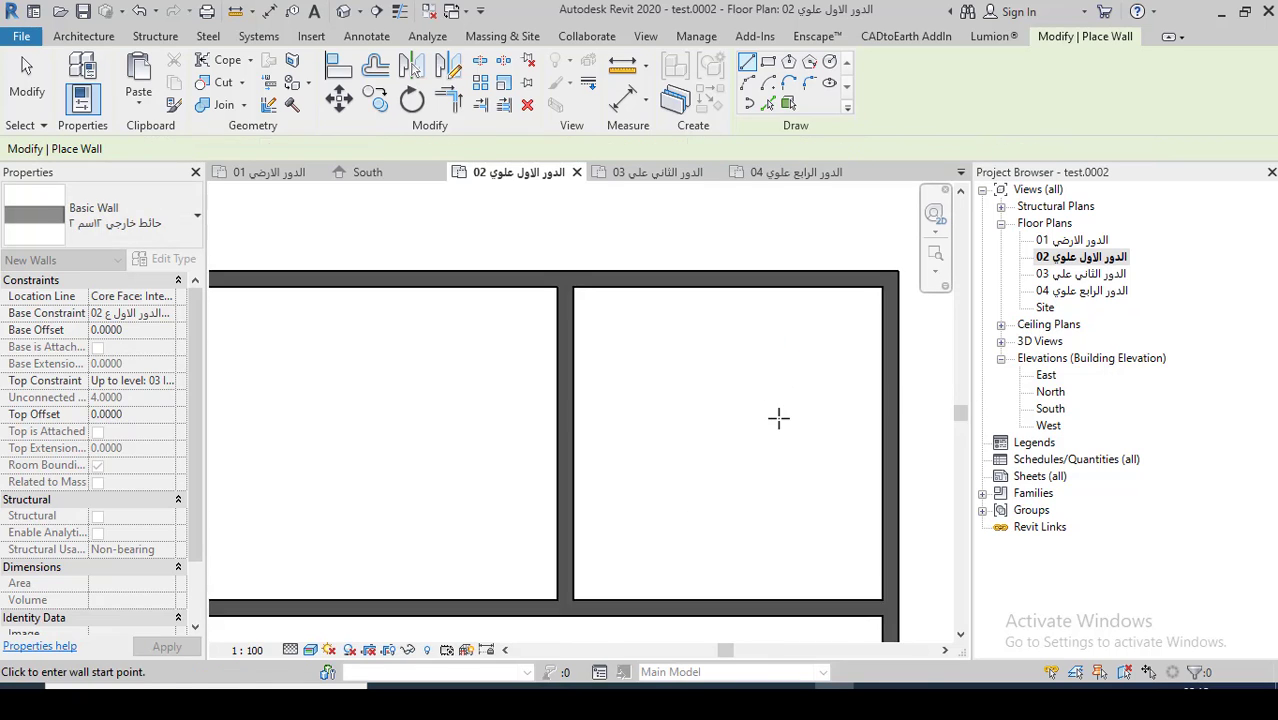
scroll(570, 470, "up", 5)
left_click(572, 470)
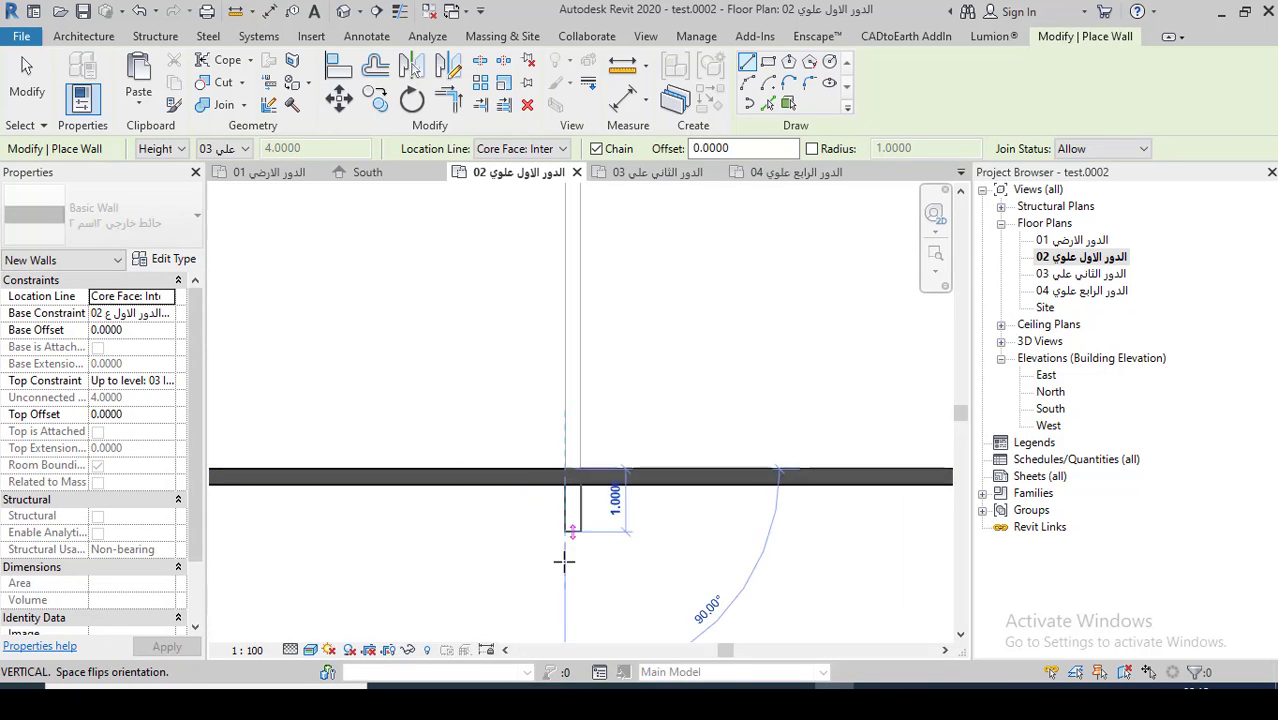
scroll(564, 520, "down", 2)
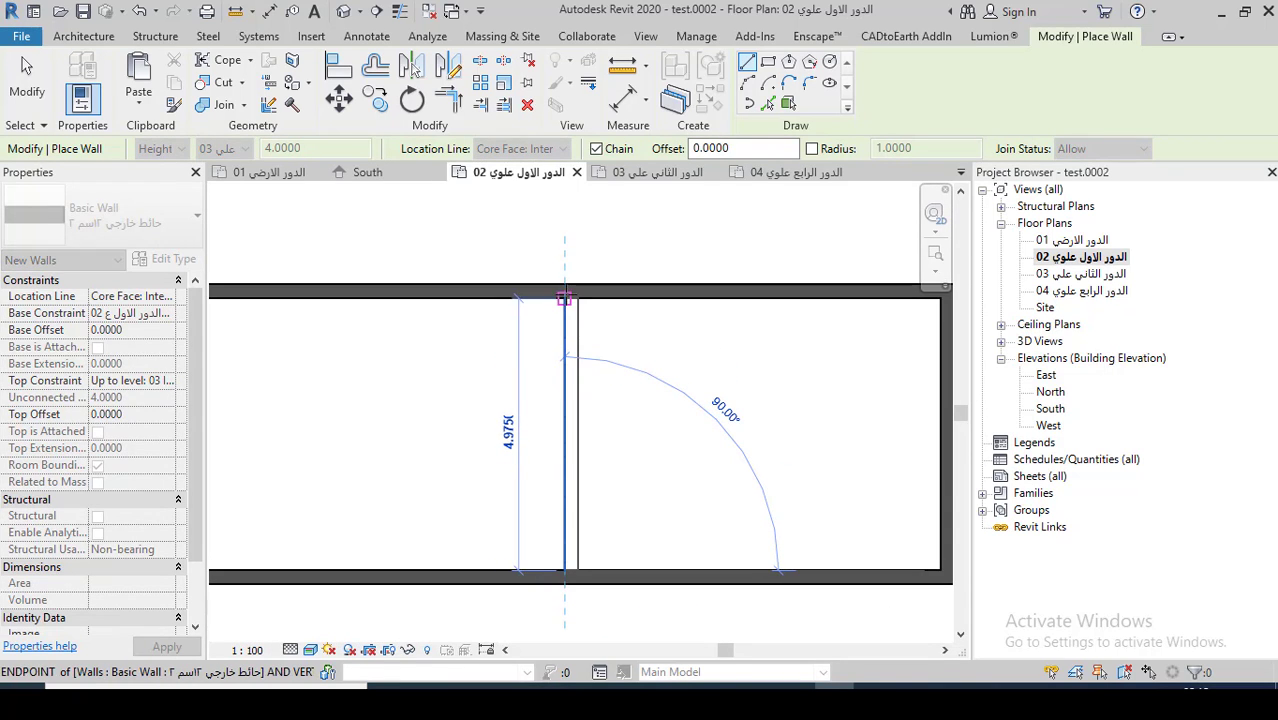
left_click(564, 297)
key("Escape")
Add a third vertical partition up to the top wall and end wall drawing
scroll(655, 492, "down", 3)
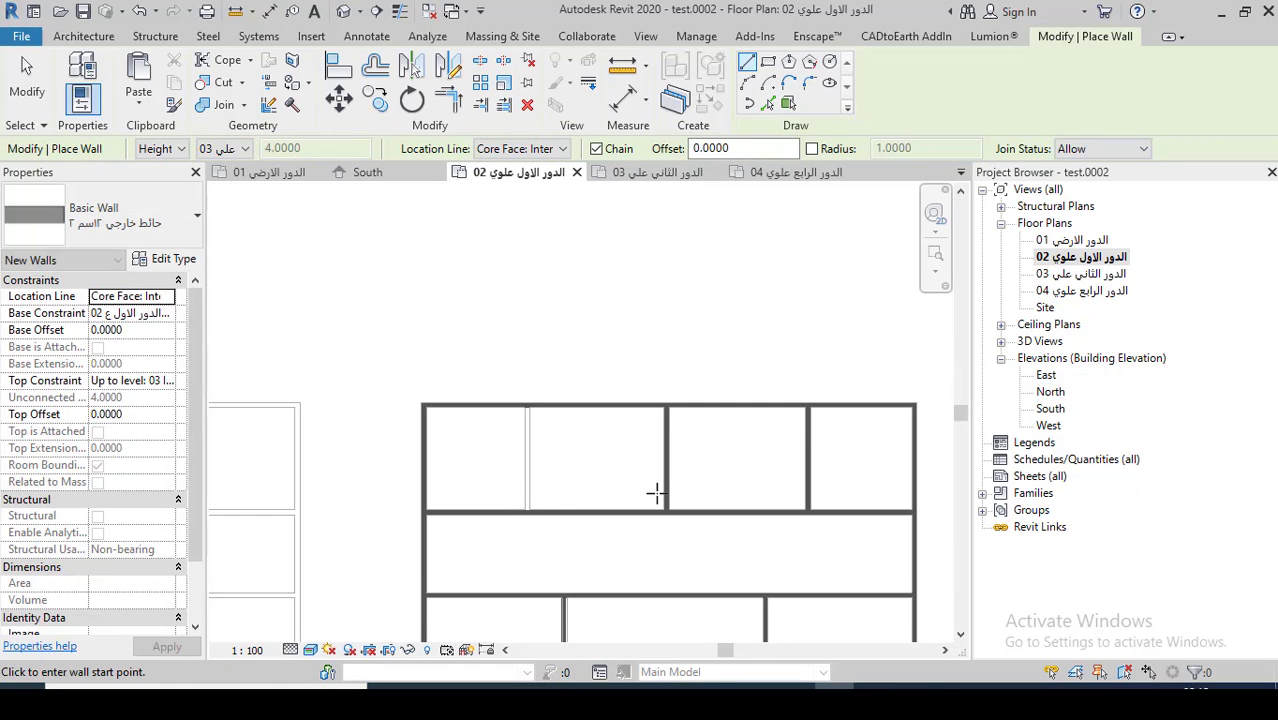
scroll(656, 492, "up", 3)
scroll(520, 550, "up", 2)
left_click(535, 505)
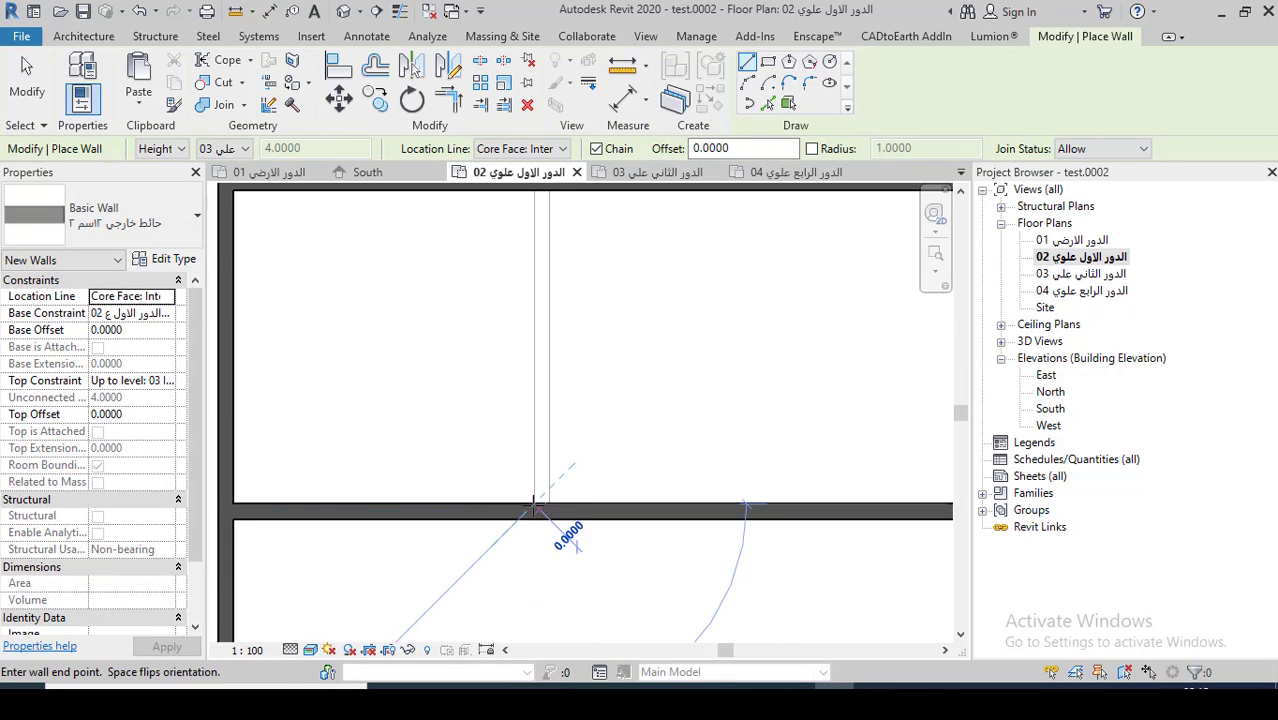
scroll(535, 505, "down", 1)
scroll(530, 300, "up", 1)
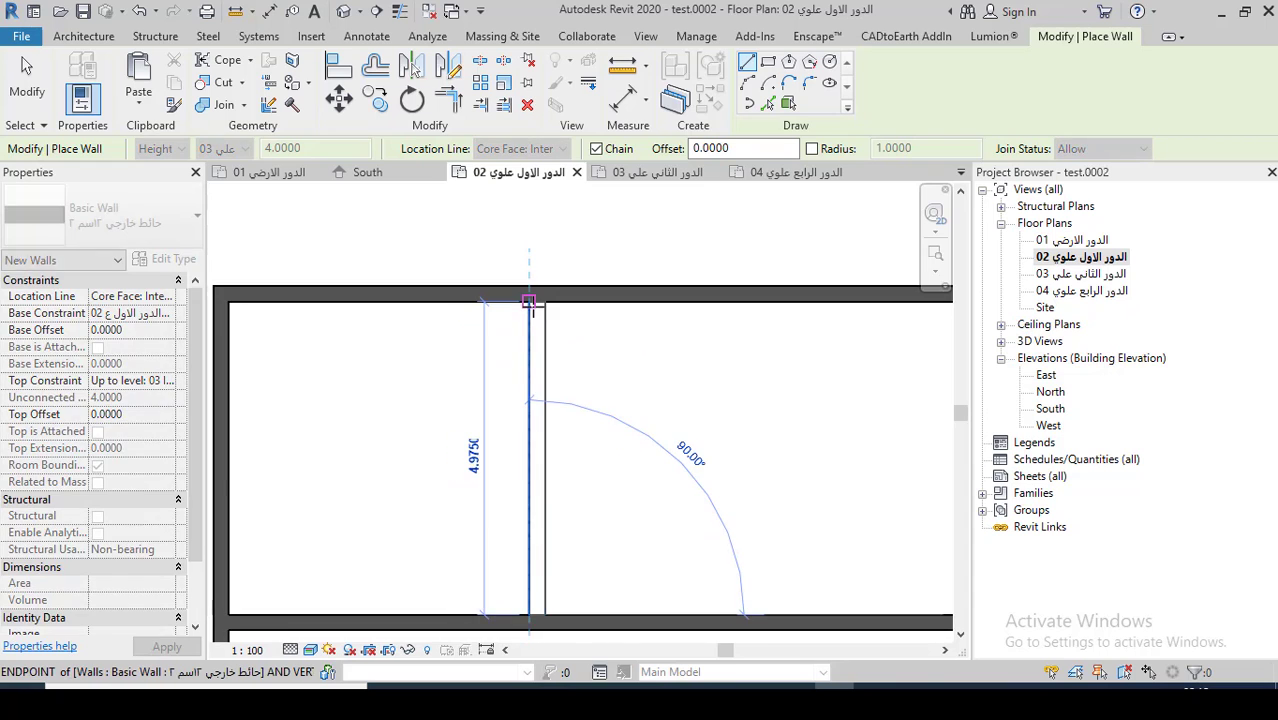
left_click(530, 301)
key("Escape")
scroll(585, 411, "down", 1)
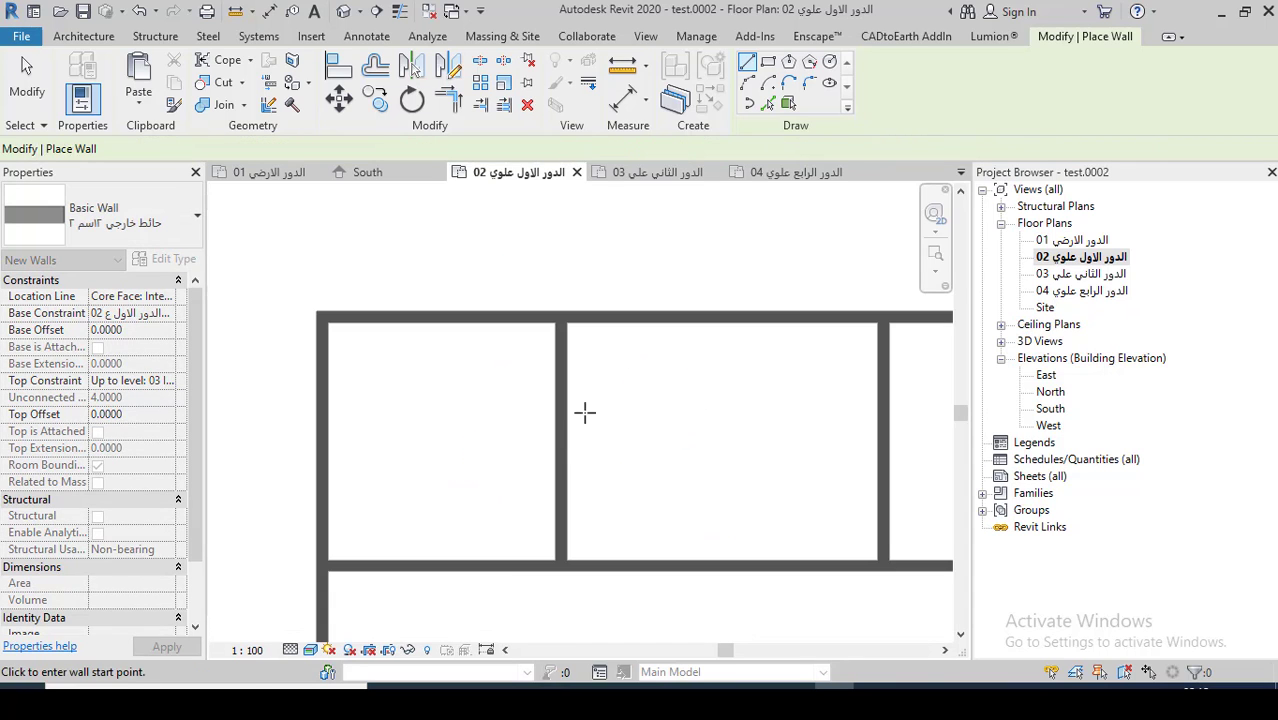
scroll(563, 488, "up", 1)
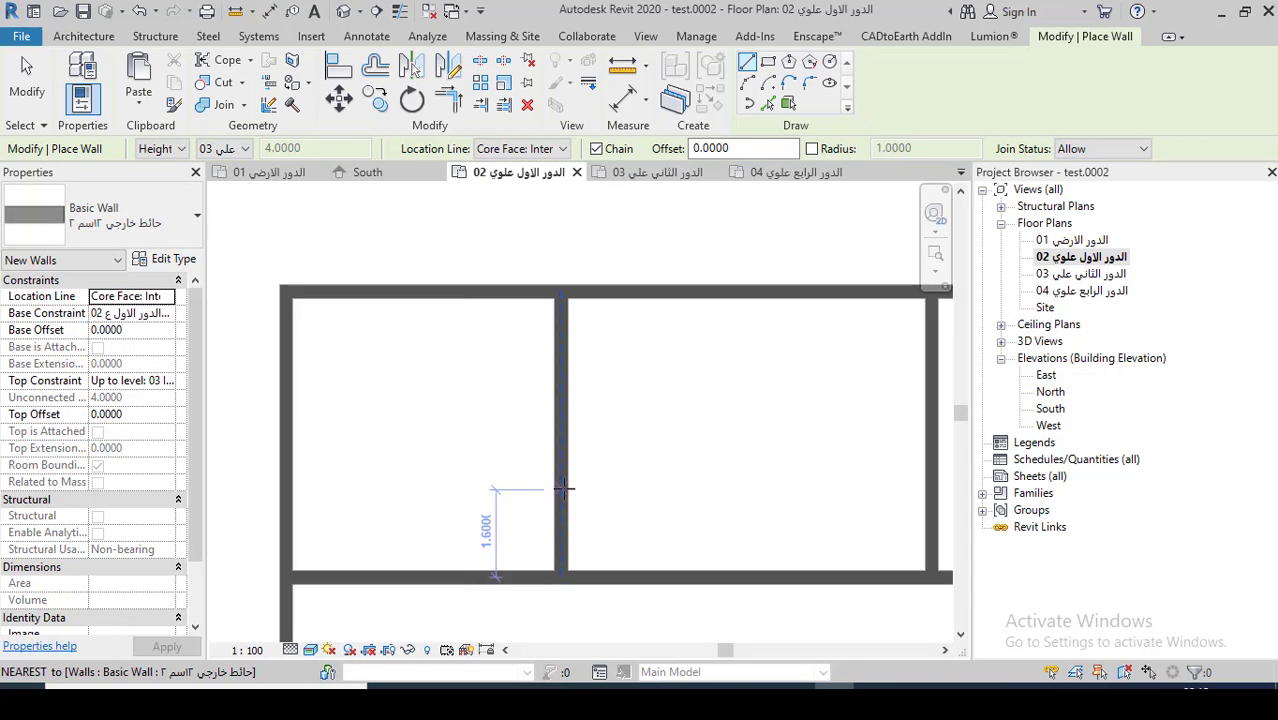
scroll(563, 488, "down", 1)
scroll(559, 417, "down", 1)
key("Escape")
Zoom out to show all three plan outlines and restart the Wall tool
scroll(600, 420, "down", 2)
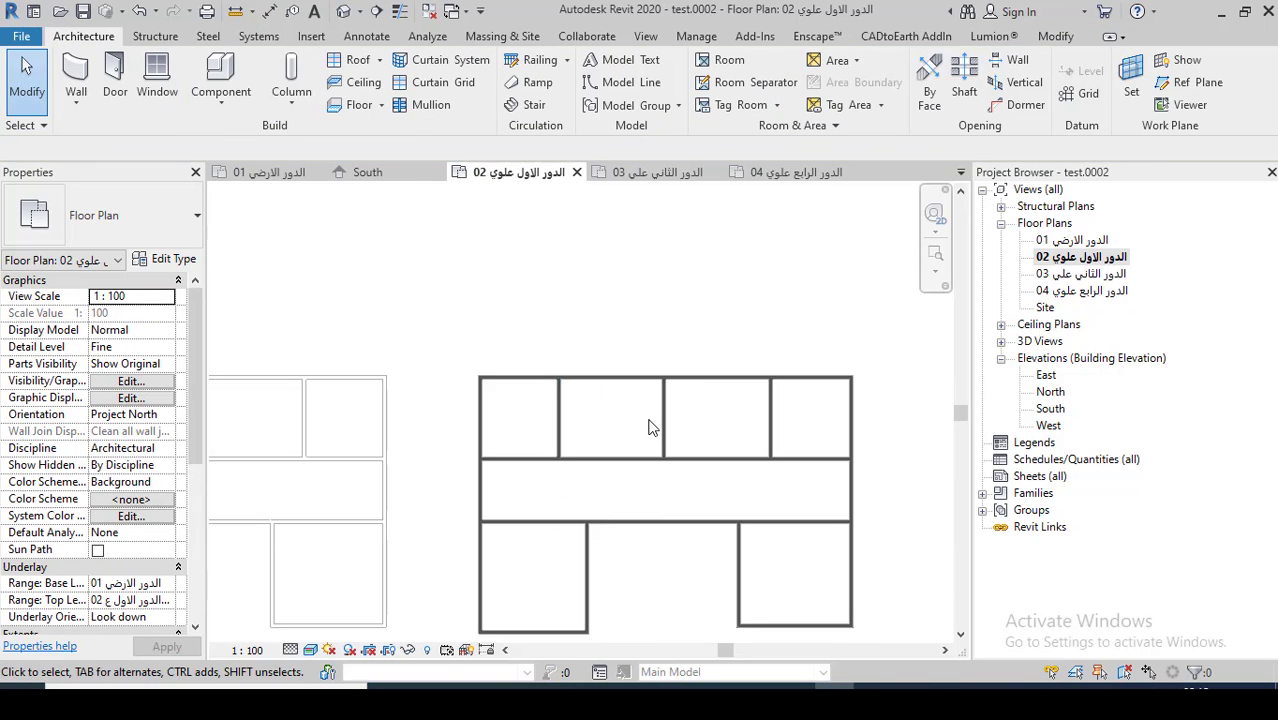
scroll(700, 440, "down", 2)
scroll(535, 513, "up", 1)
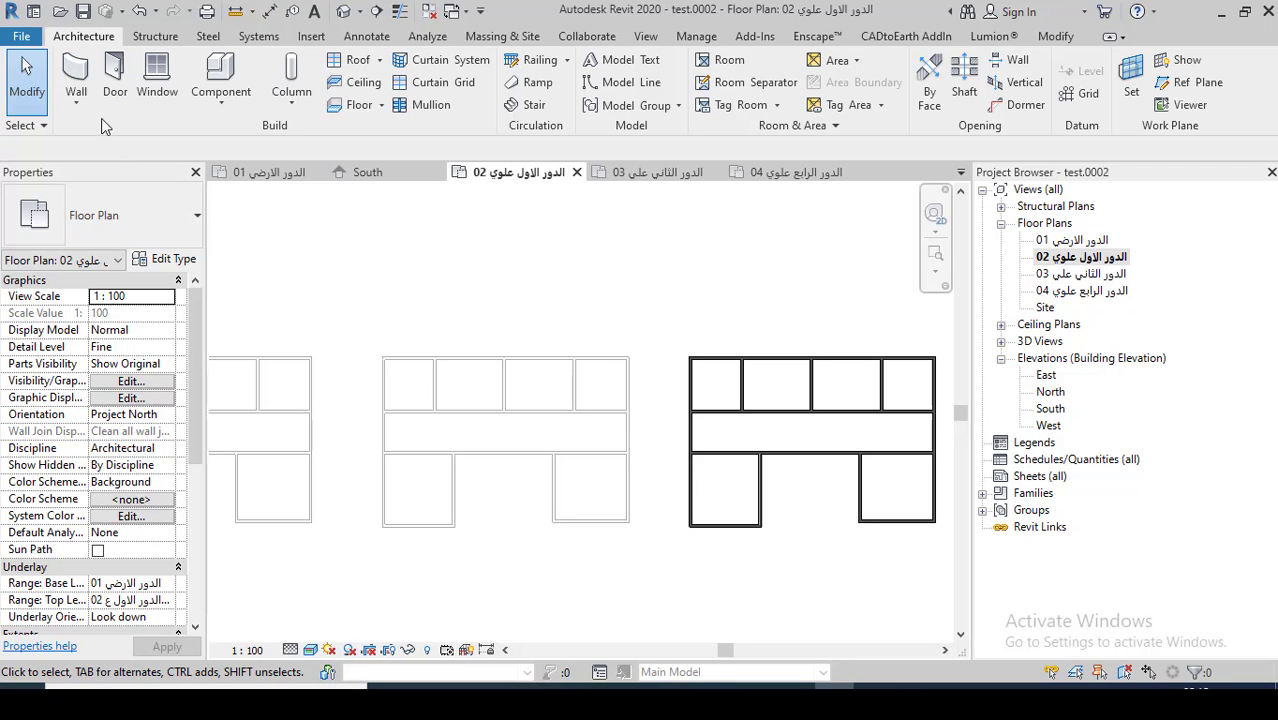
left_click(76, 80)
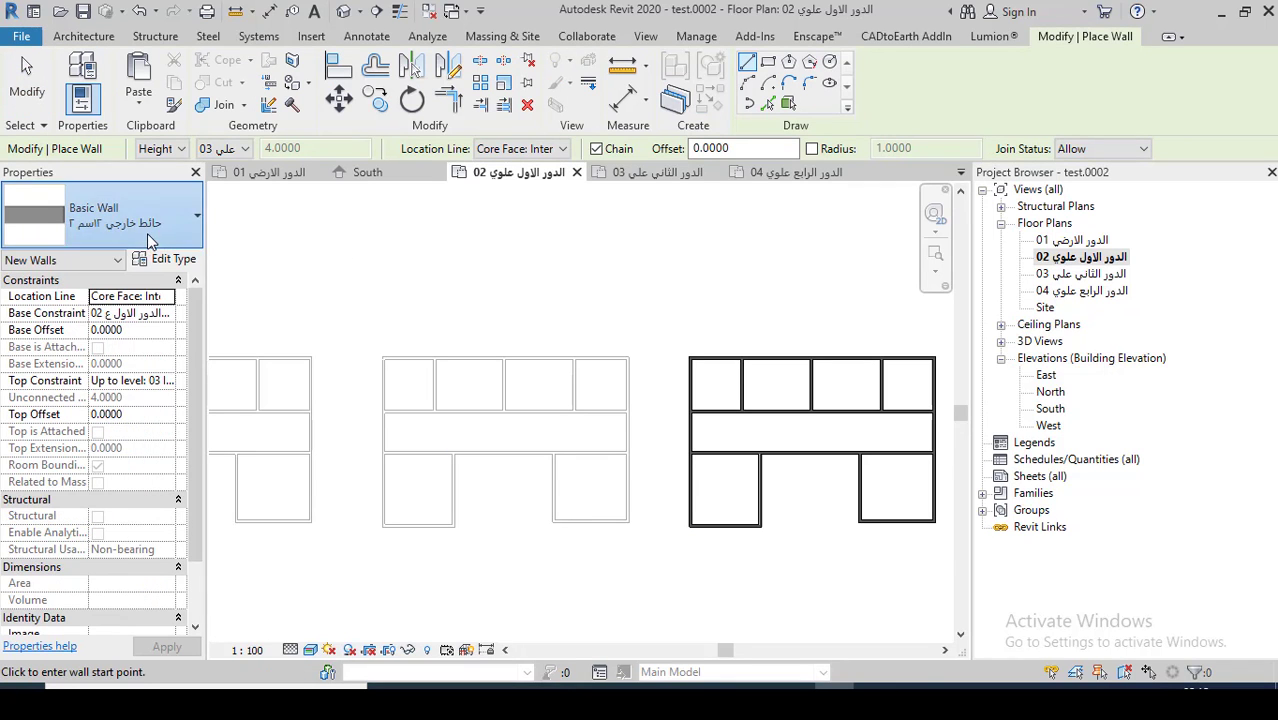
Choose the 25 cm exterior wall type and switch to Pick Lines
left_click(148, 242)
left_click(91, 332)
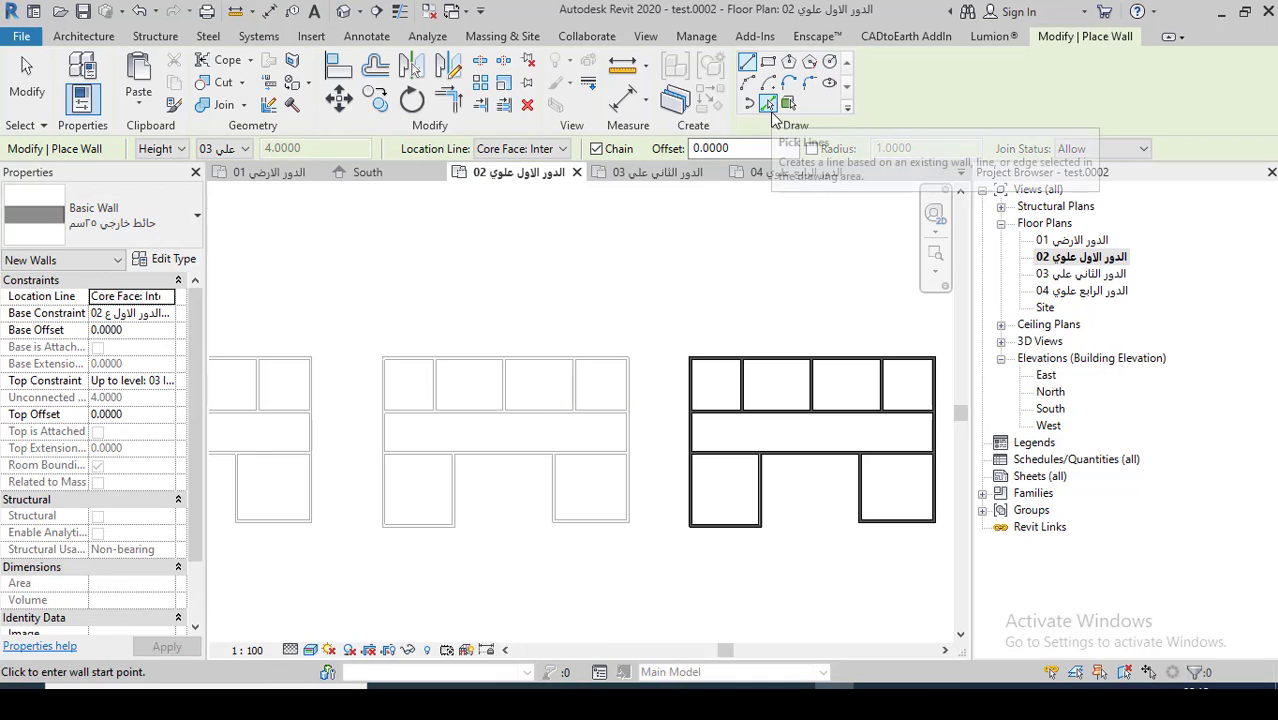
left_click(768, 104)
scroll(446, 595, "up", 3)
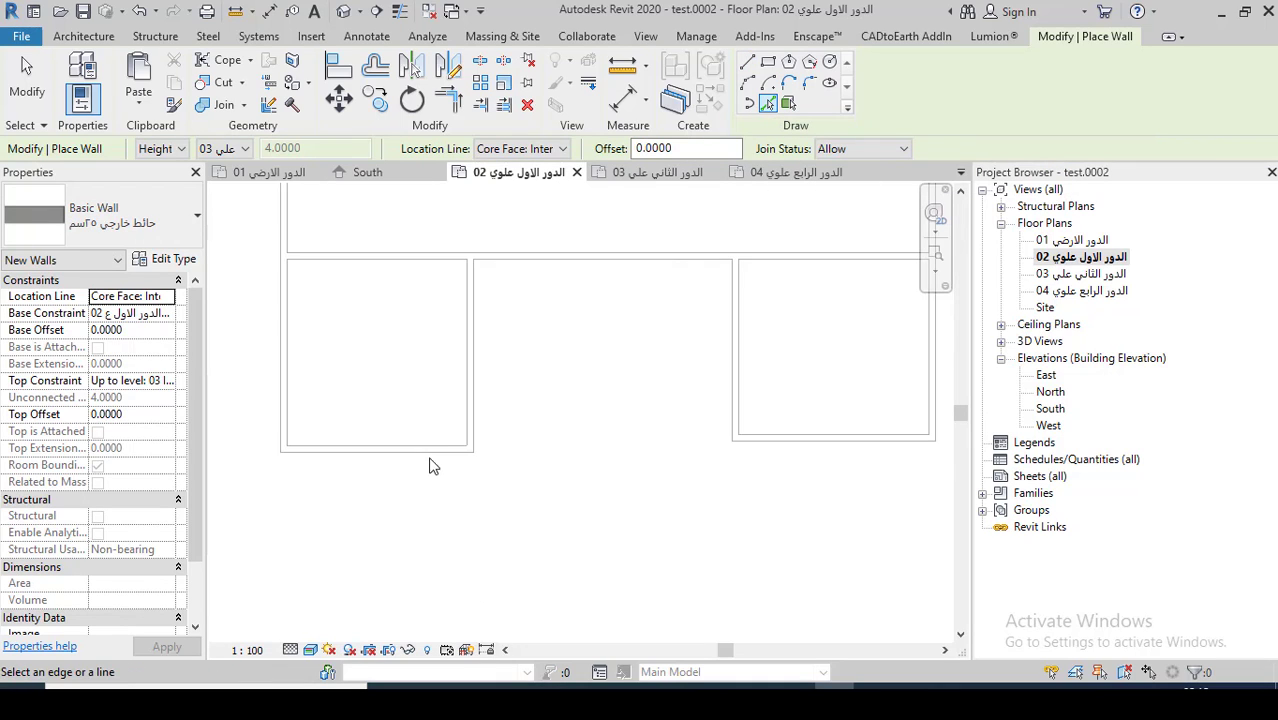
scroll(428, 452, "up", 2)
scroll(427, 458, "up", 1)
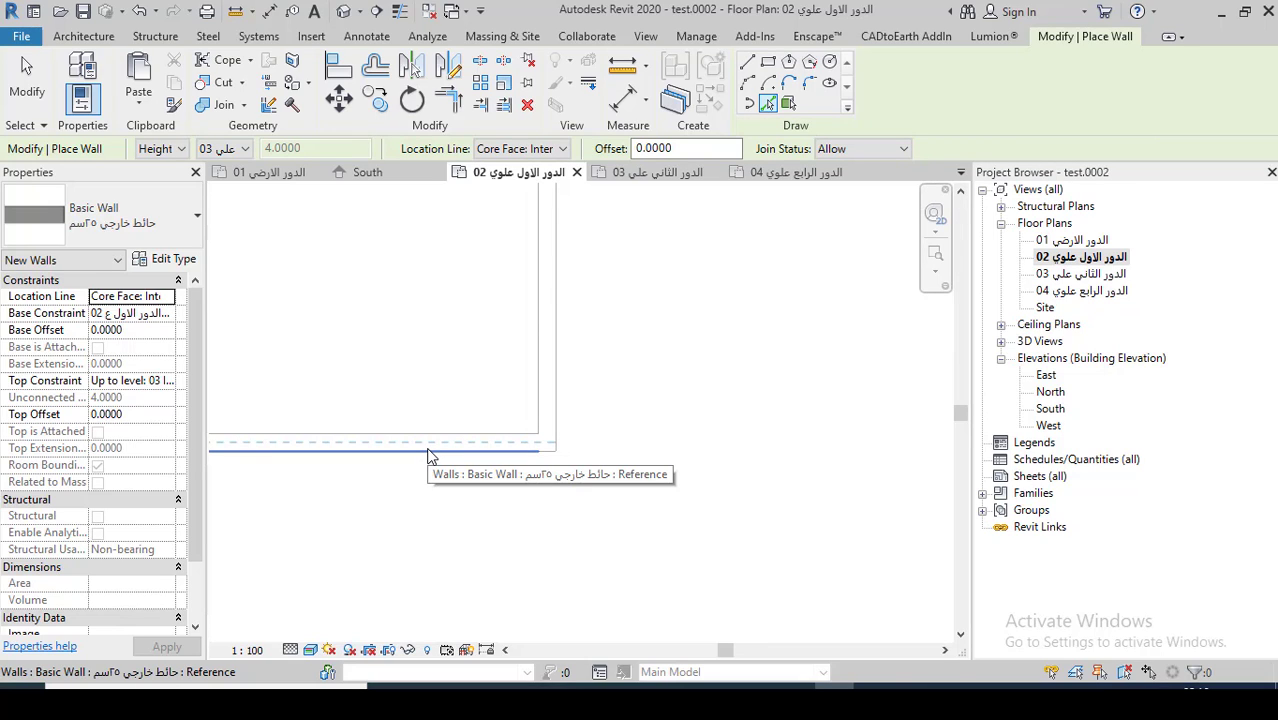
Pick the lower room's bottom, right and left edges and the top outline edge as walls
left_click(428, 452)
scroll(600, 515, "down", 2)
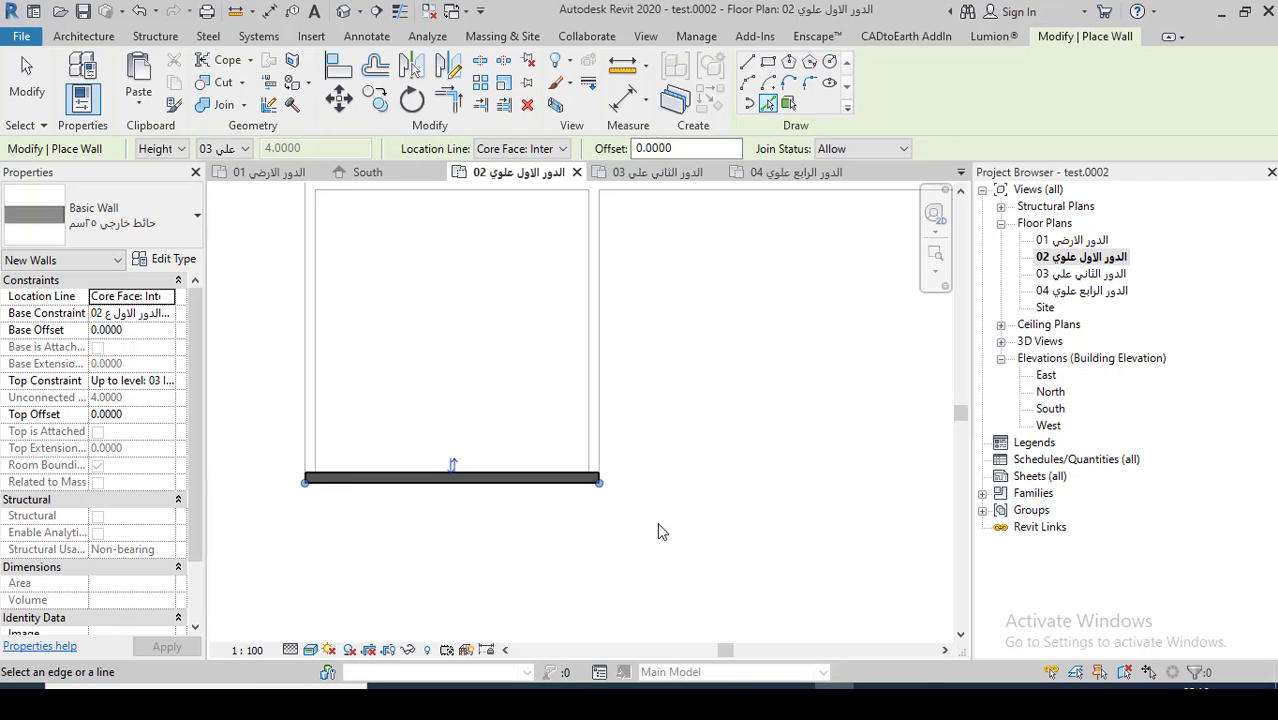
left_click(606, 355)
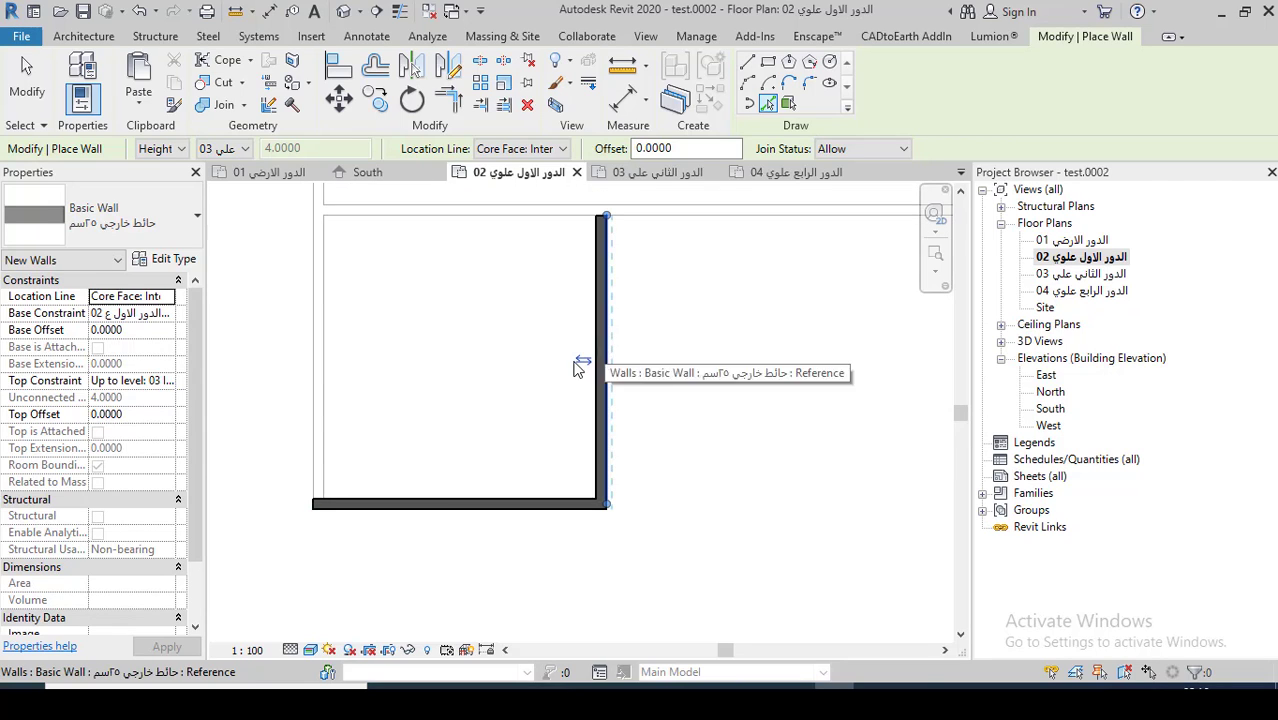
left_click(318, 362)
scroll(472, 565, "down", 2)
scroll(600, 305, "up", 1)
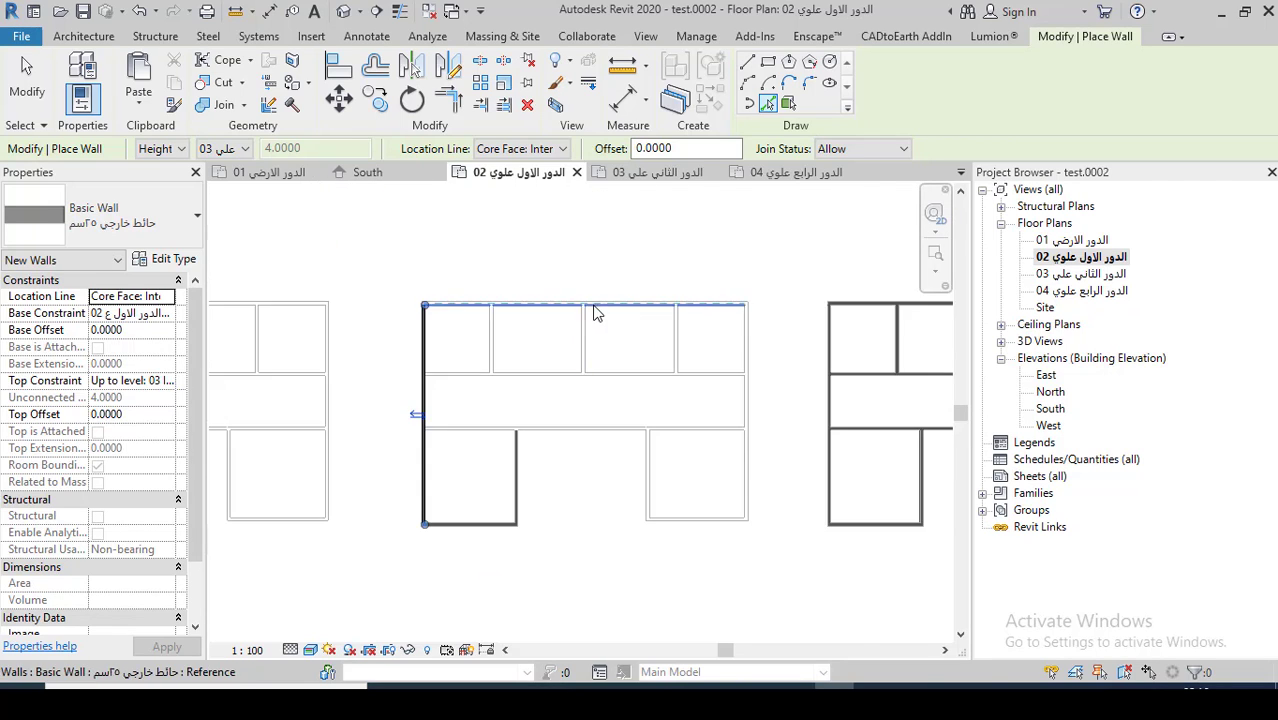
scroll(605, 302, "up", 1)
scroll(603, 305, "up", 1)
scroll(600, 308, "up", 1)
left_click(600, 308)
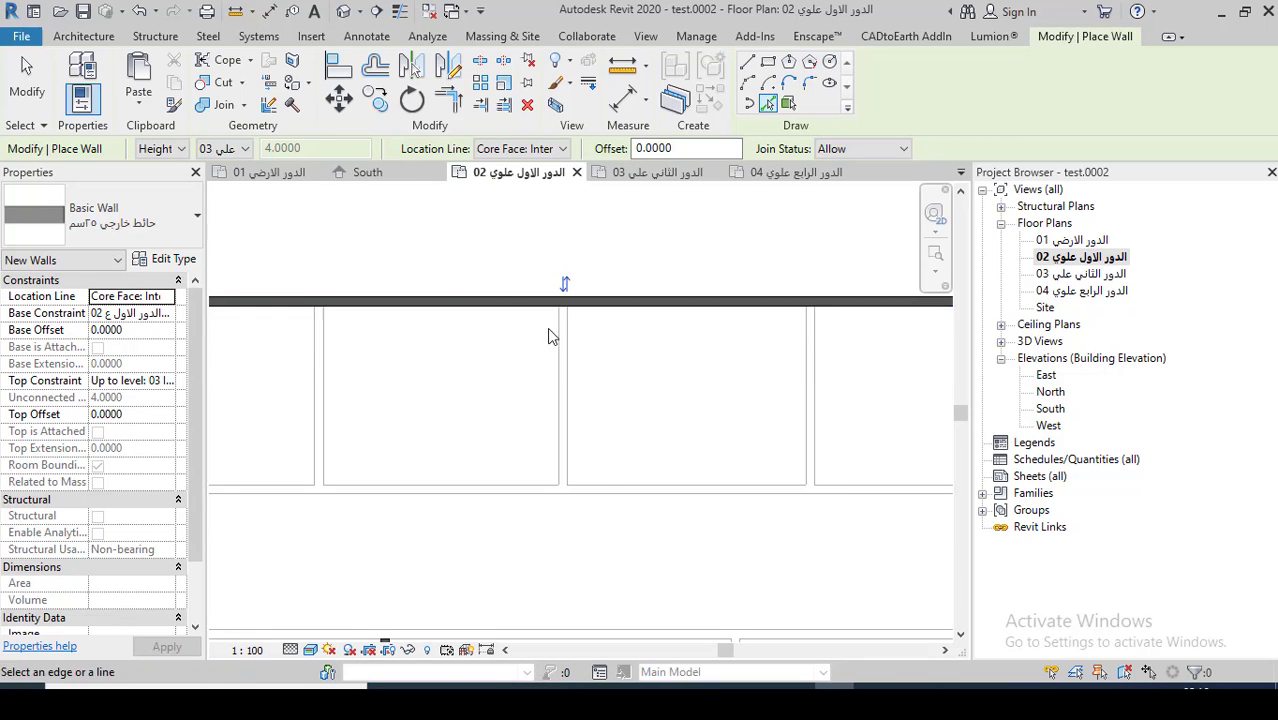
scroll(522, 337, "down", 2)
scroll(696, 402, "up", 2)
scroll(670, 425, "up", 1)
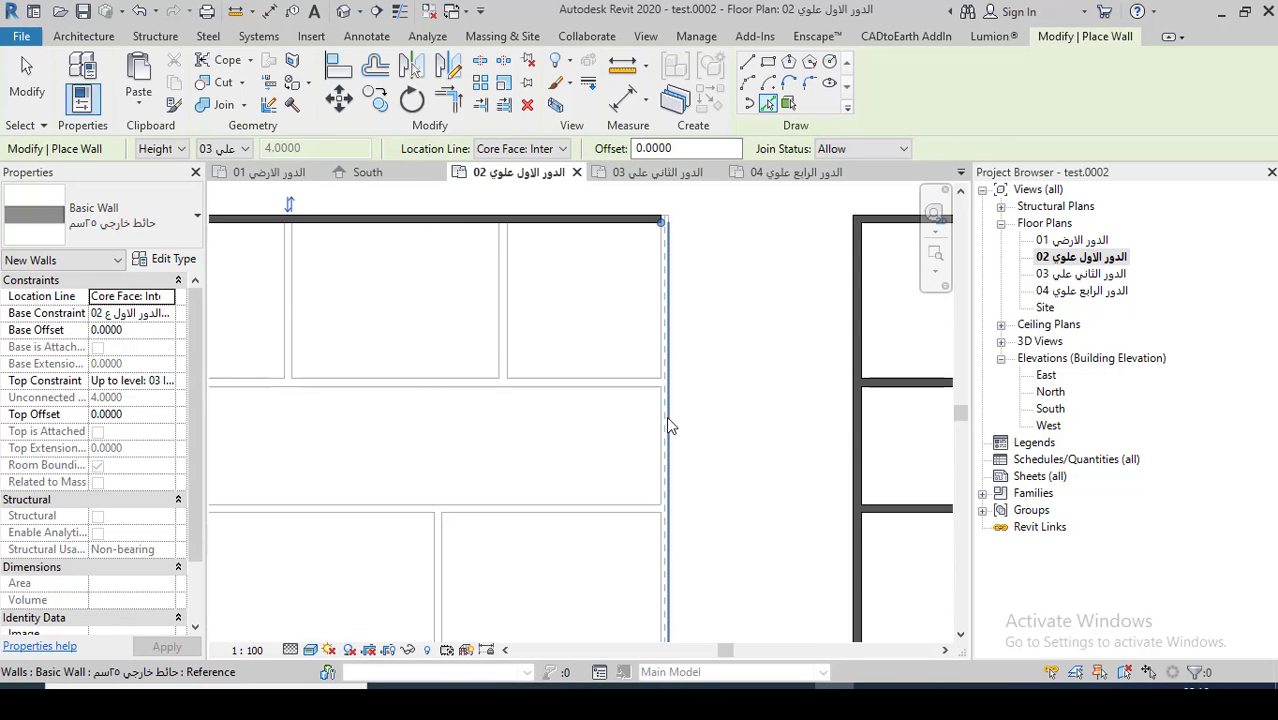
Pick the right outline edge, the room's bottom and left edges, and the corridor edge
left_click(667, 416)
scroll(667, 416, "down", 1)
scroll(700, 450, "down", 1)
scroll(670, 560, "up", 2)
left_click(660, 553)
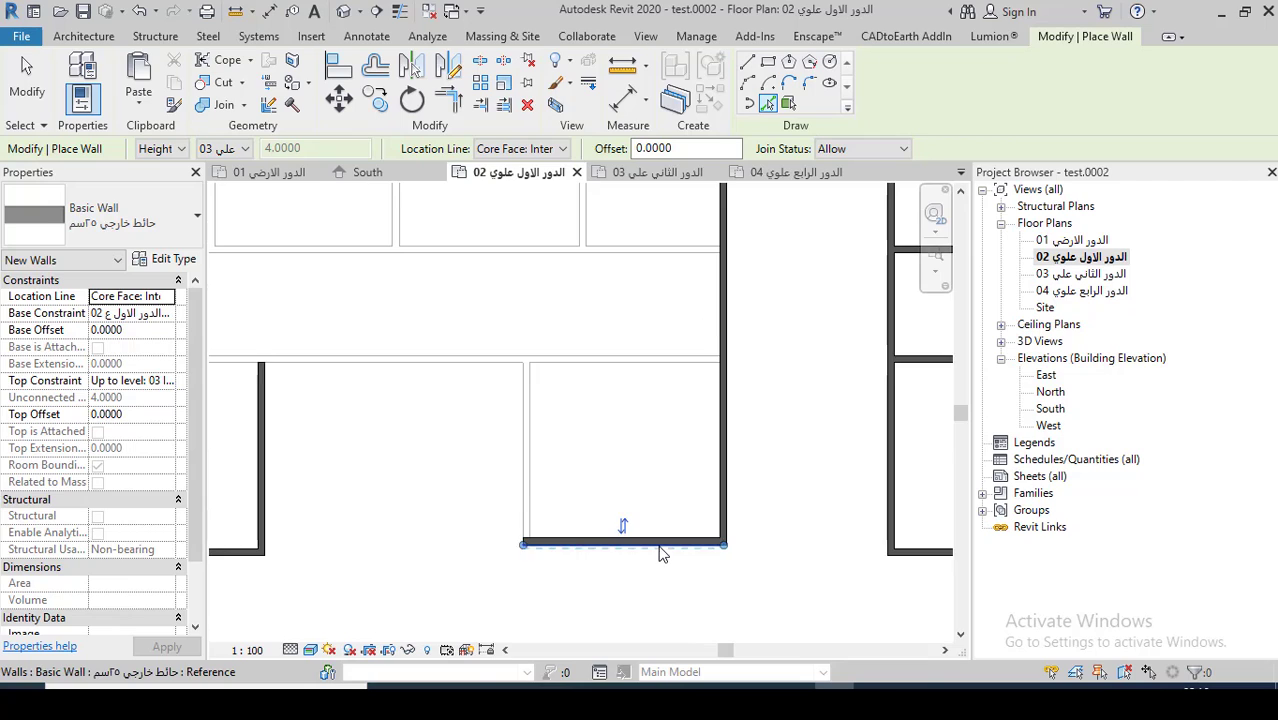
scroll(535, 461, "up", 1)
scroll(522, 452, "up", 1)
left_click(521, 452)
scroll(600, 470, "down", 1)
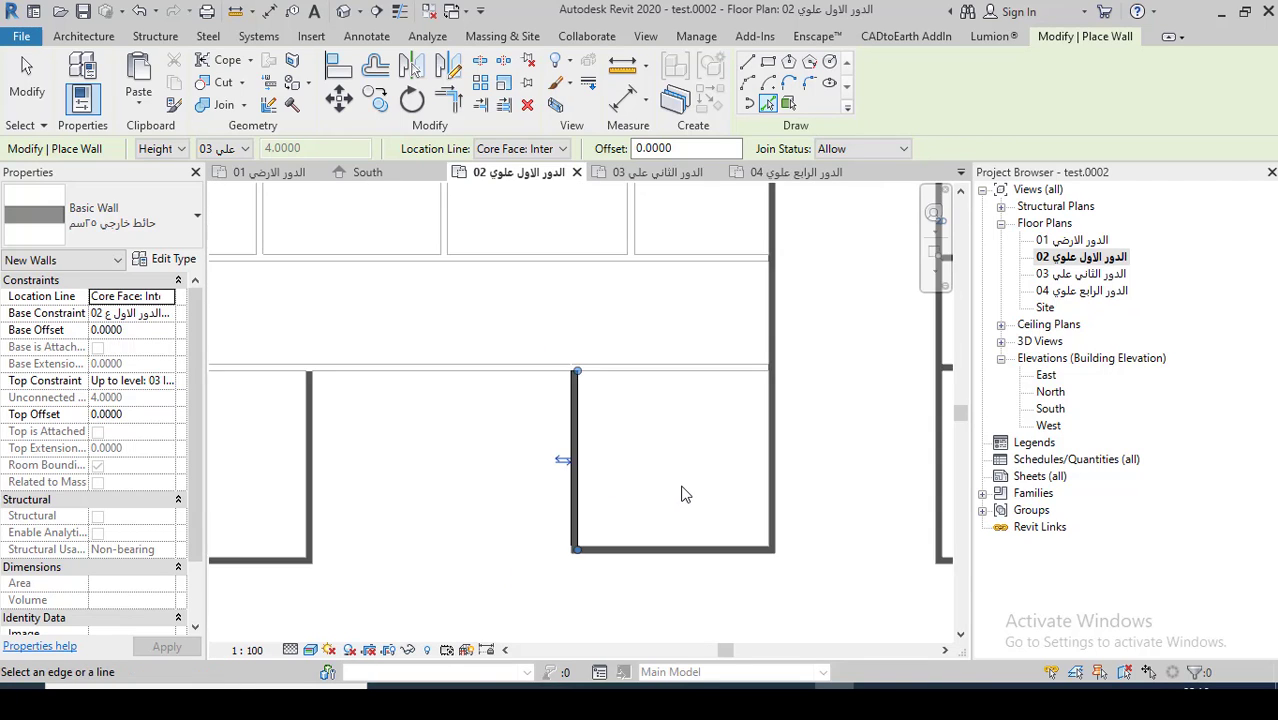
scroll(681, 490, "down", 1)
scroll(653, 402, "up", 2)
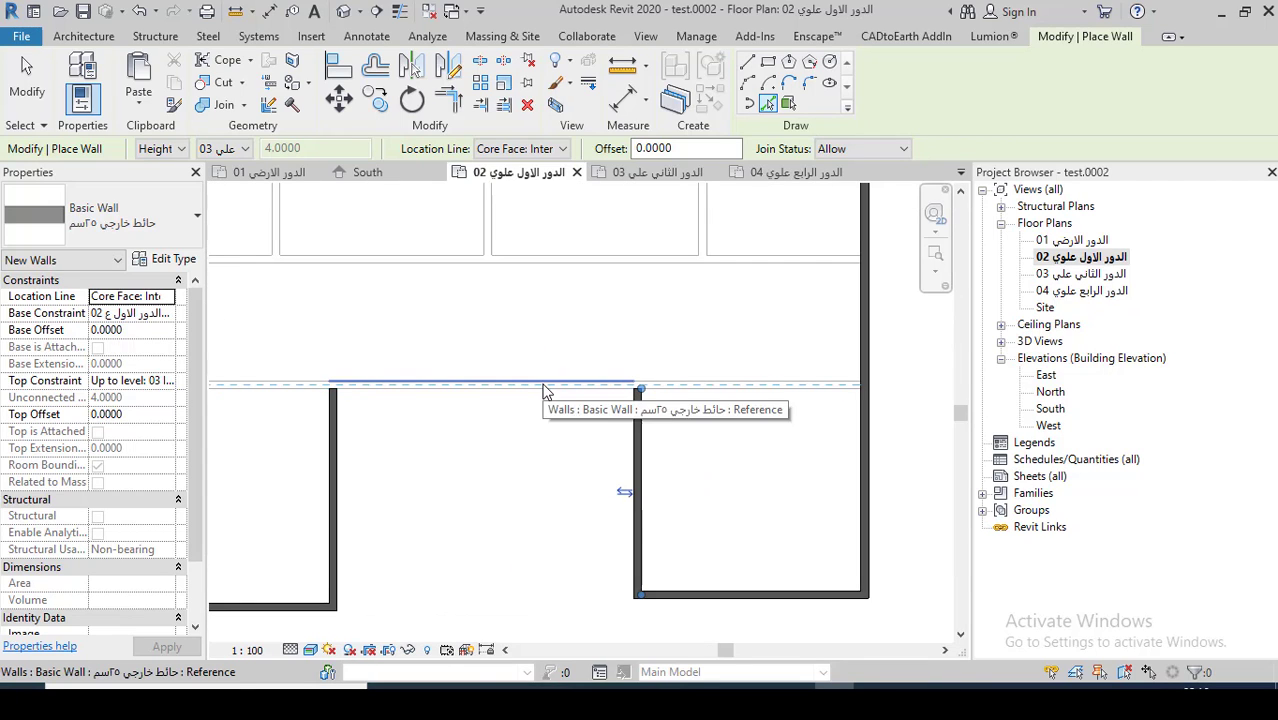
left_click(545, 394)
scroll(535, 400, "down", 2)
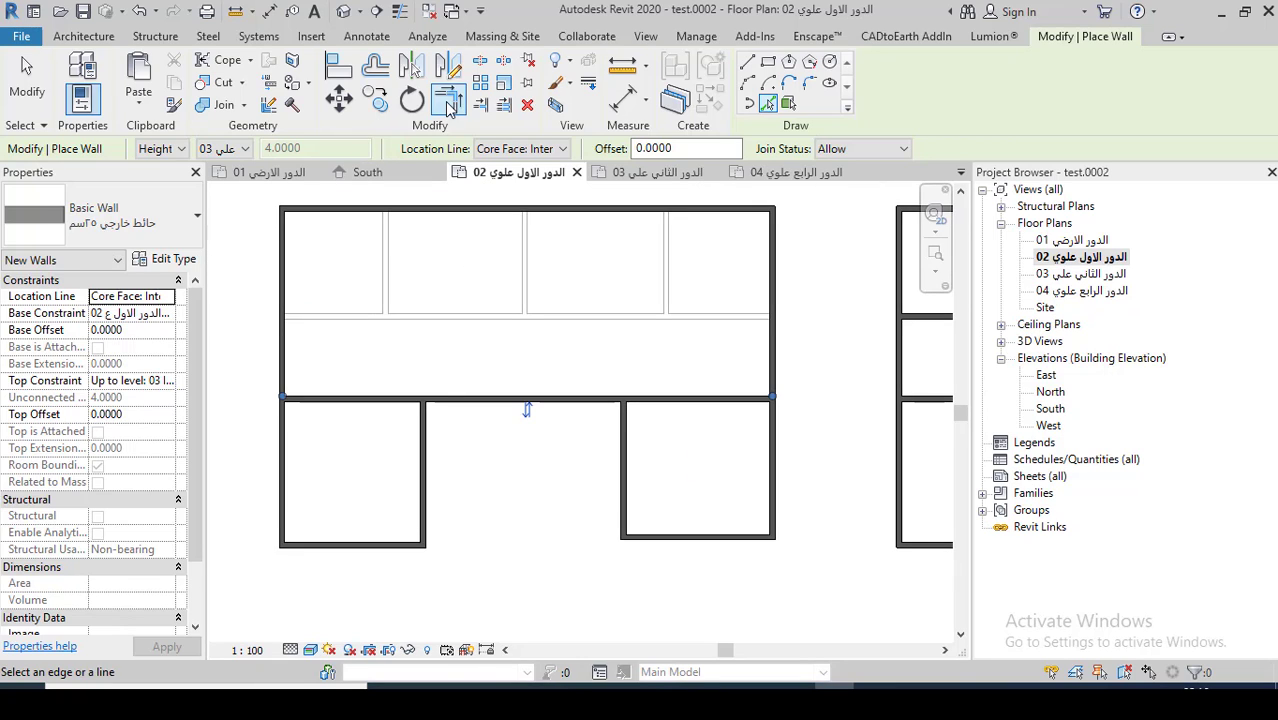
key("Escape")
Trim the long wall back so it forms a corner
key("ctrl+z")
left_click(474, 399)
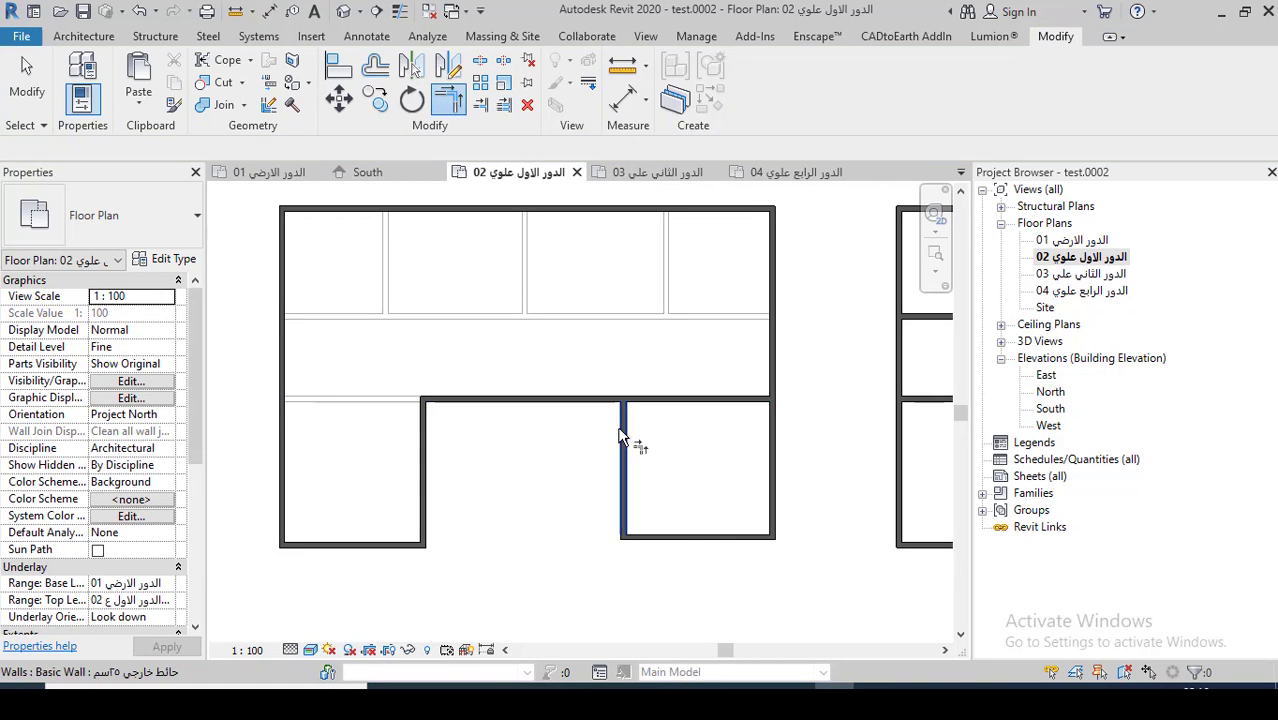
left_click(618, 420)
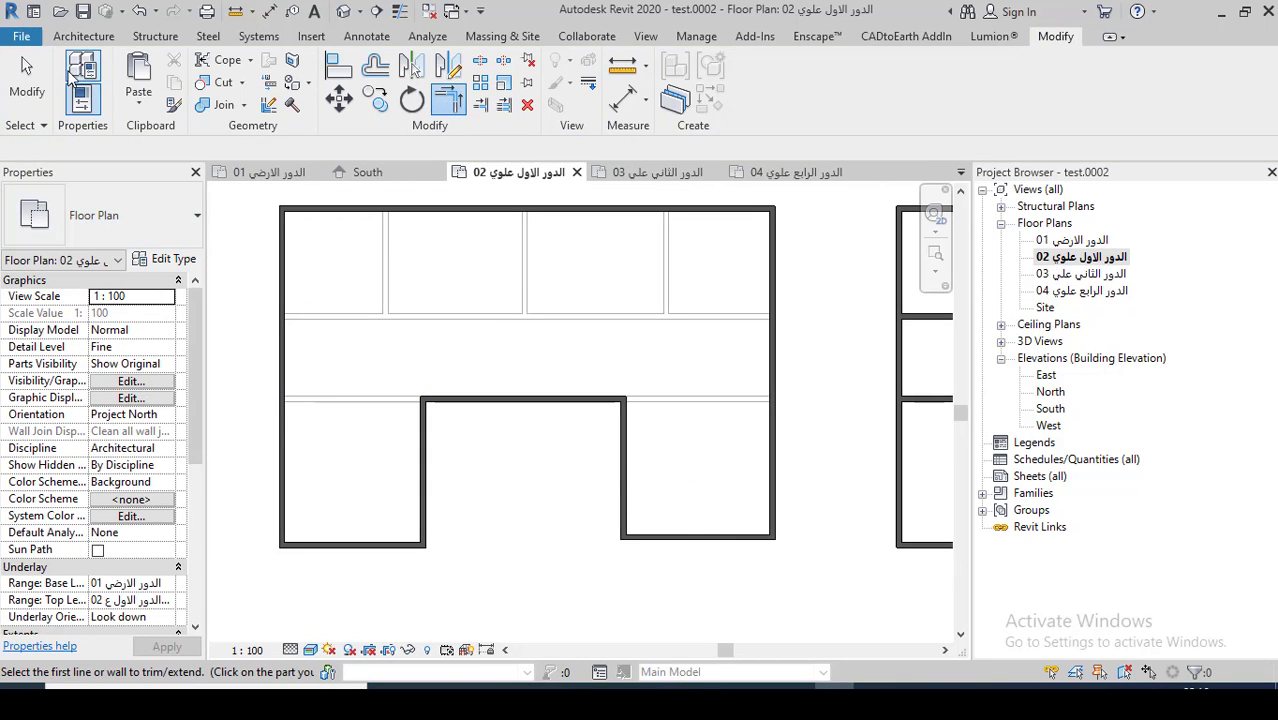
Start a new wall using the 12 cm wall type
left_click(75, 37)
left_click(75, 75)
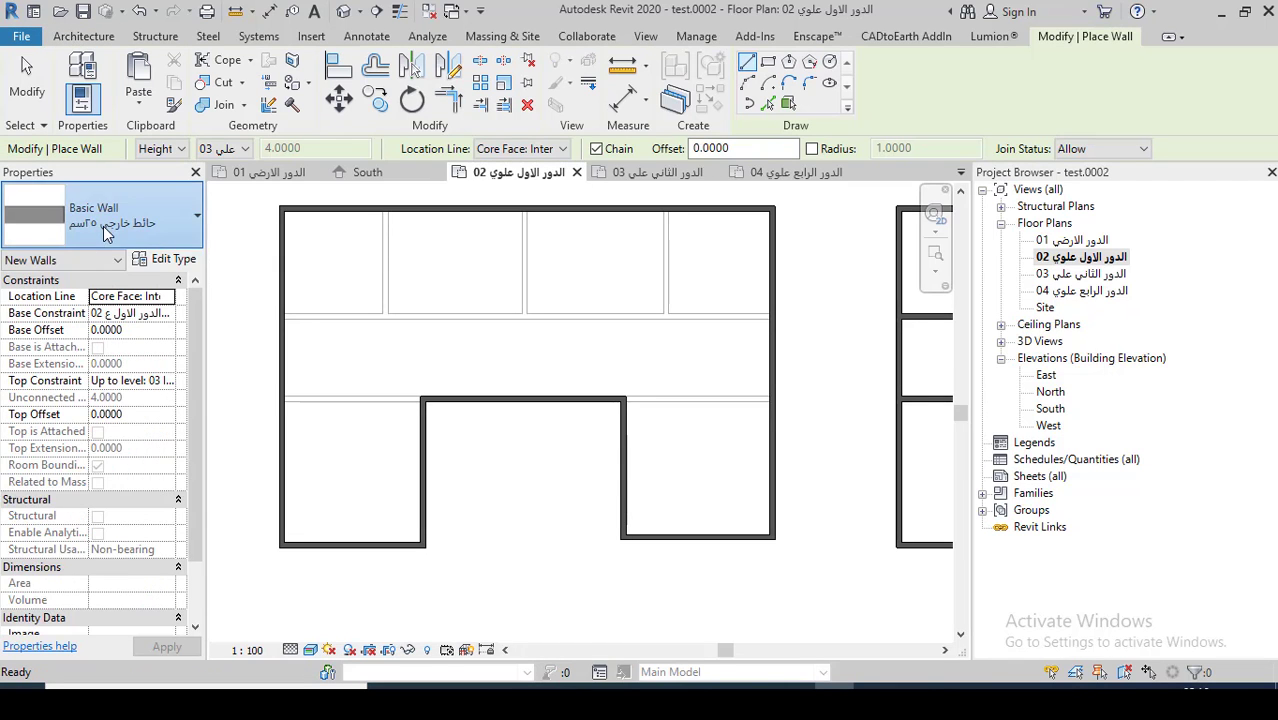
left_click(103, 225)
left_click(88, 288)
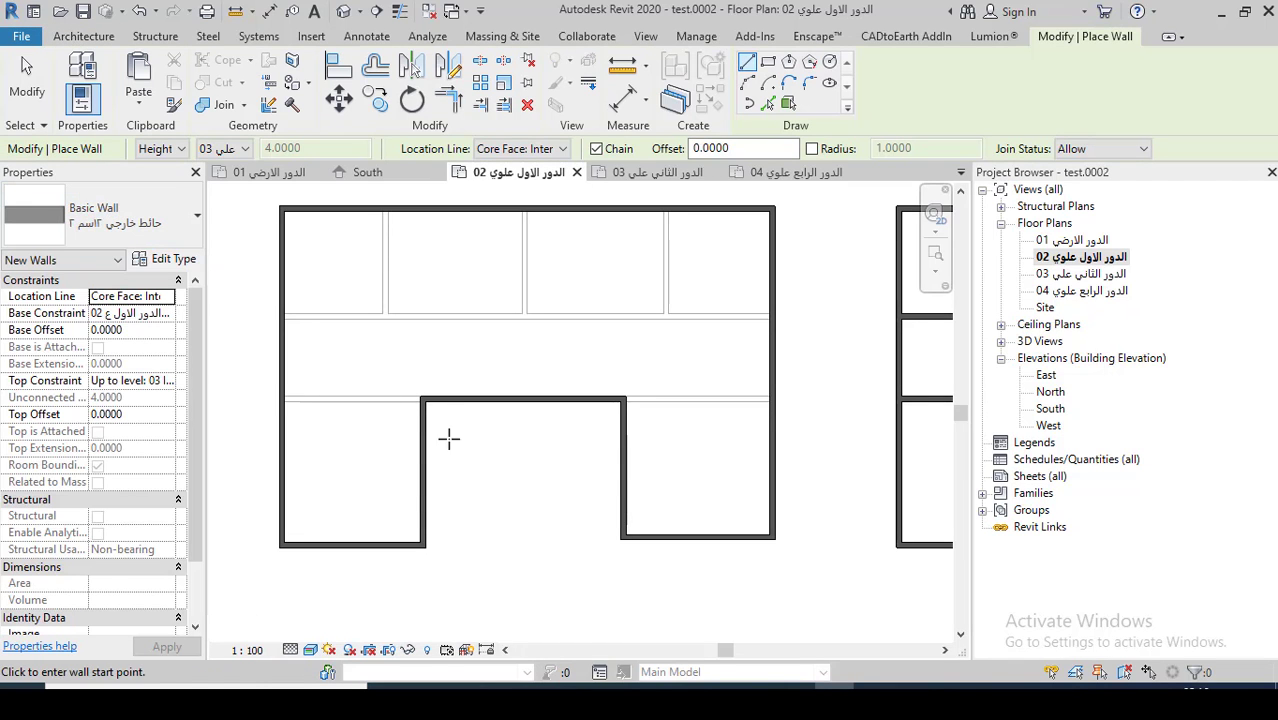
Draw the 6.6 m horizontal corridor wall from the left wall, flipped to the other side
scroll(440, 430, "up", 3)
scroll(380, 400, "up", 2)
scroll(350, 386, "up", 2)
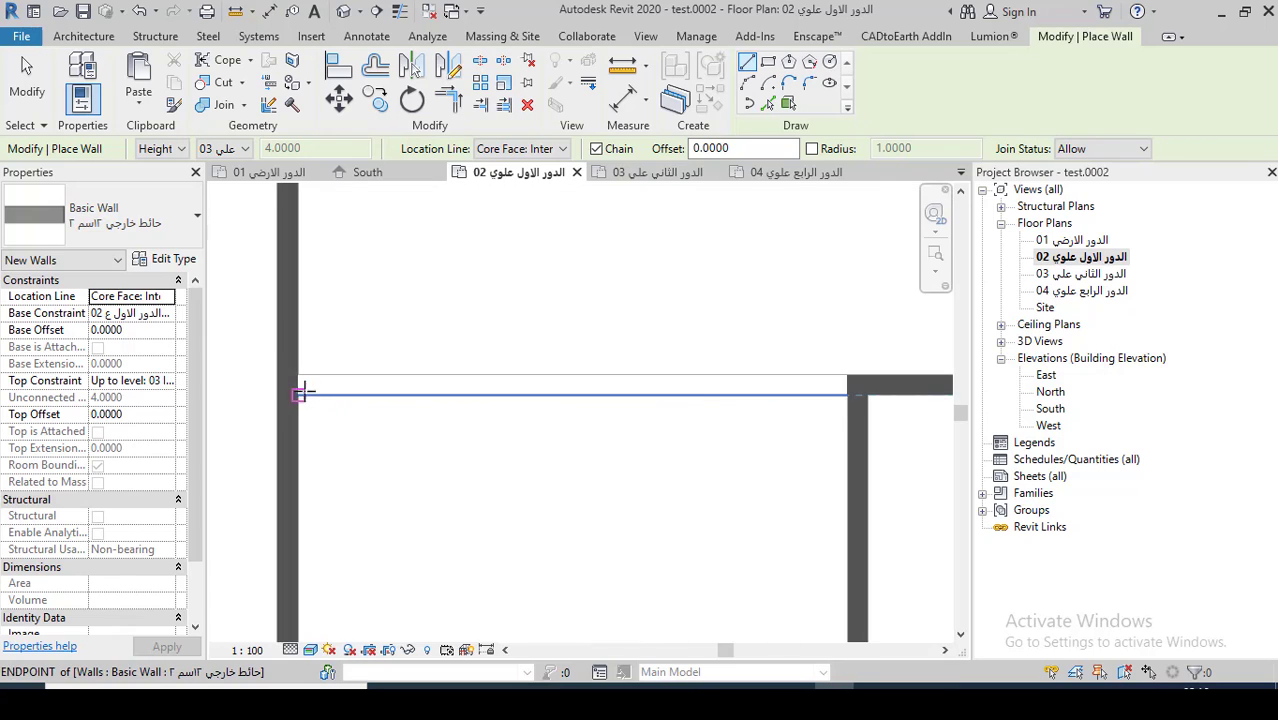
left_click(300, 383)
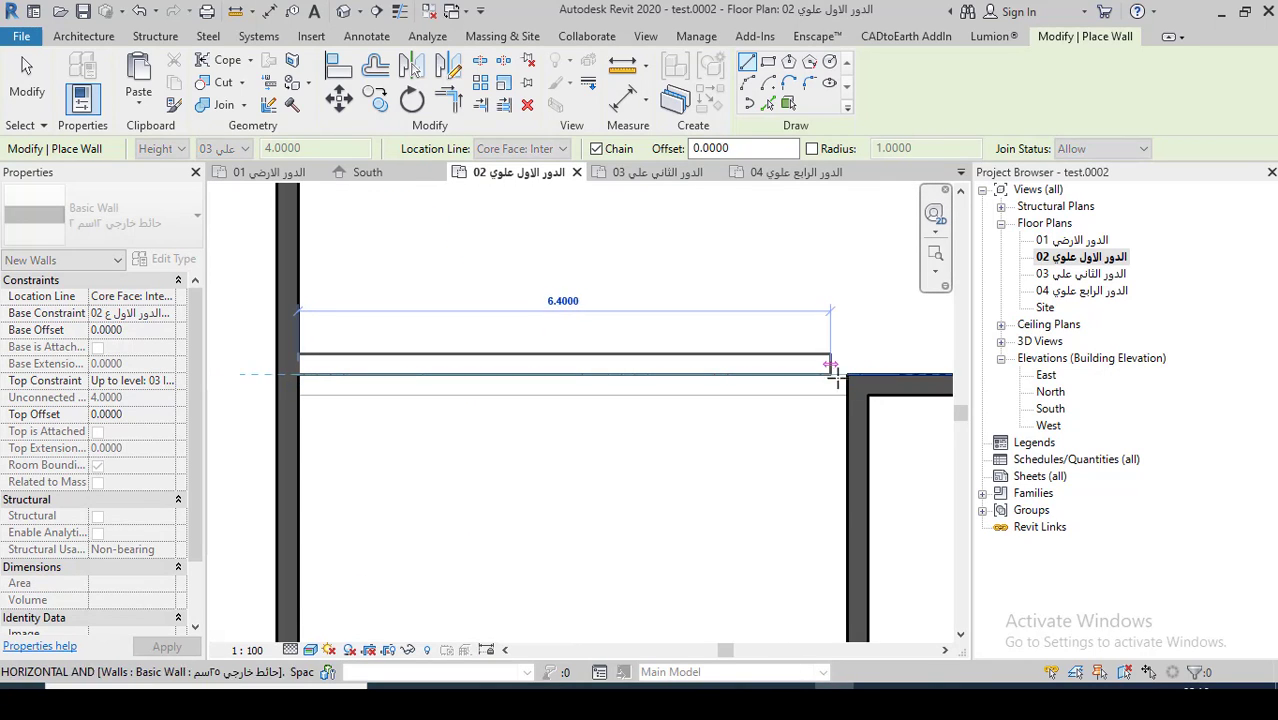
key("space")
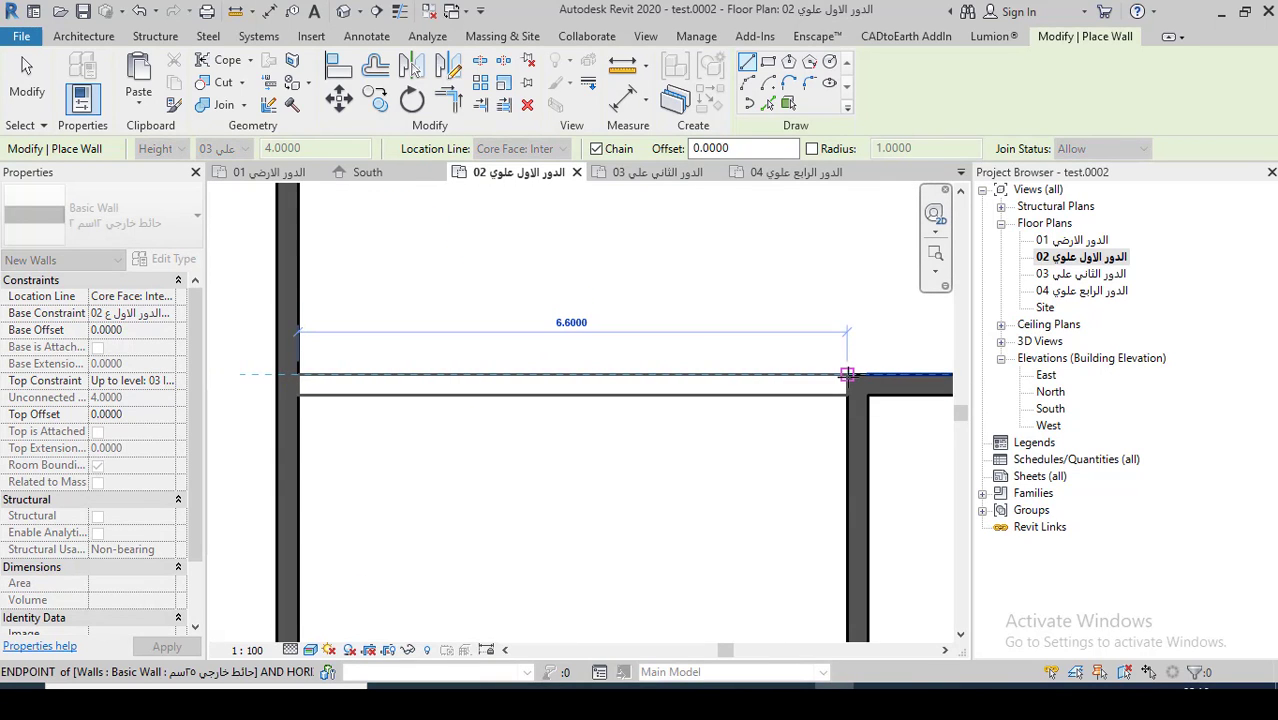
scroll(606, 413, "down", 2)
left_click(606, 413)
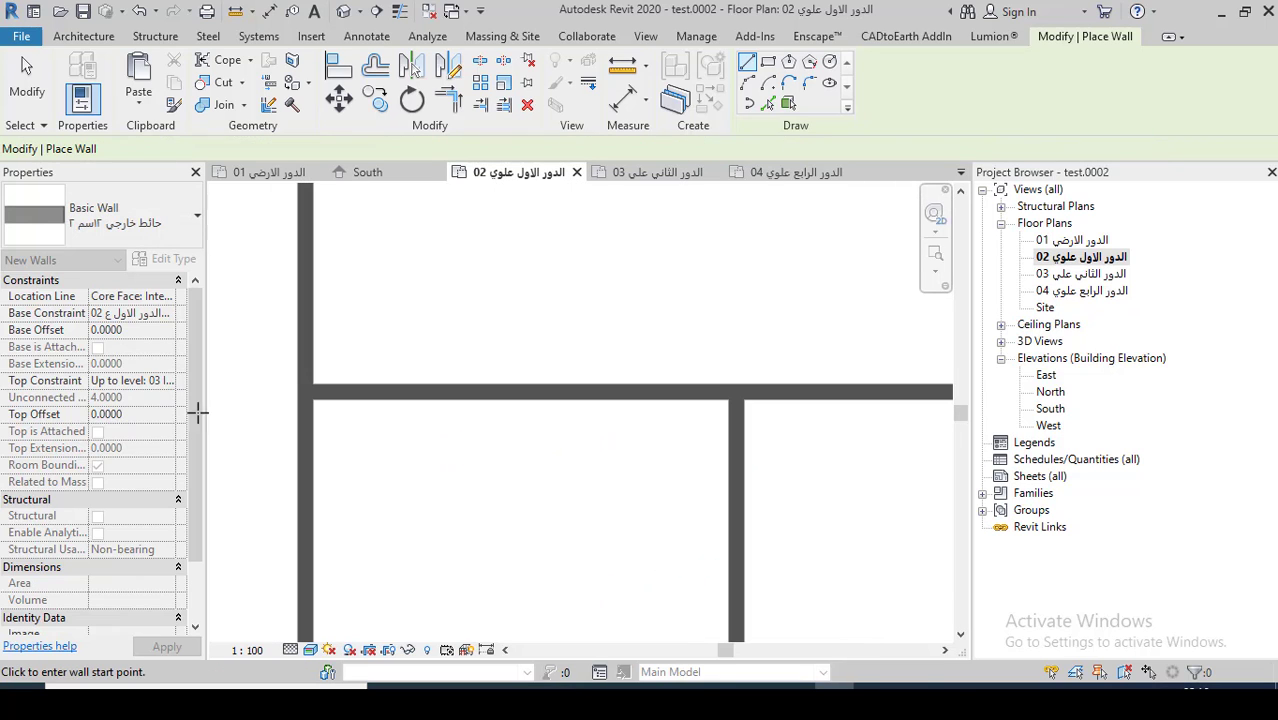
scroll(360, 432, "down", 2)
scroll(867, 425, "up", 3)
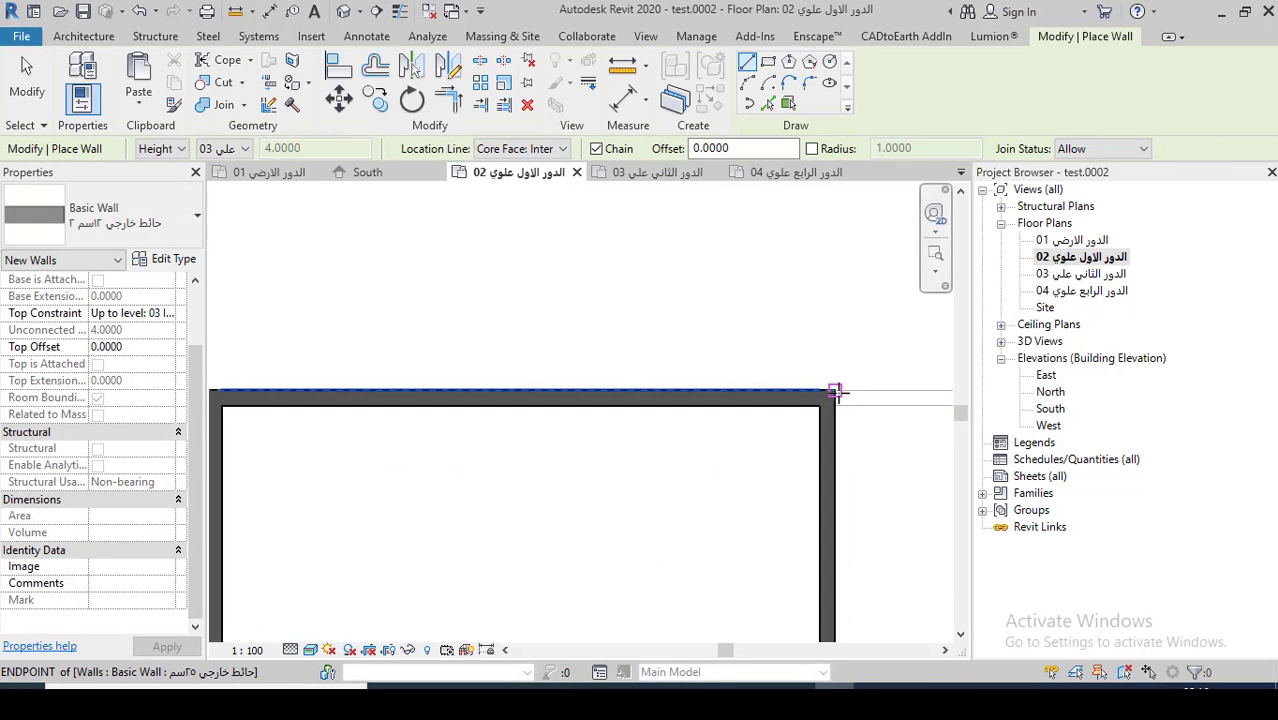
left_click(837, 393)
scroll(619, 414, "down", 2)
scroll(693, 399, "up", 2)
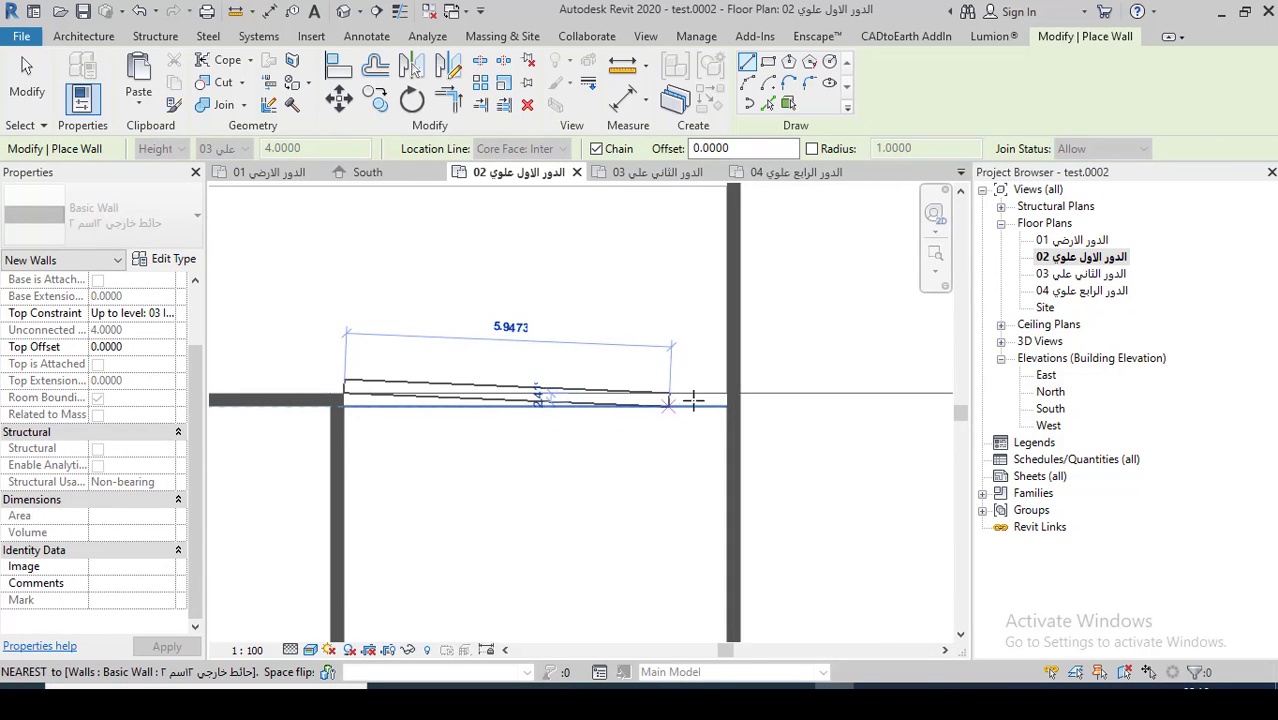
scroll(710, 386, "down", 2)
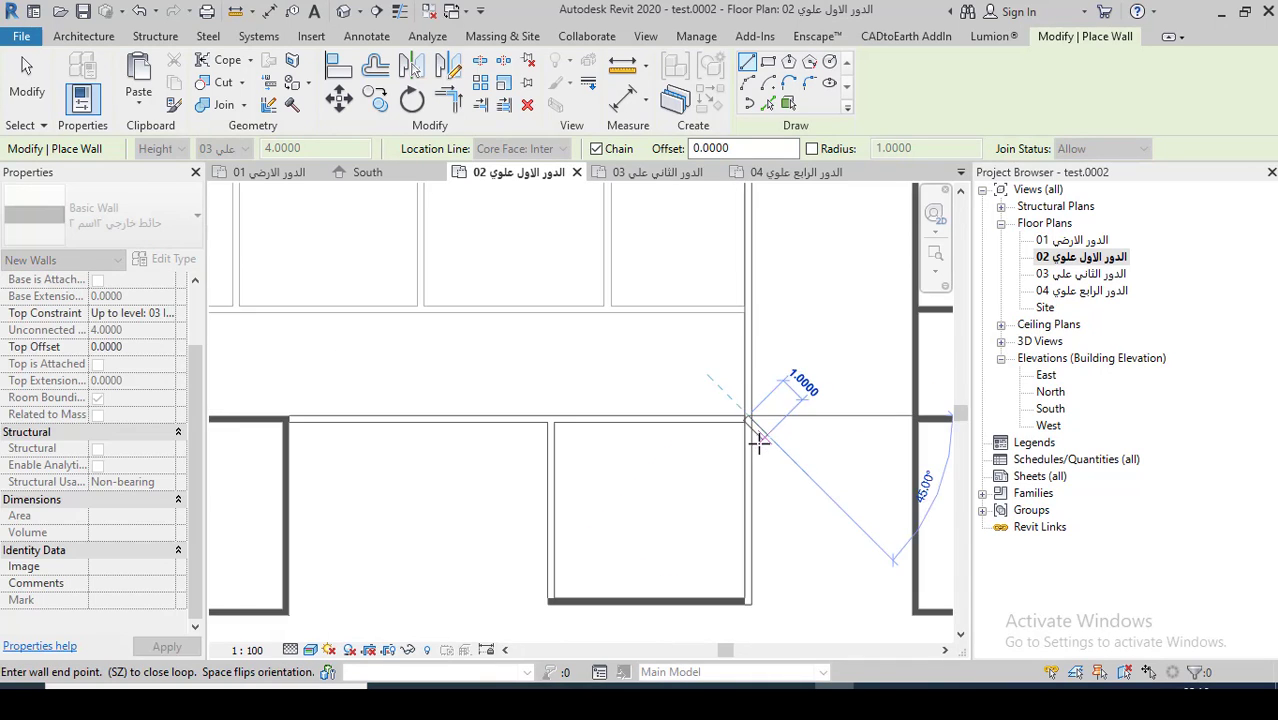
scroll(756, 436, "up", 2)
key("Escape")
key("Escape")
With Pick Lines, turn the corridor lines and three room partition lines into walls
left_click(768, 103)
scroll(765, 285, "down", 2)
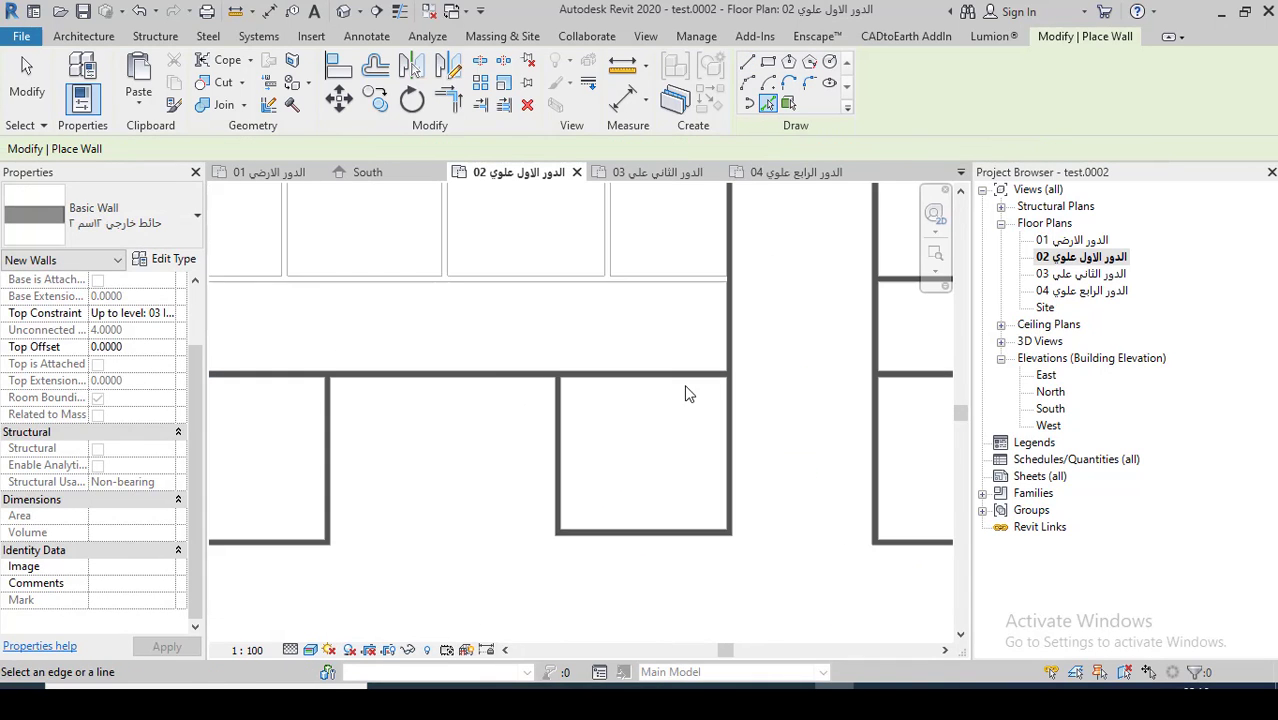
left_click(643, 287)
scroll(684, 396, "down", 2)
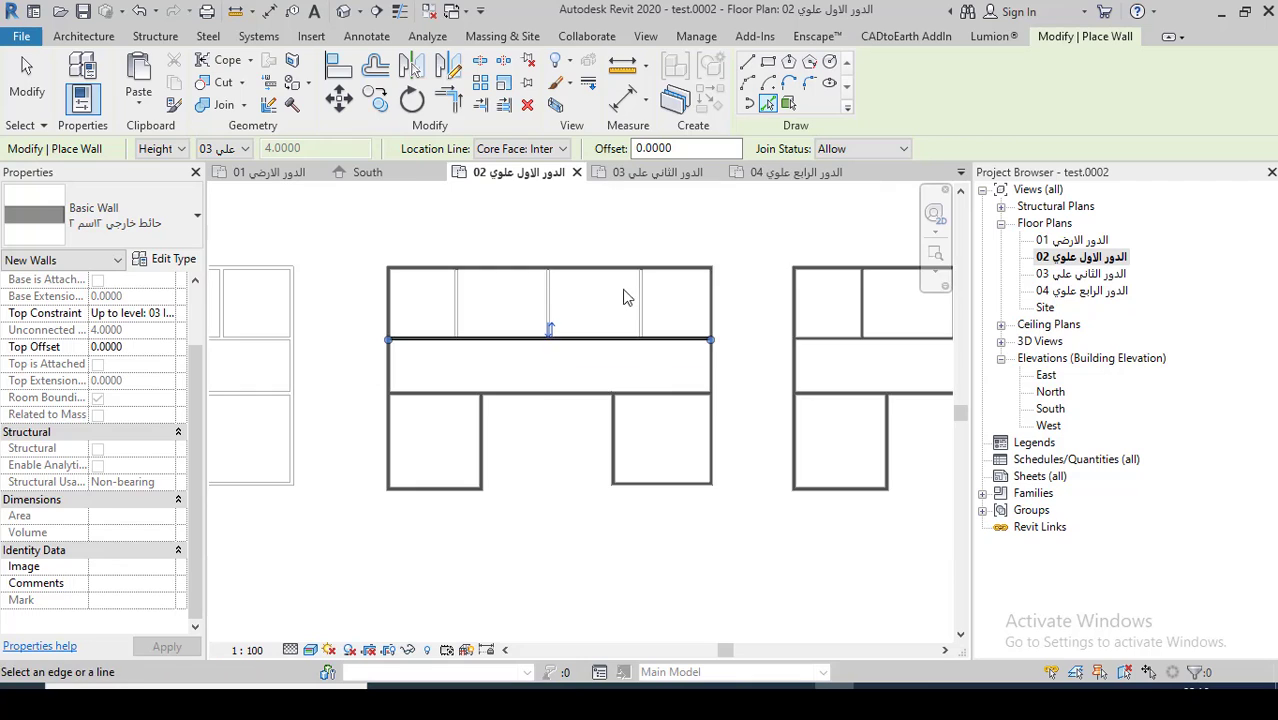
scroll(624, 293, "up", 1)
left_click(653, 303)
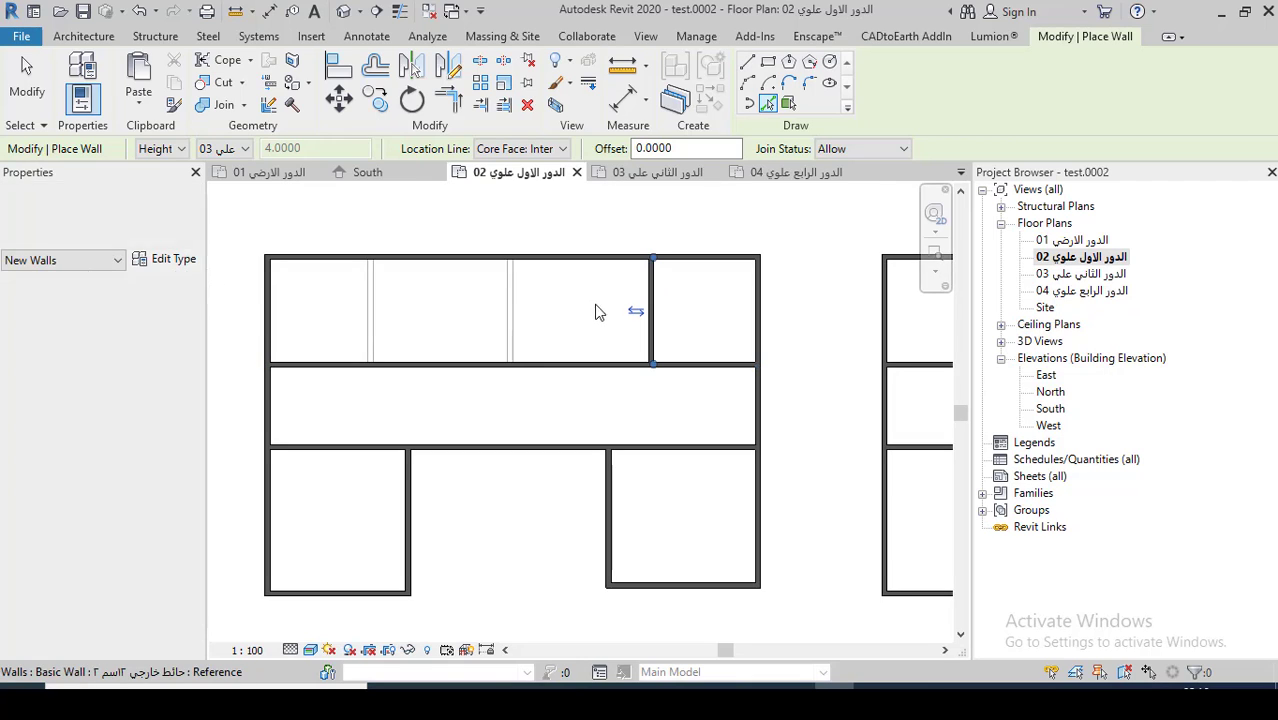
left_click(512, 308)
left_click(386, 316)
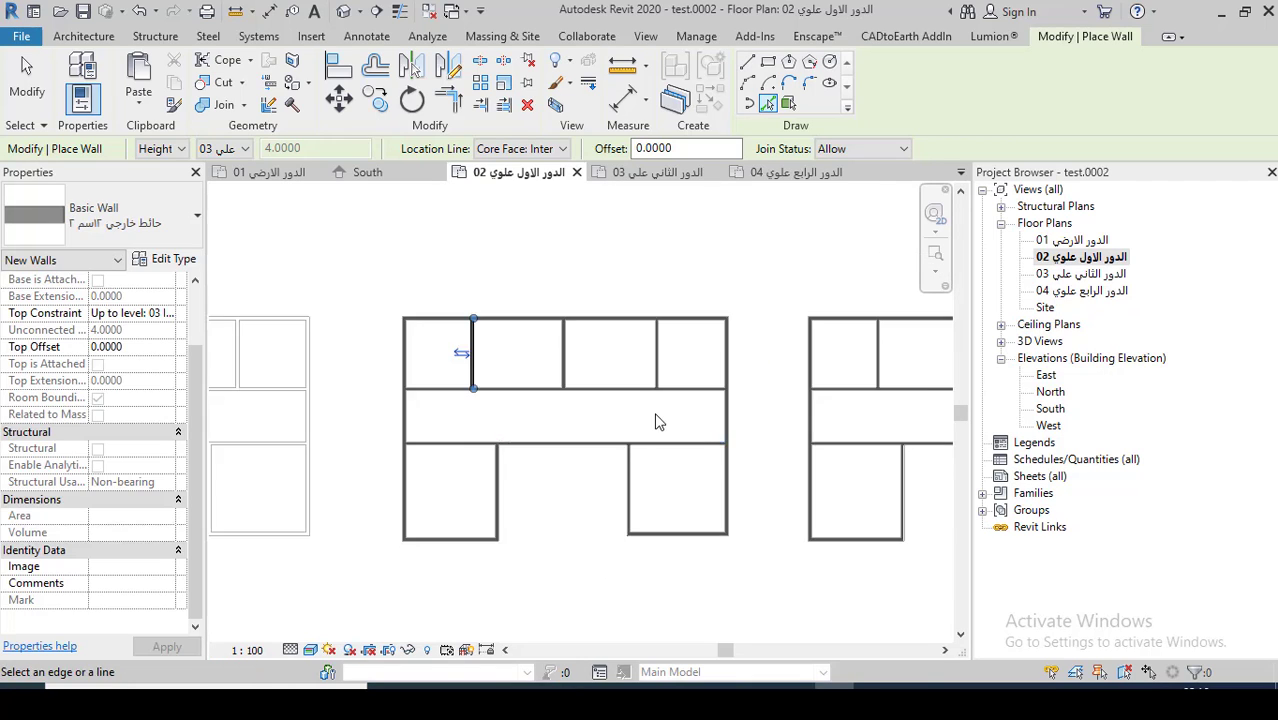
scroll(680, 425, "down", 3)
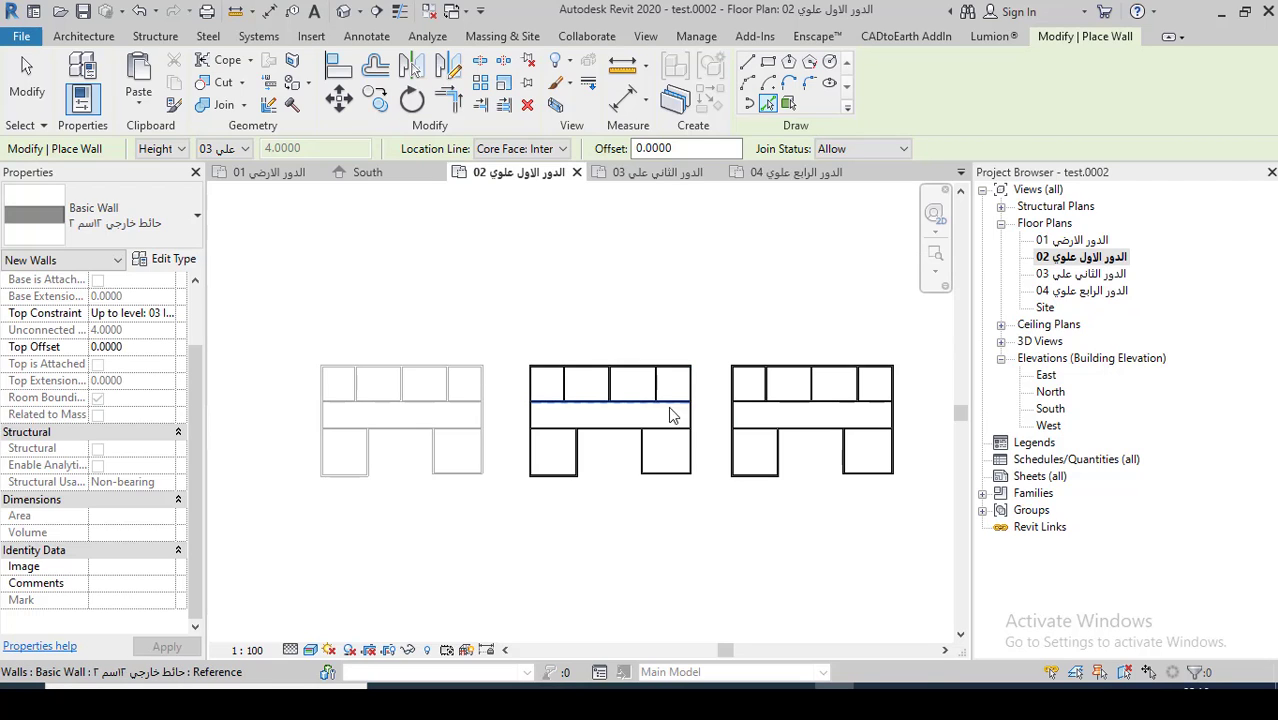
left_click(648, 463)
scroll(650, 460, "up", 2)
scroll(655, 467, "down", 3)
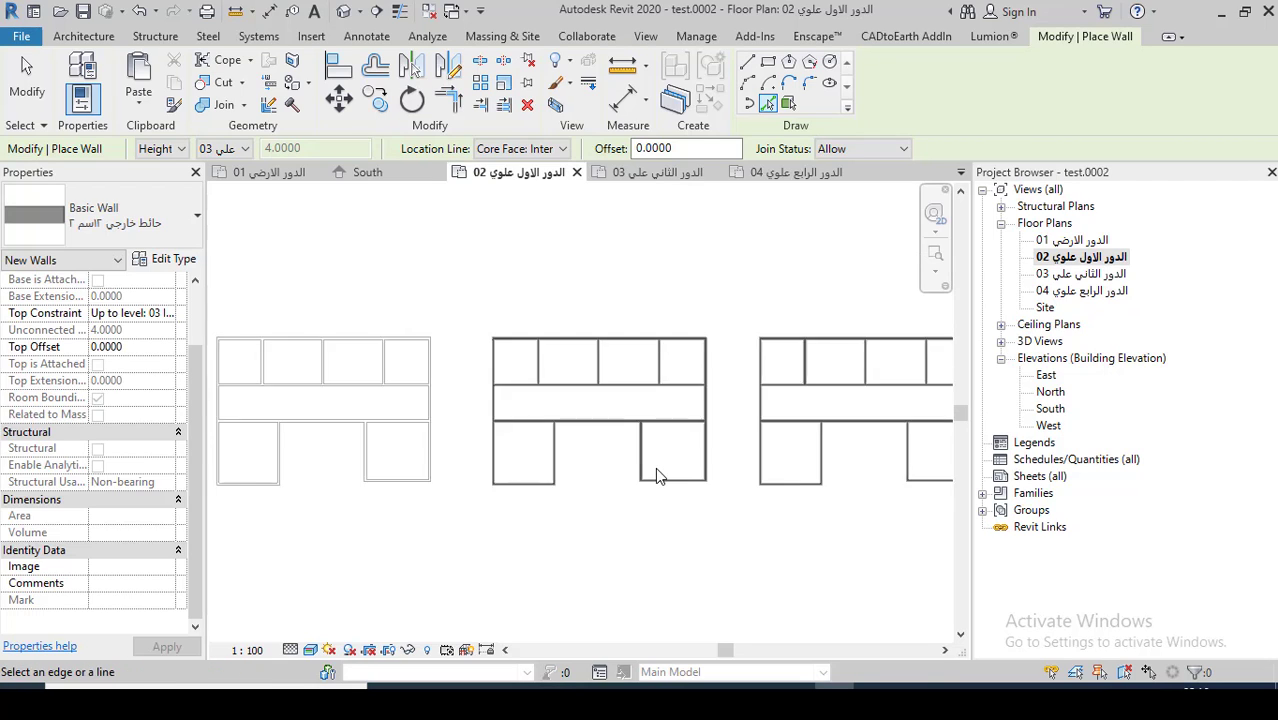
scroll(655, 467, "up", 2)
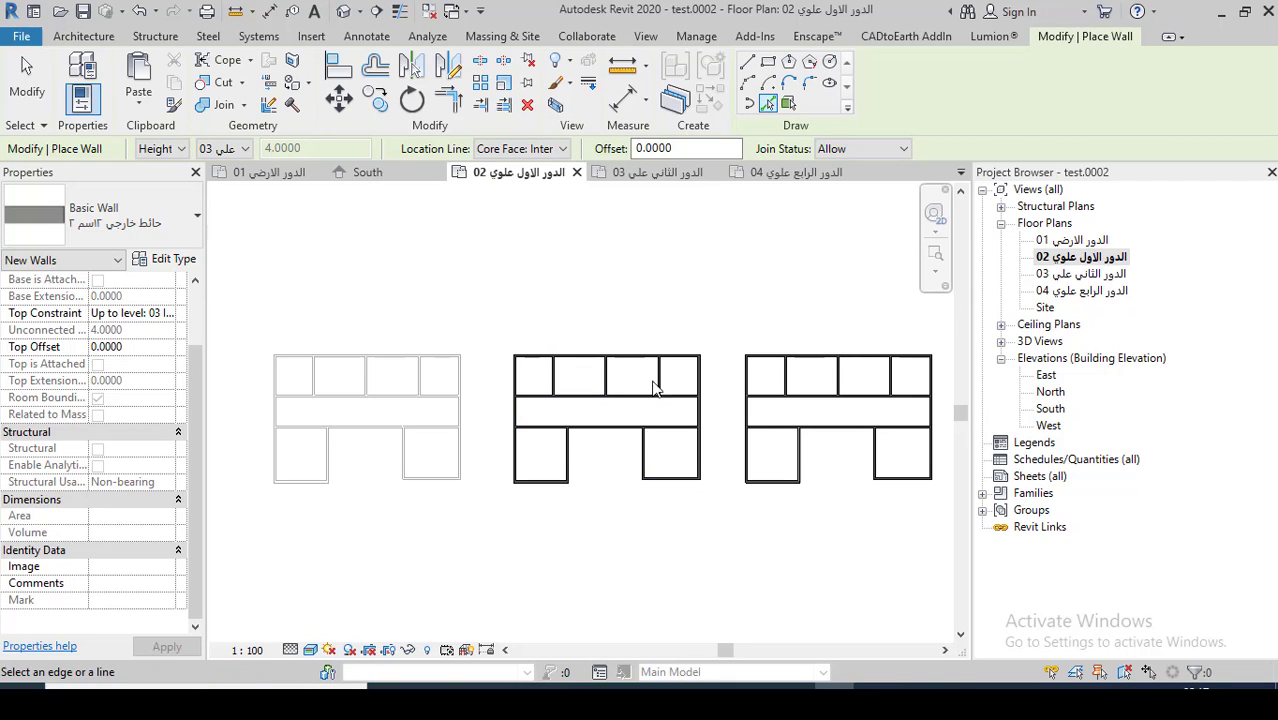
On level 01, select the first building's walls and choose Paste Aligned to Selected Levels
double_click(1070, 241)
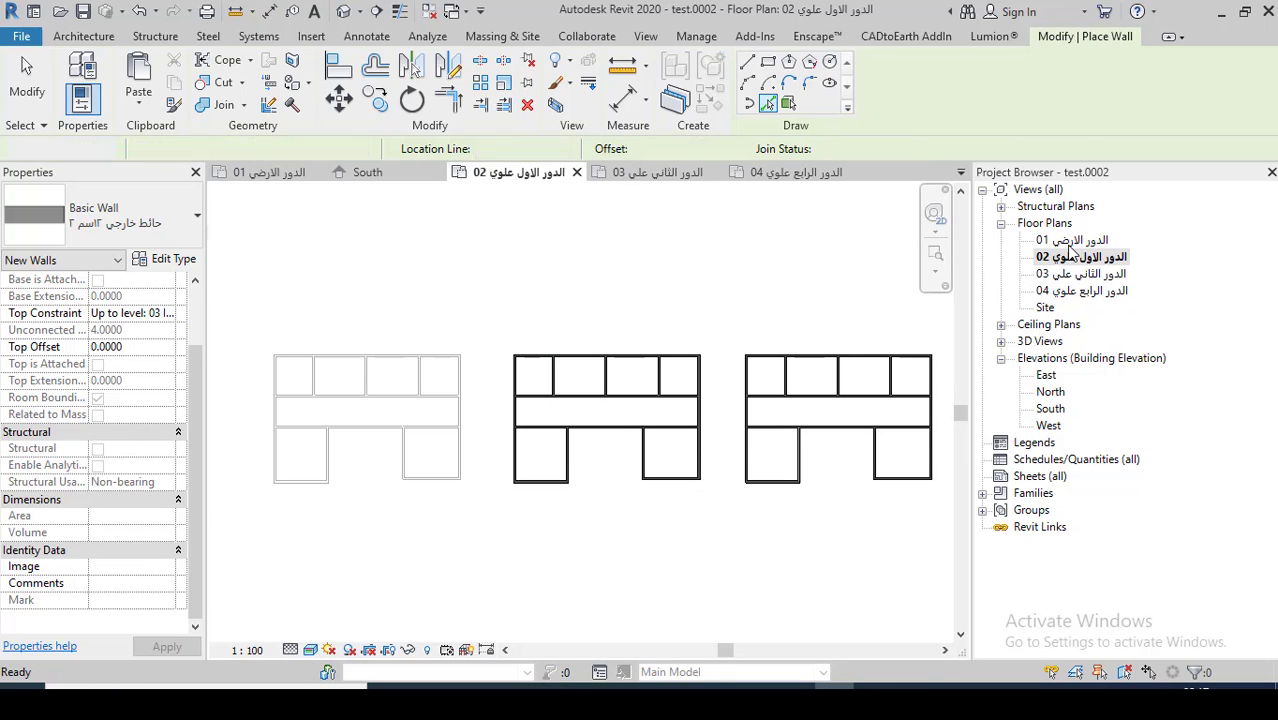
left_click_drag(267, 313, 494, 480)
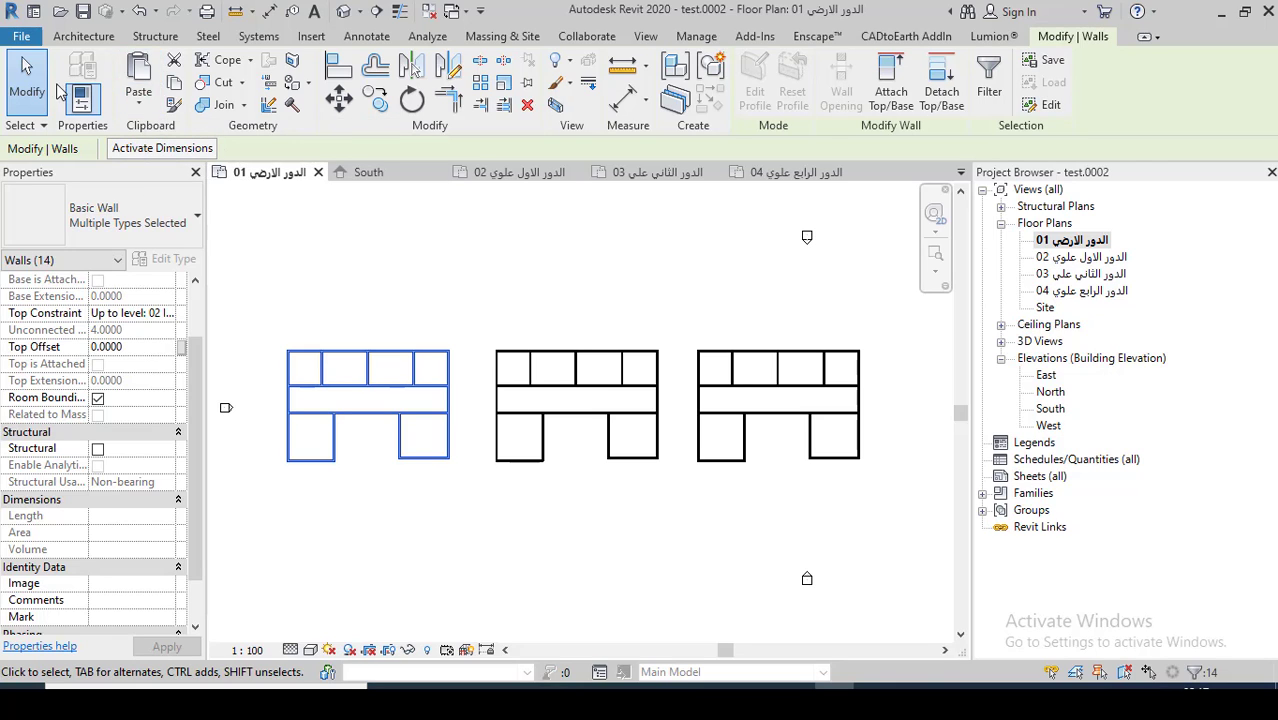
left_click(140, 112)
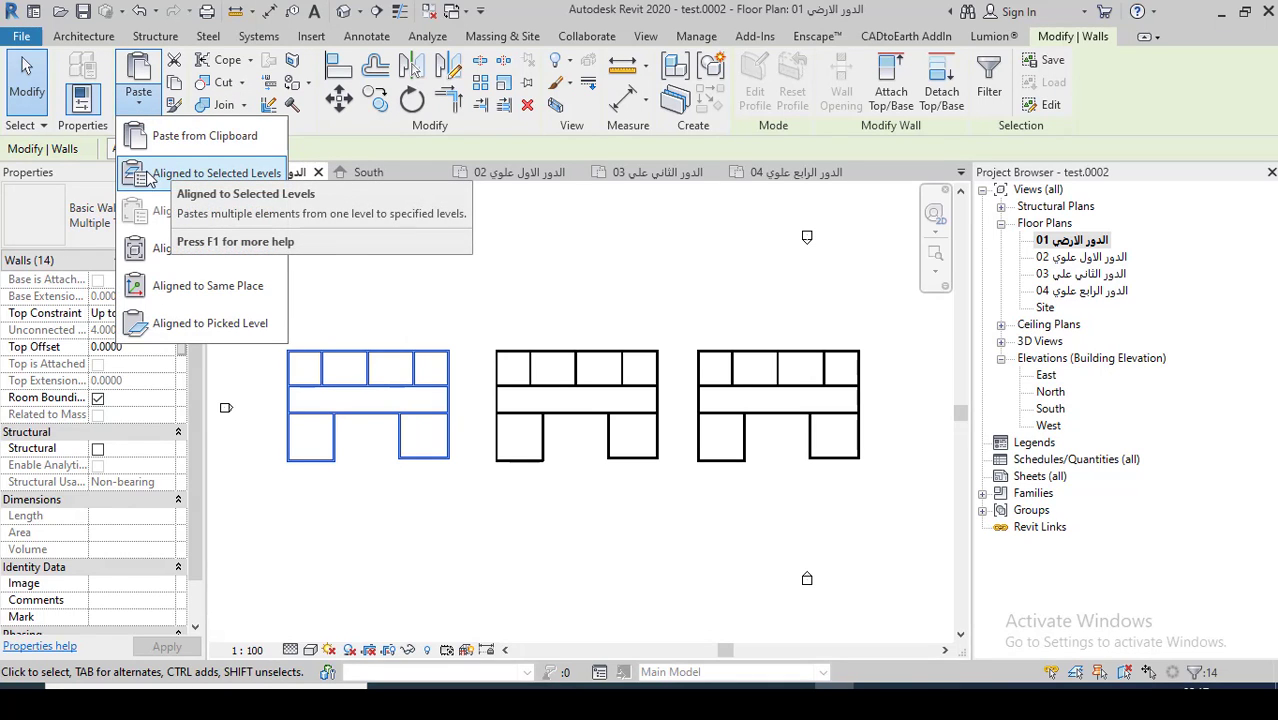
left_click(220, 176)
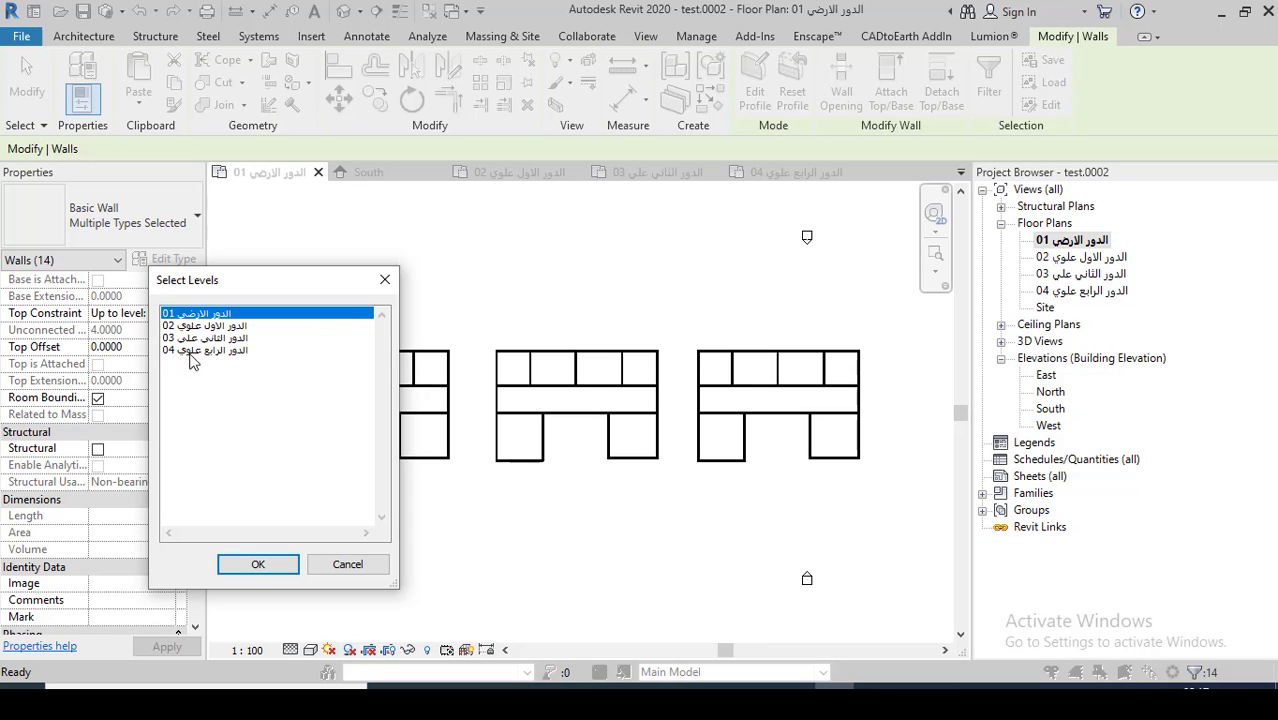
Paste the walls onto levels 02, 03 and 04, dismiss the overlap warning, then open level 02
left_click(210, 327)
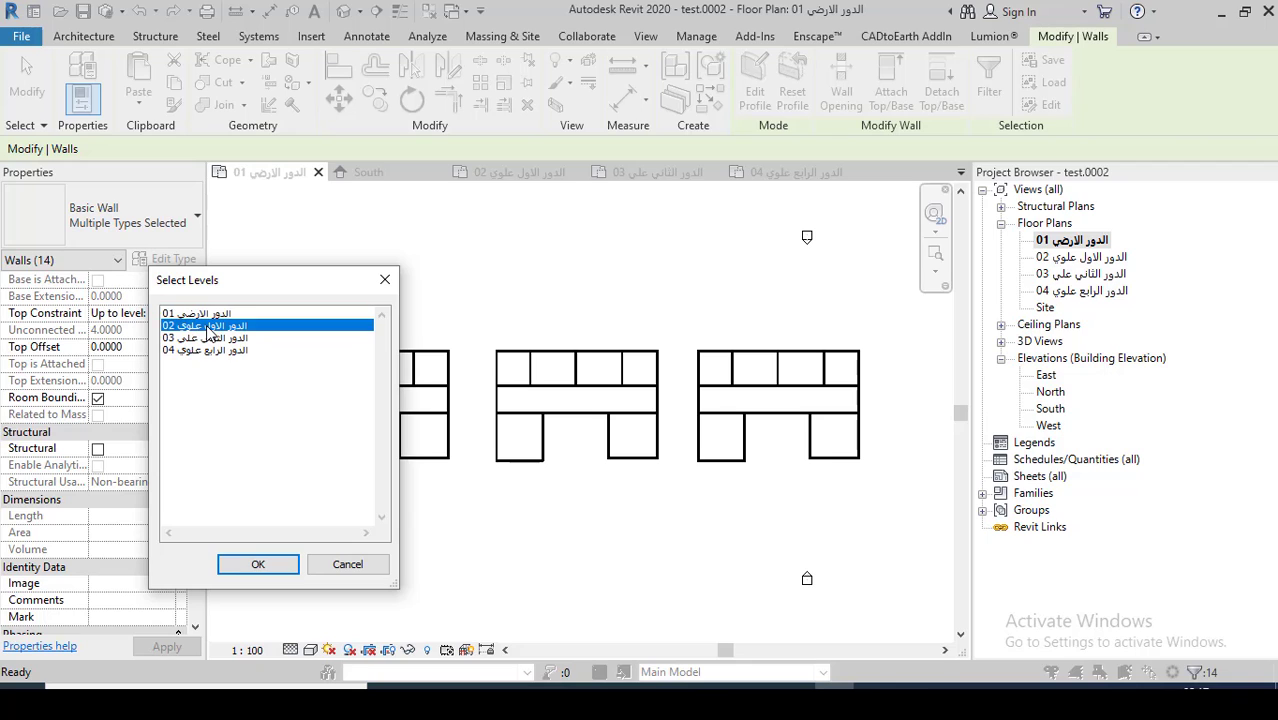
left_click(204, 352, "ctrl")
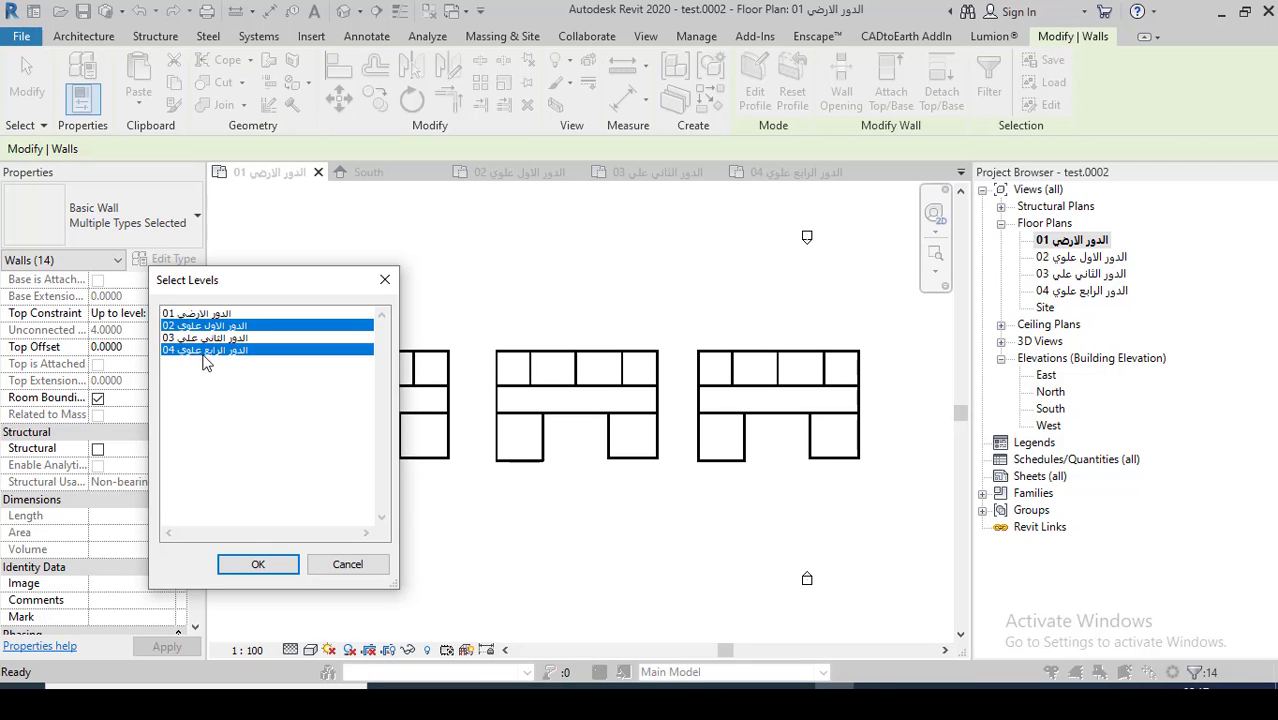
left_click(207, 339, "ctrl")
left_click(262, 566)
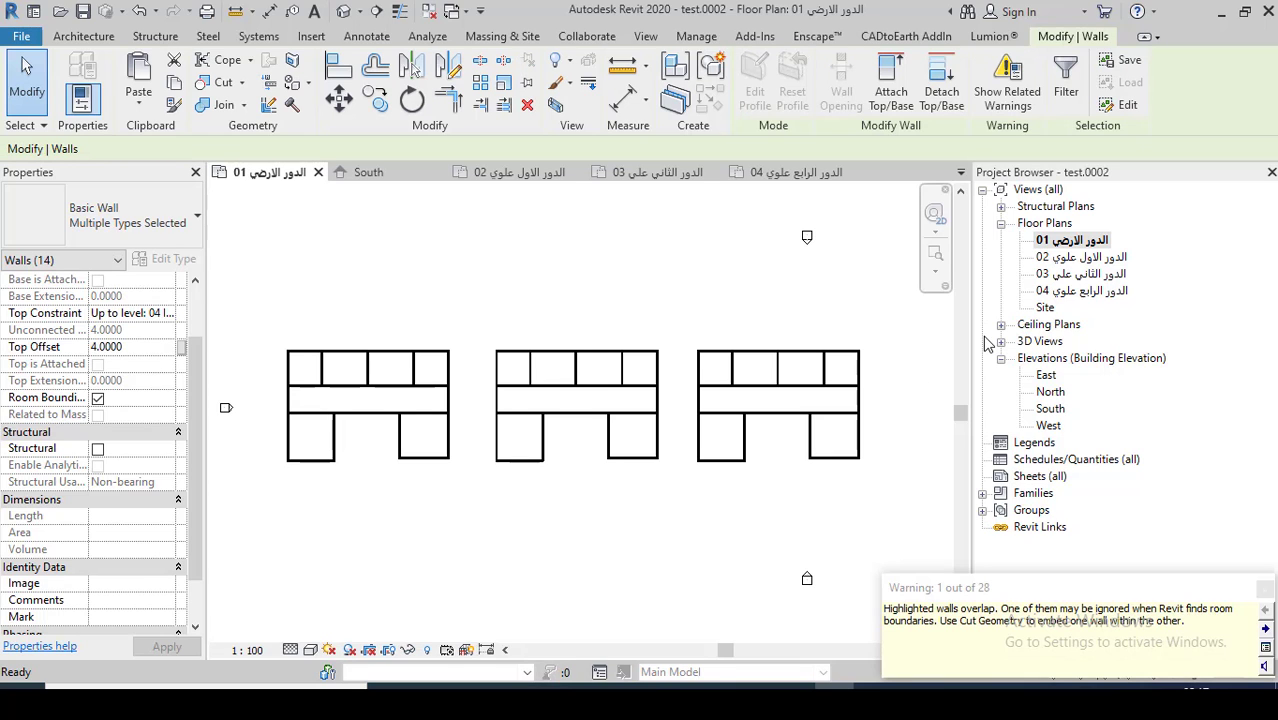
left_click(1266, 590)
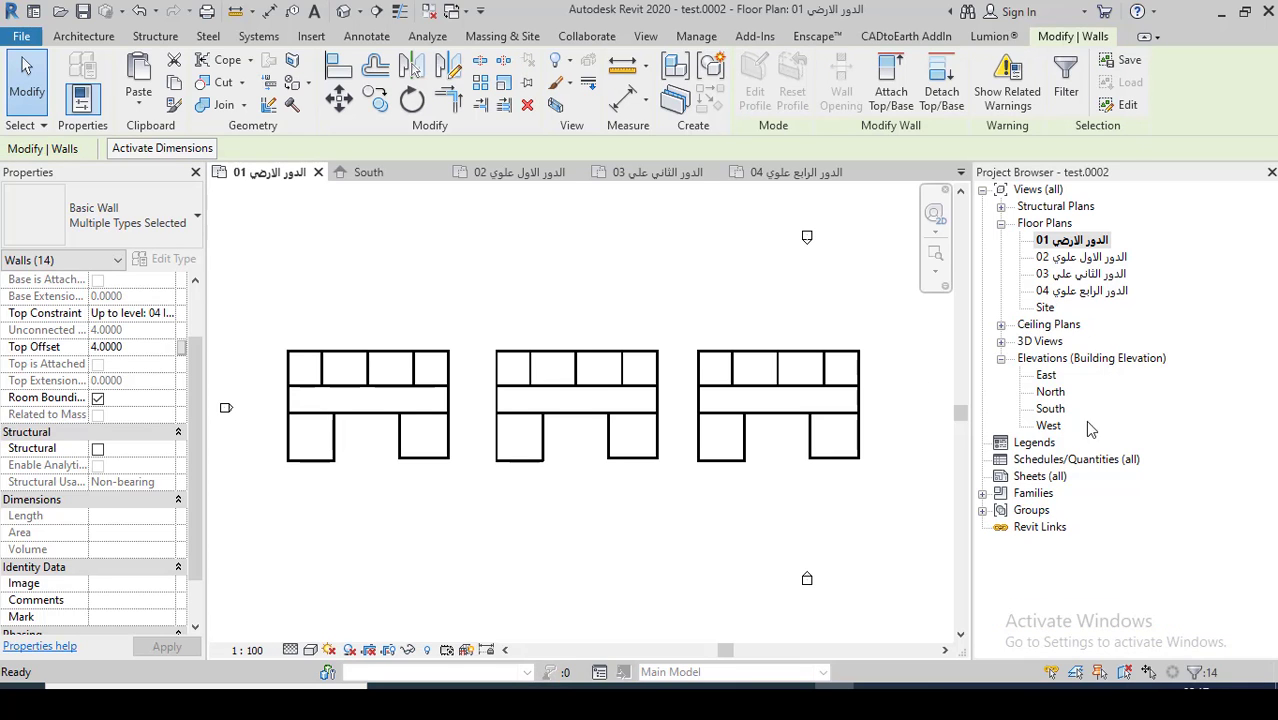
double_click(1080, 257)
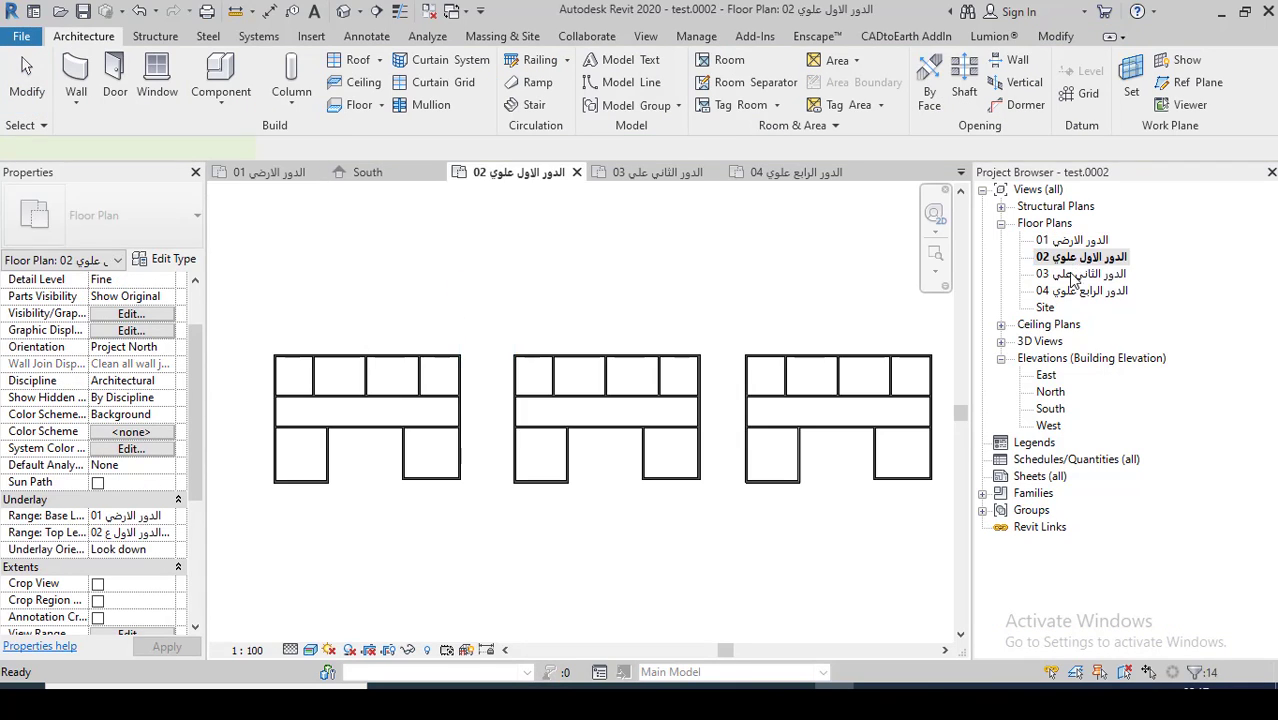
Delete the left wing's top-row interior wall on level 02
scroll(462, 447, "up", 2)
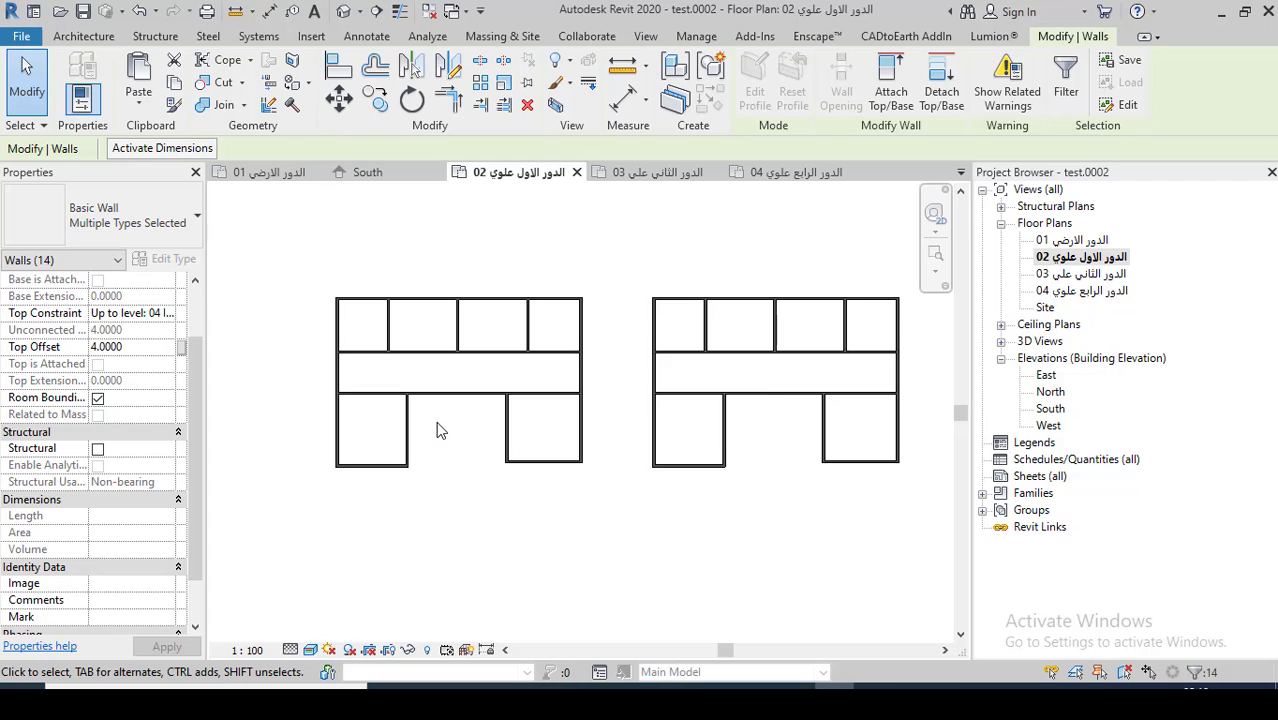
scroll(436, 428, "up", 2)
scroll(419, 456, "down", 2)
scroll(506, 449, "up", 1)
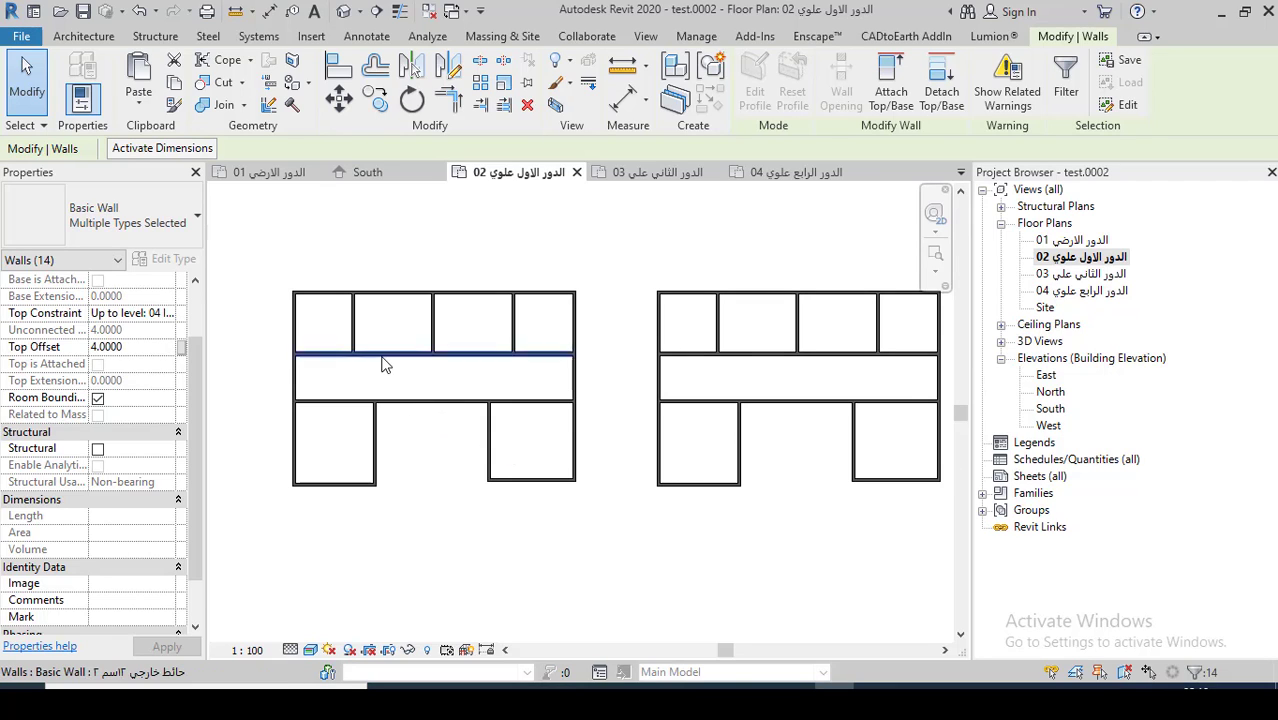
scroll(382, 362, "up", 1)
left_click(345, 330)
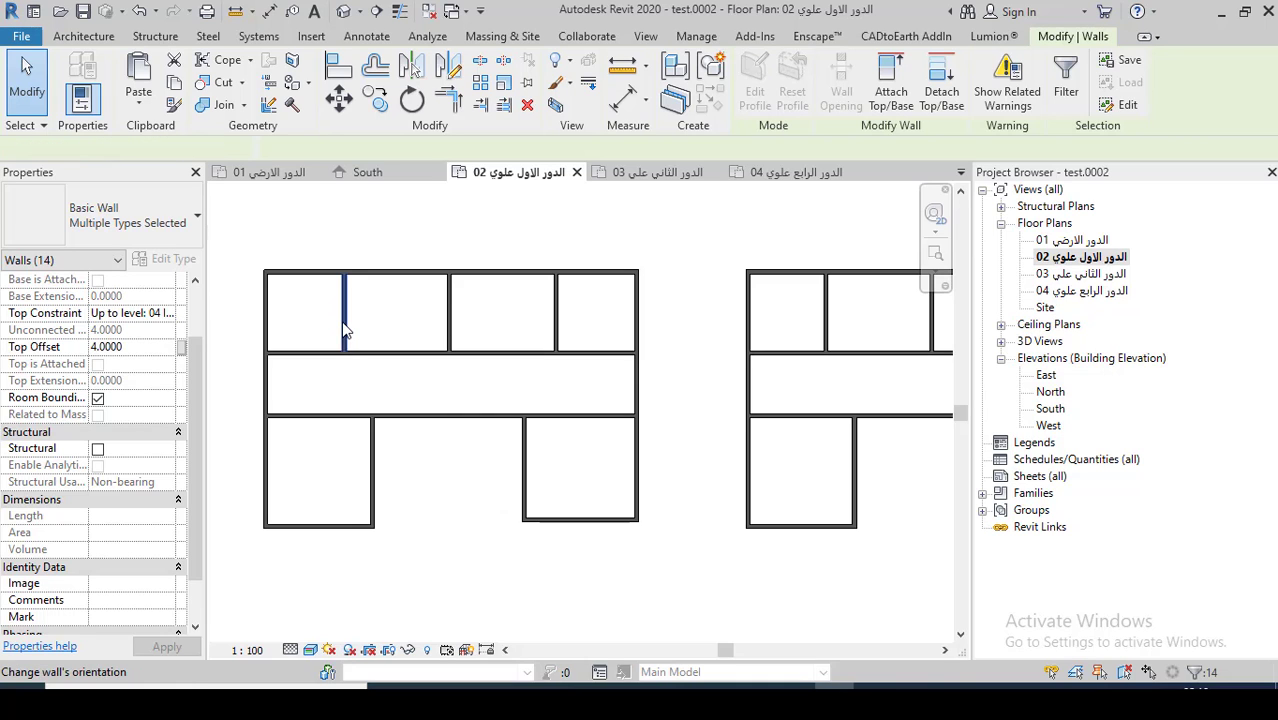
key("Delete")
Draw a horizontal wall across the left wing's front recess
scroll(500, 400, "up", 1)
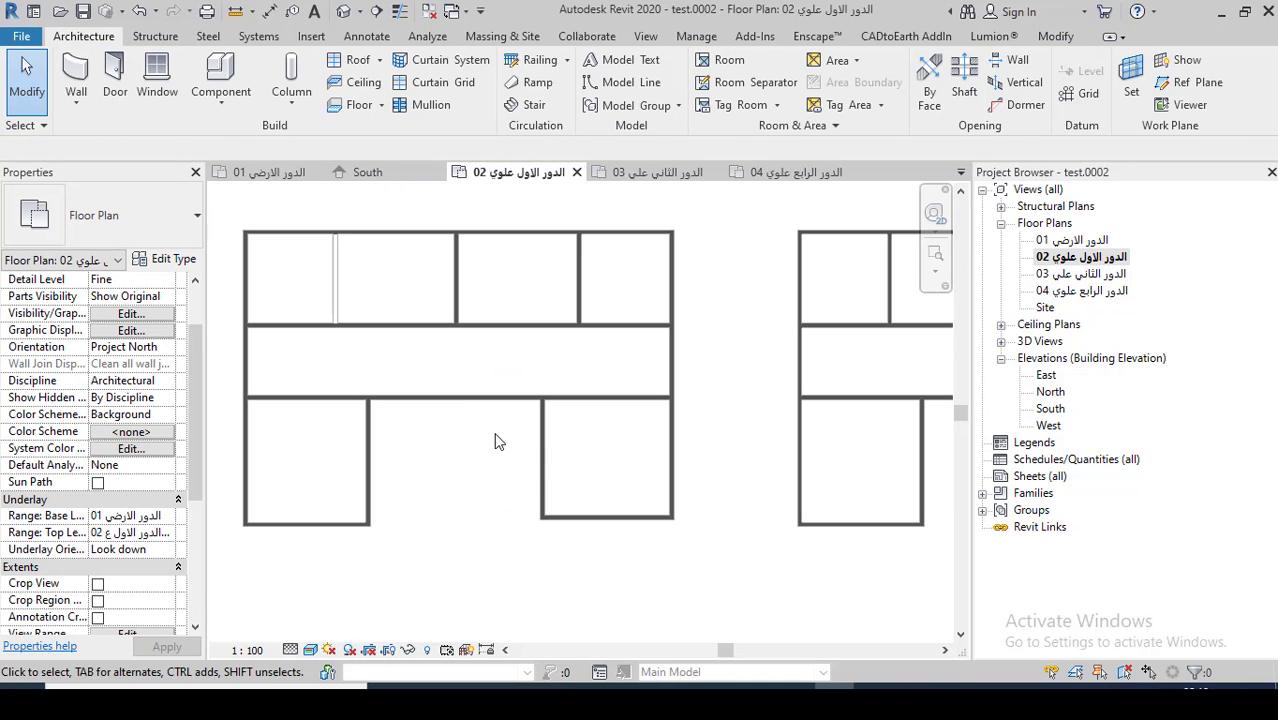
left_click(78, 90)
scroll(370, 450, "up", 2)
left_click(371, 440)
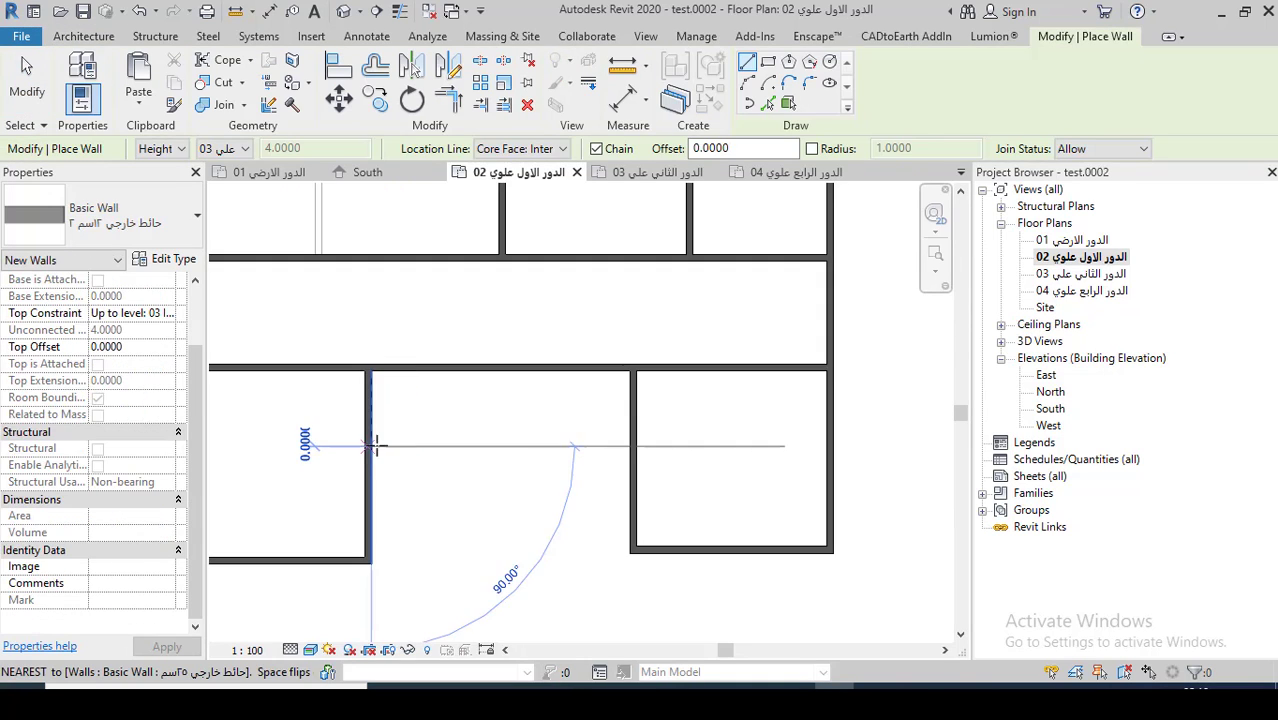
left_click(629, 443)
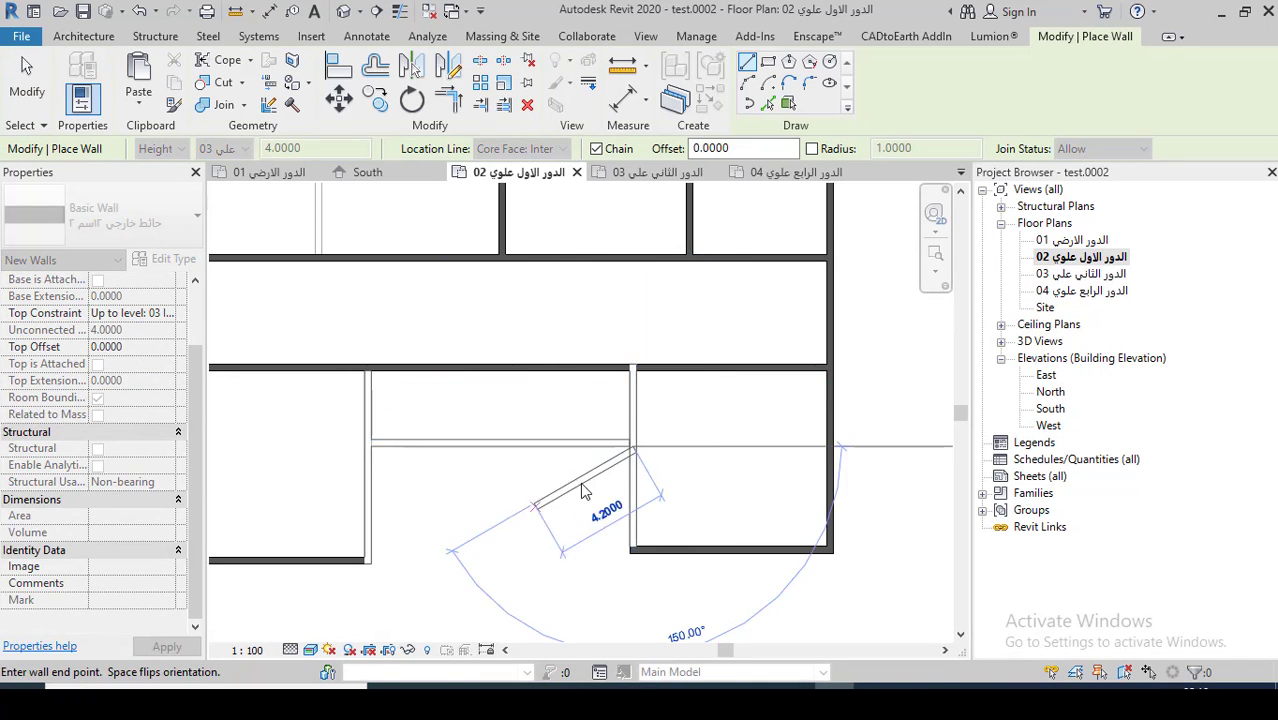
key("Escape")
scroll(629, 443, "down", 1)
key("Escape")
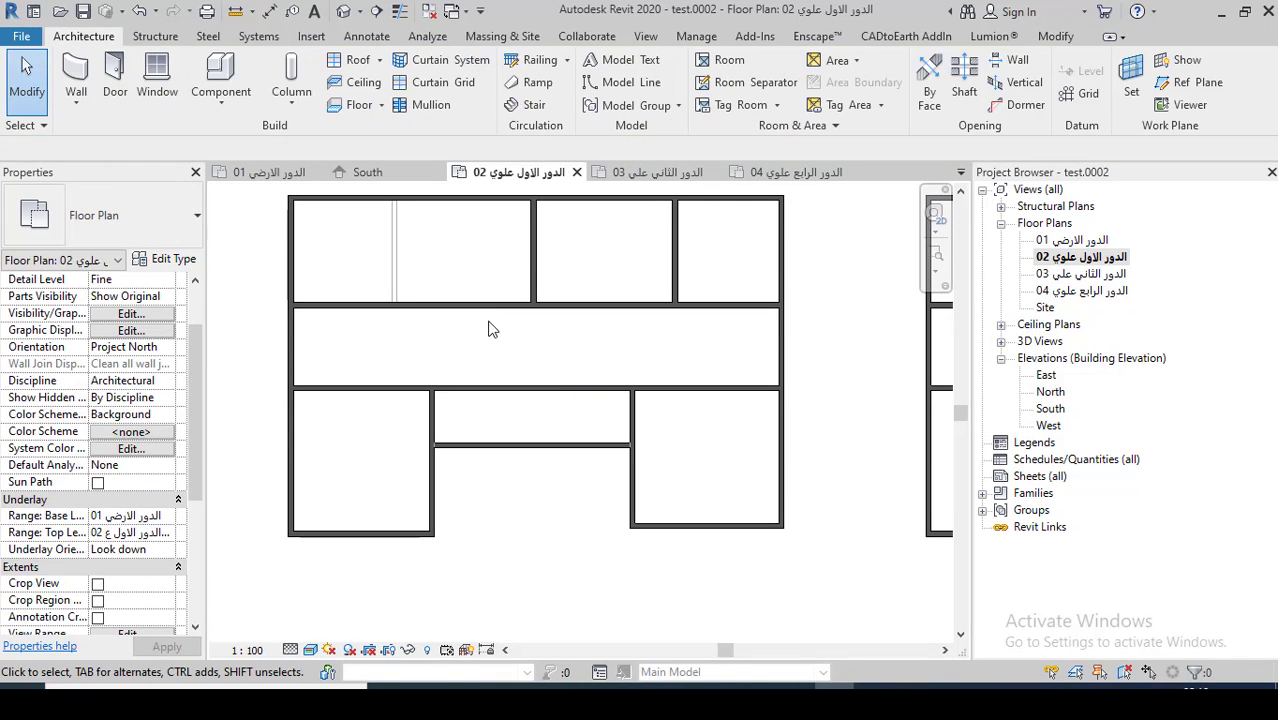
left_click(517, 391)
scroll(612, 424, "down", 5)
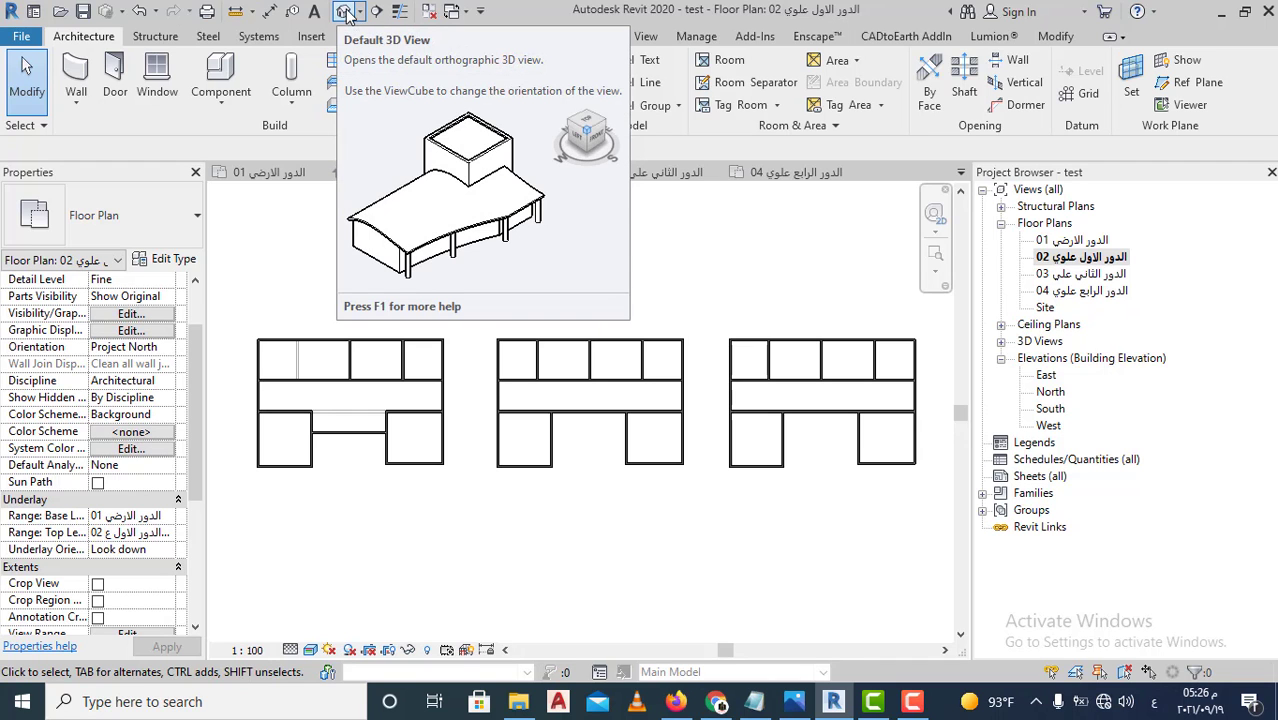
Inspect the stacked storeys in the default 3D view, then return to the level 02 plan
left_click(348, 14)
scroll(695, 573, "up", 1)
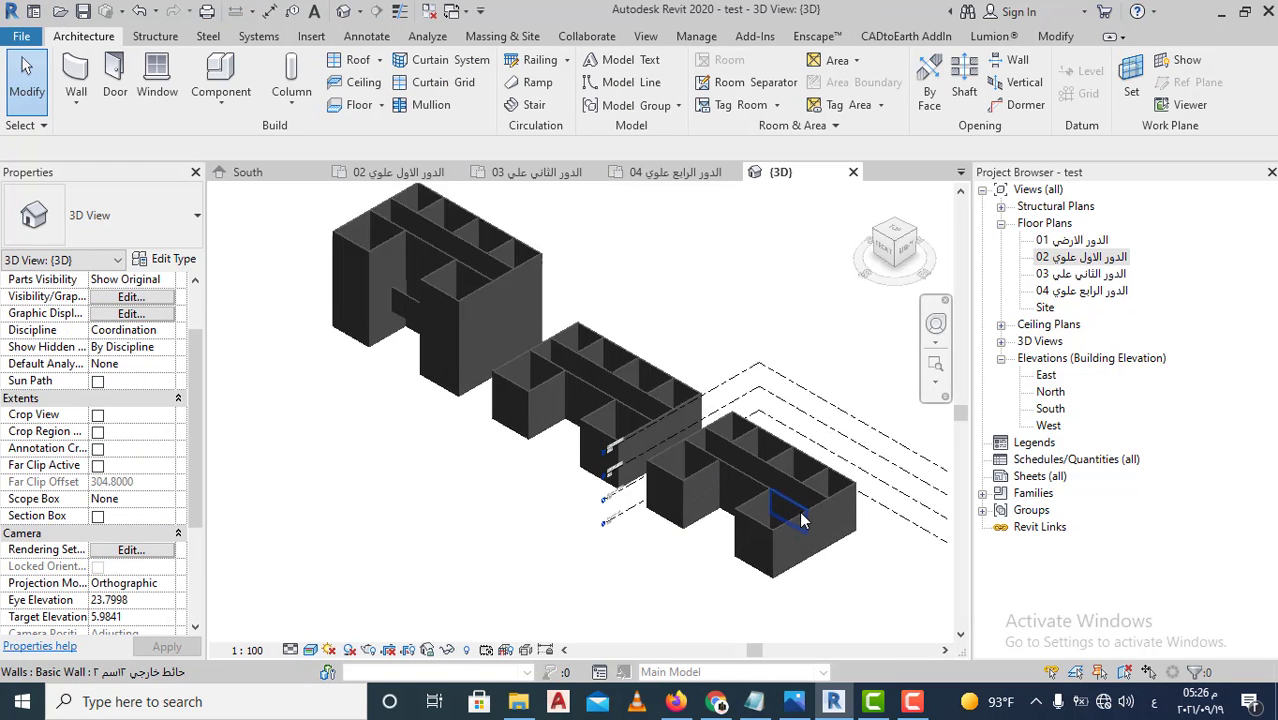
scroll(700, 560, "up", 1)
scroll(700, 560, "up", 1)
scroll(740, 597, "down", 2)
scroll(620, 500, "down", 2)
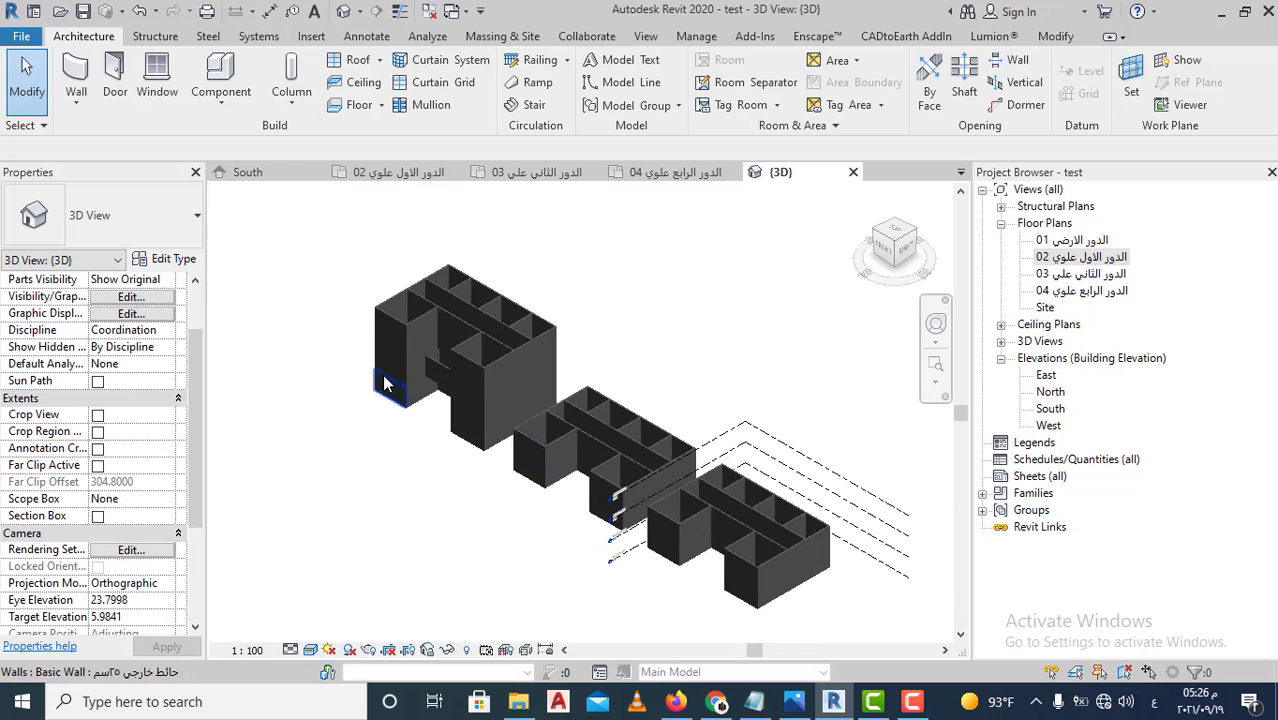
scroll(506, 404, "up", 3)
scroll(492, 383, "down", 1)
scroll(577, 298, "up", 1)
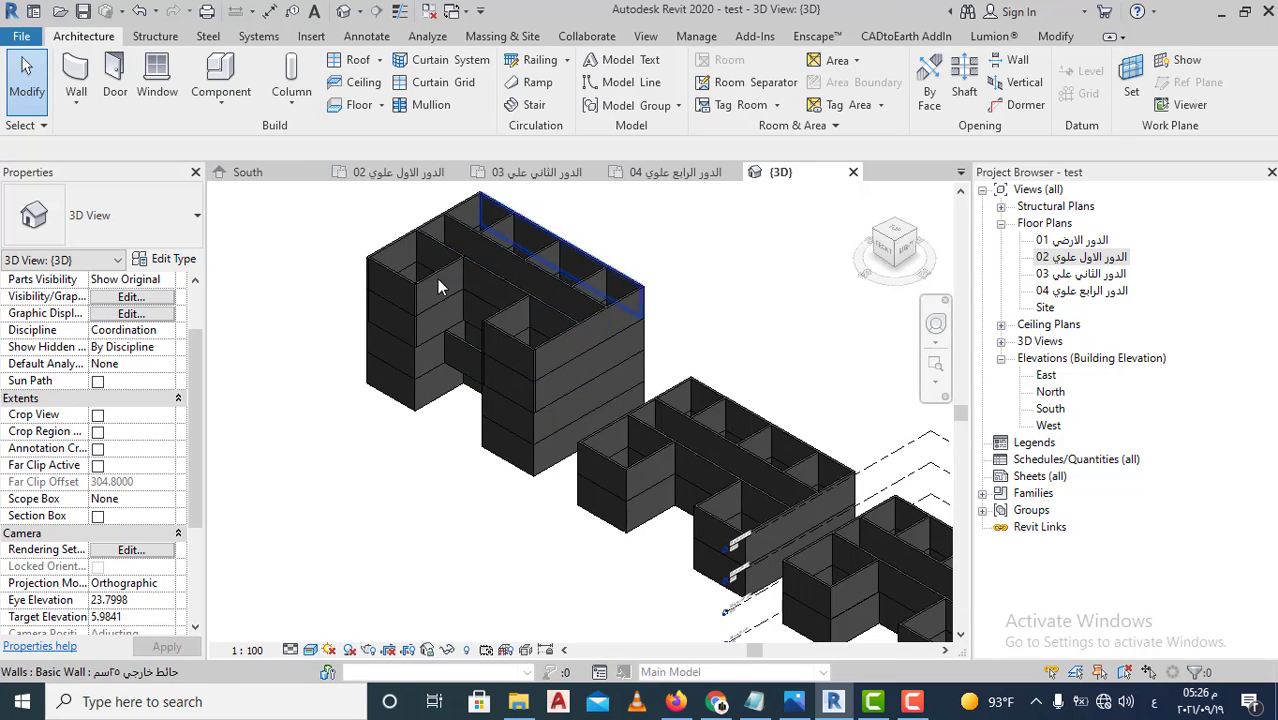
scroll(520, 280, "down", 1)
scroll(597, 330, "up", 1)
scroll(597, 330, "up", 1)
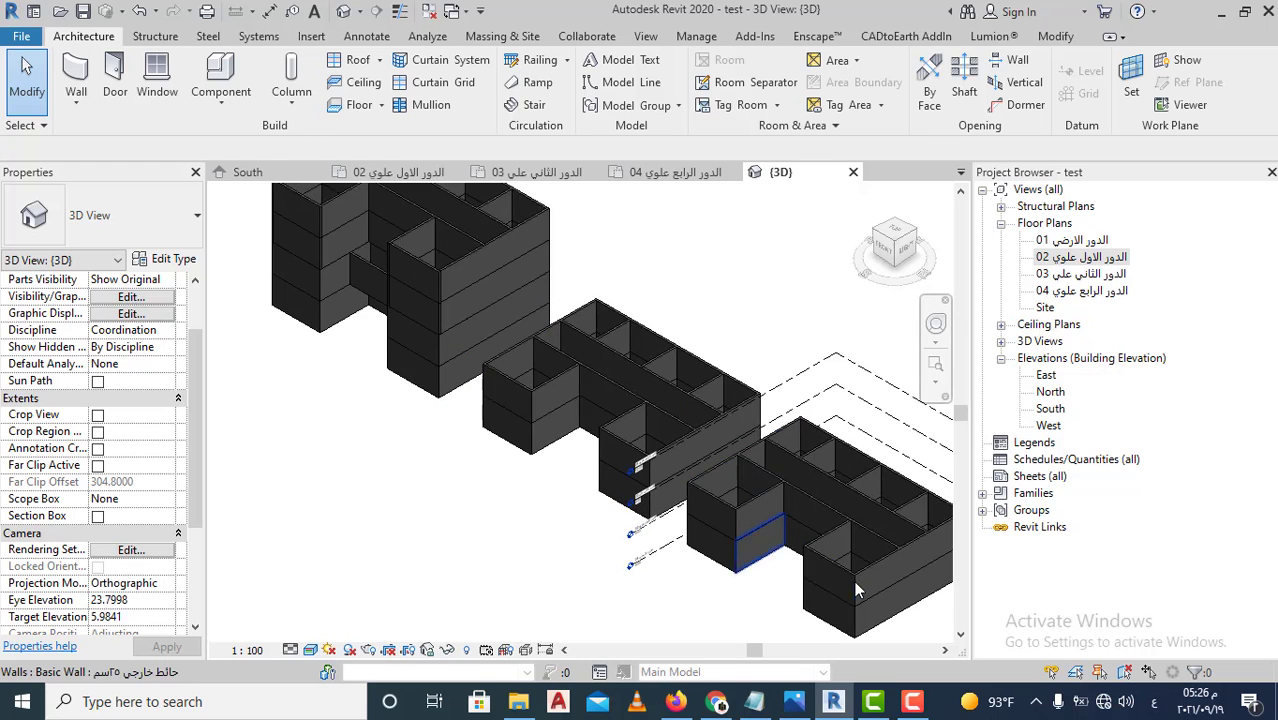
scroll(644, 417, "up", 1)
scroll(700, 470, "down", 1)
scroll(650, 497, "down", 2)
scroll(520, 360, "up", 2)
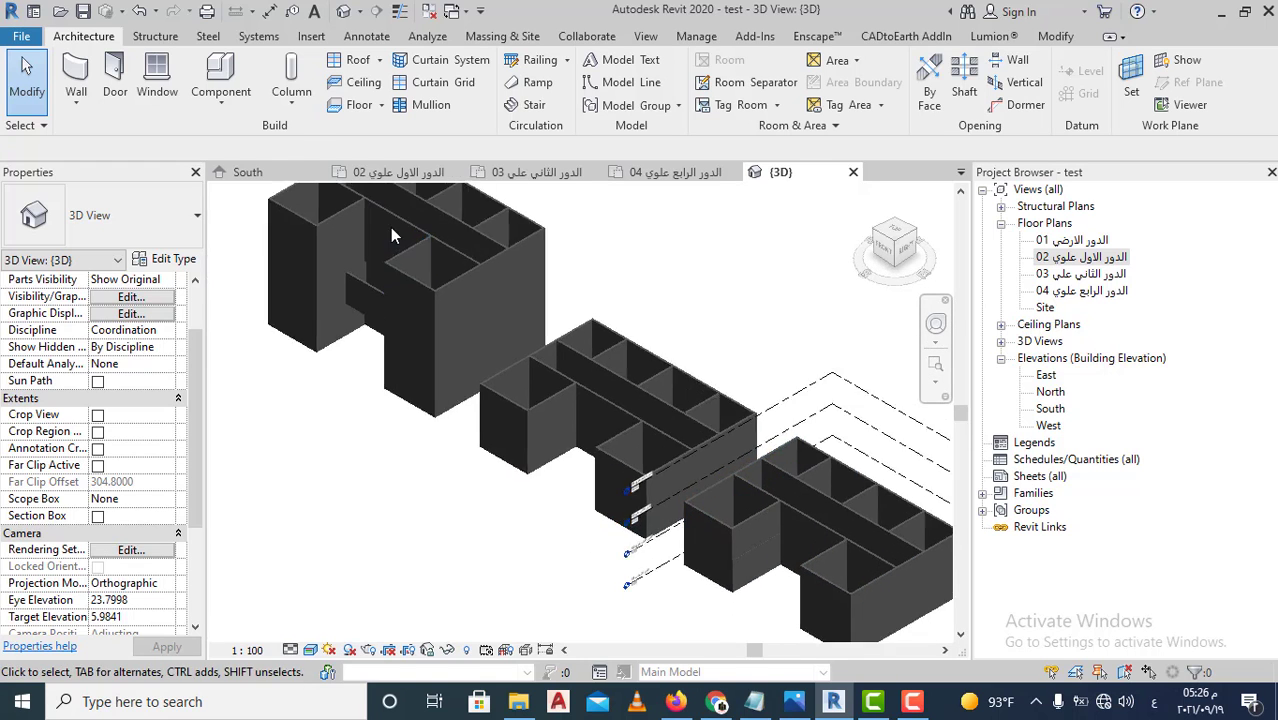
scroll(367, 297, "up", 2)
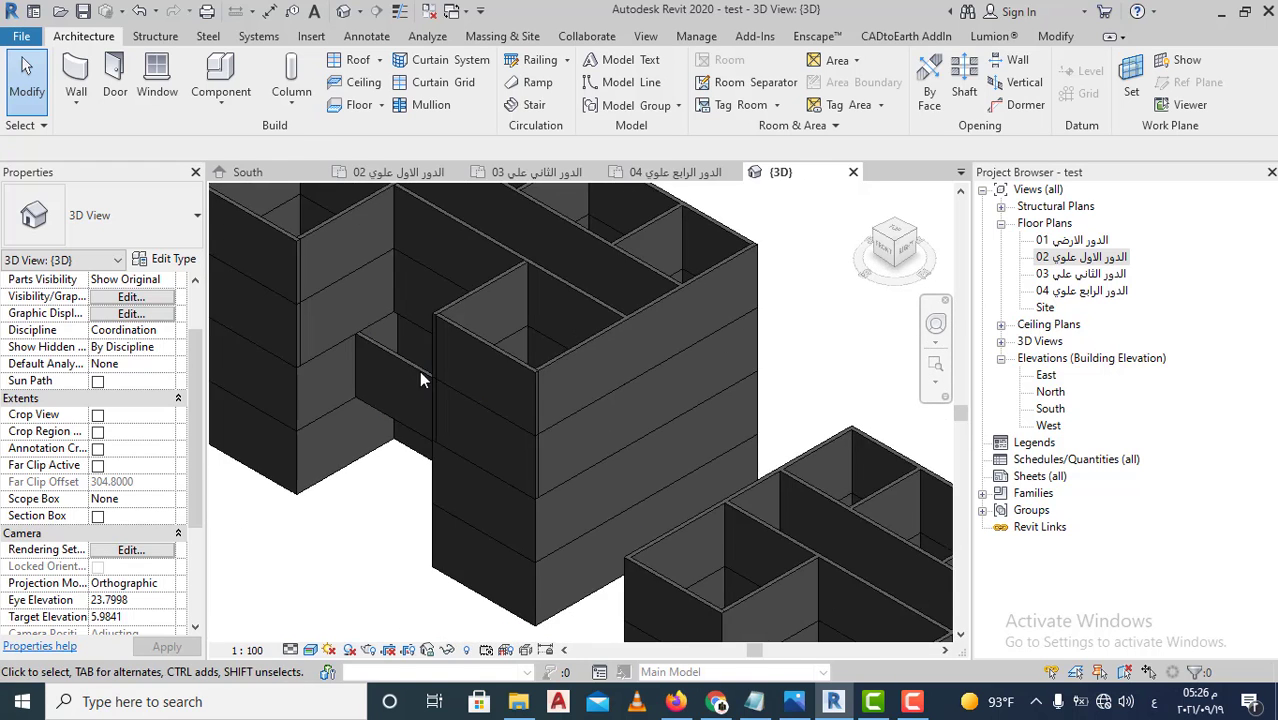
scroll(360, 395, "up", 1)
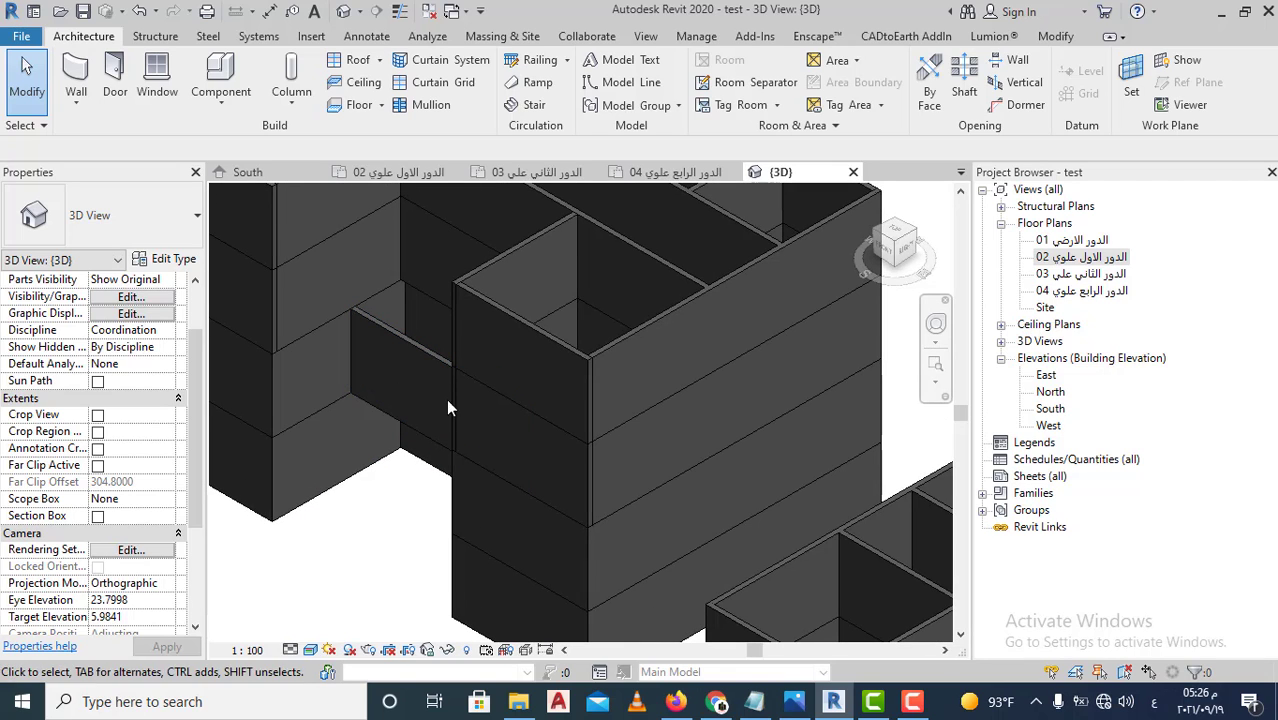
scroll(516, 423, "down", 1)
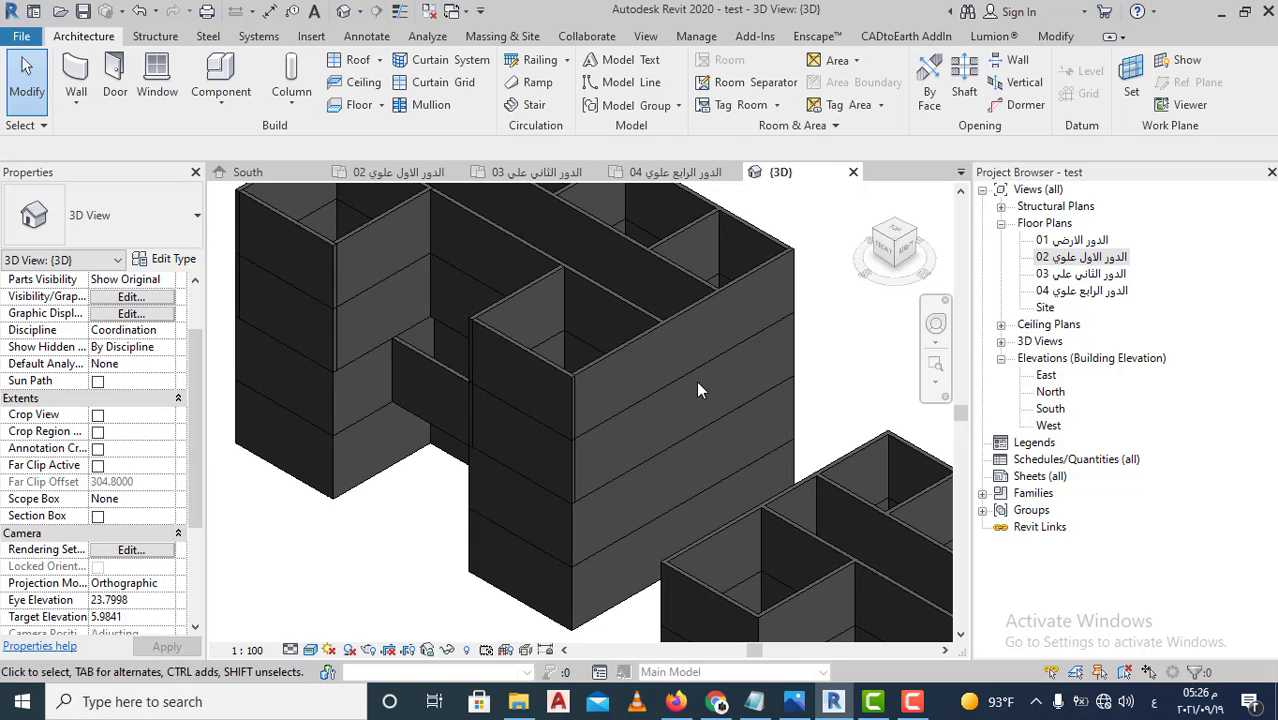
double_click(1078, 261)
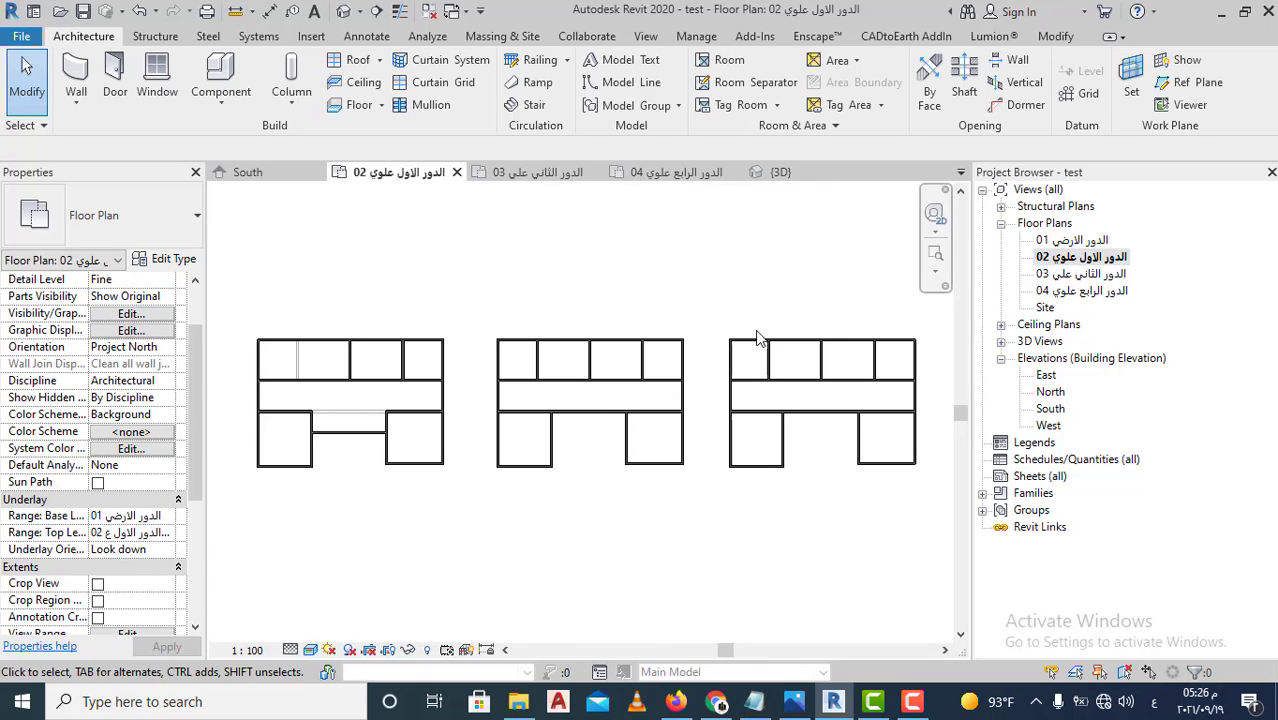
scroll(527, 436, "down", 2)
scroll(698, 413, "up", 2)
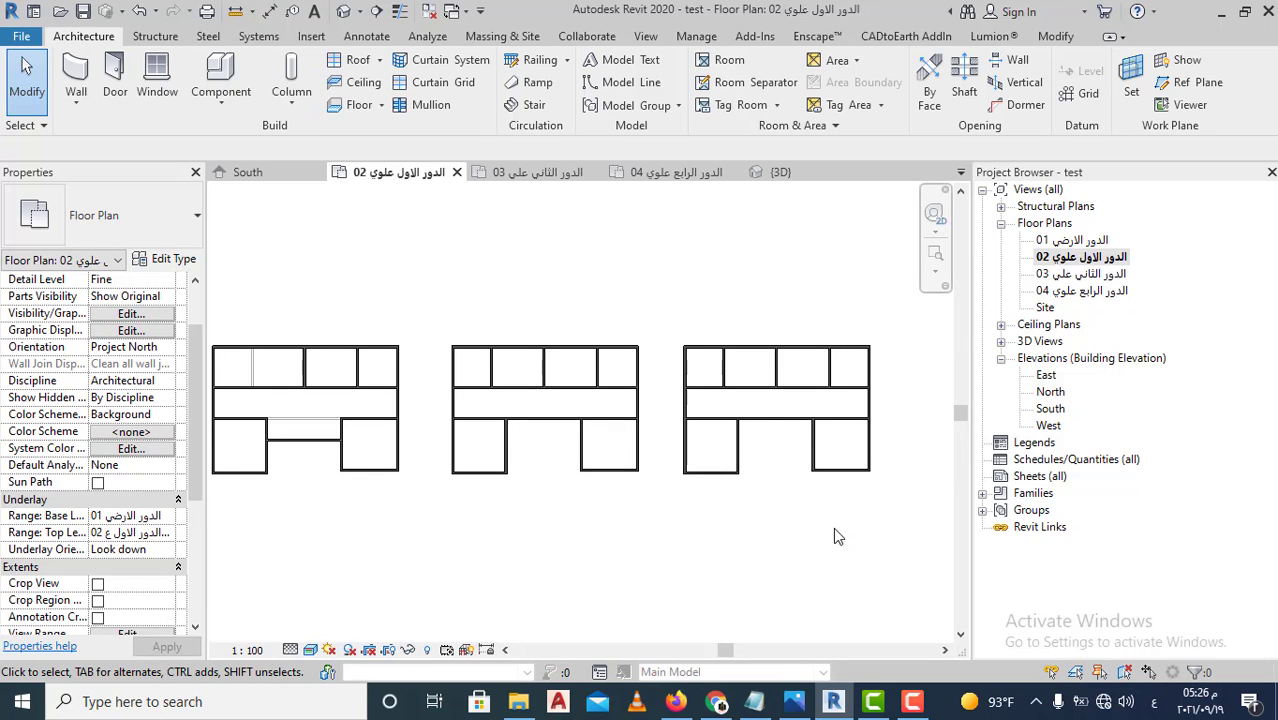
scroll(752, 533, "down", 1)
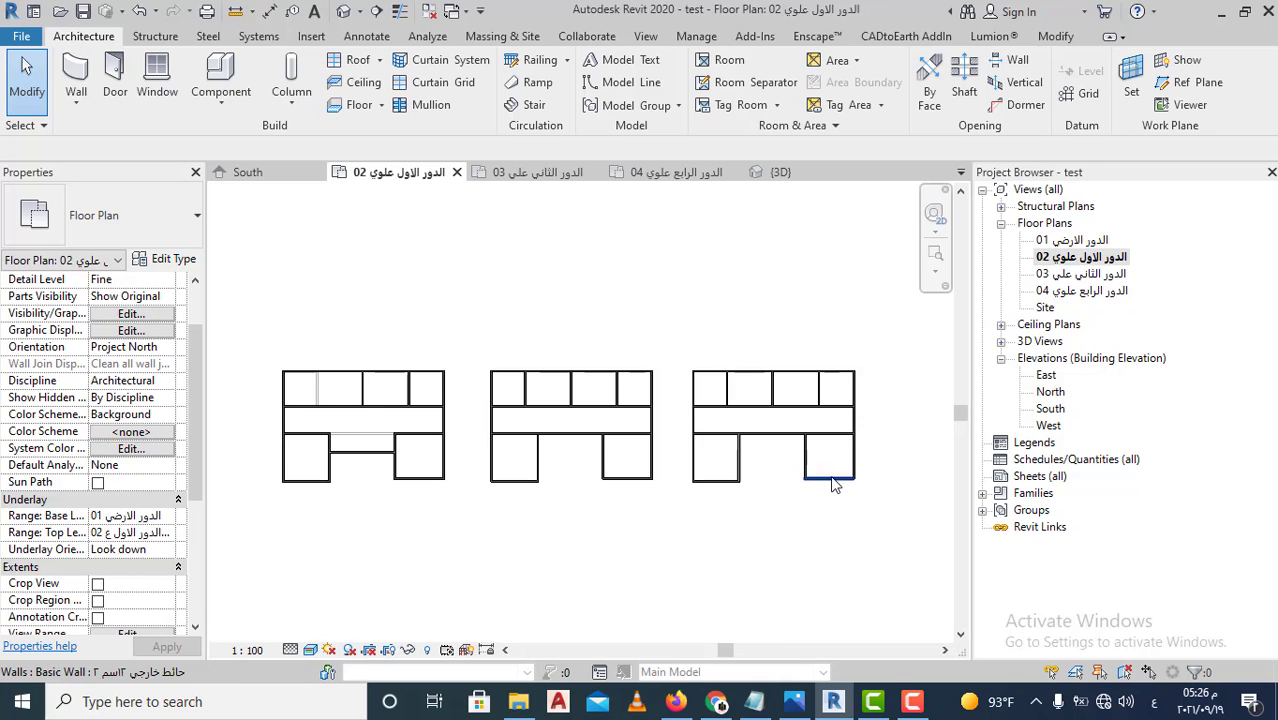
scroll(650, 400, "down", 1)
scroll(464, 310, "up", 2)
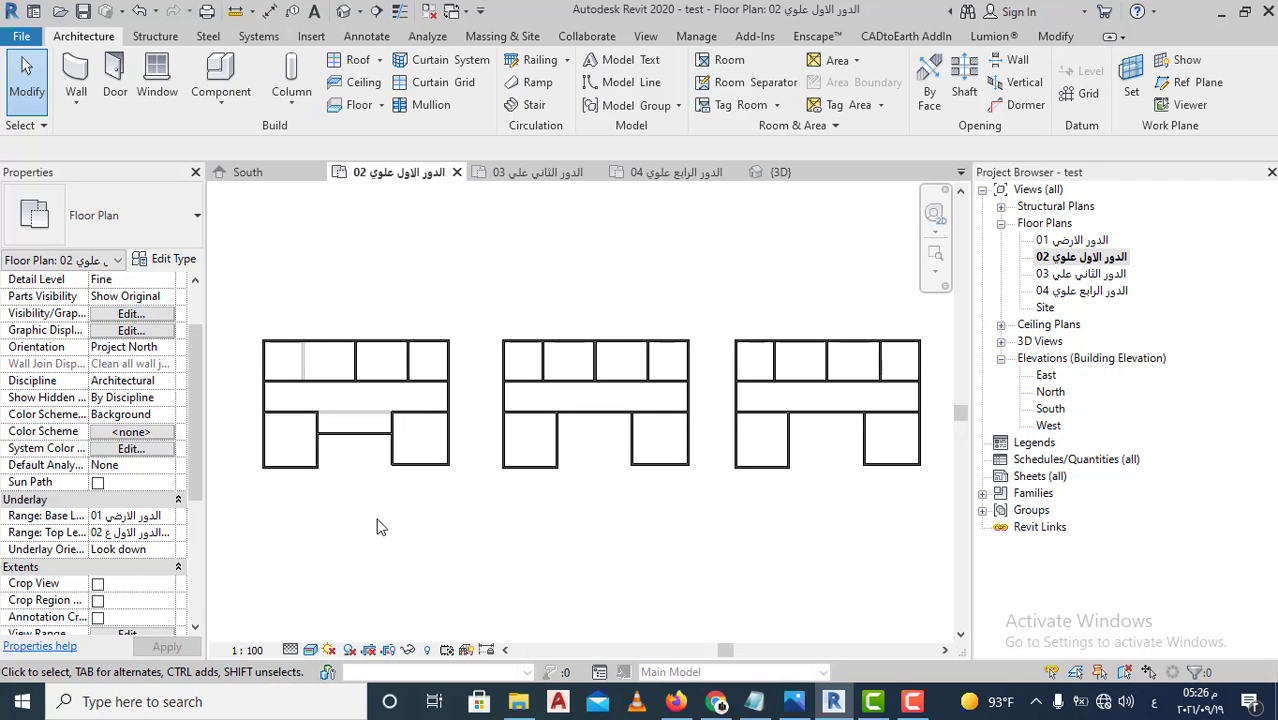